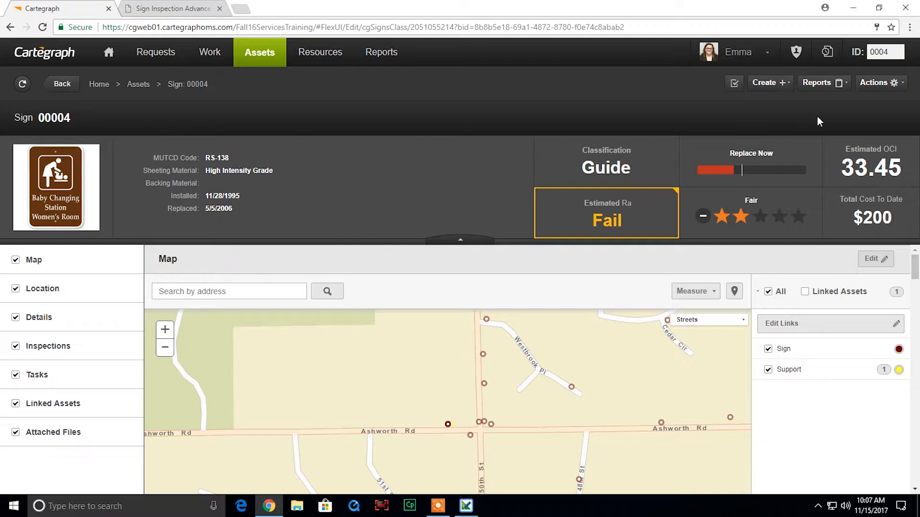
# - Open the Sign Inspection Advanced Video report for this sign and examine its inspection data and attachment list
pyautogui.click(820, 84)
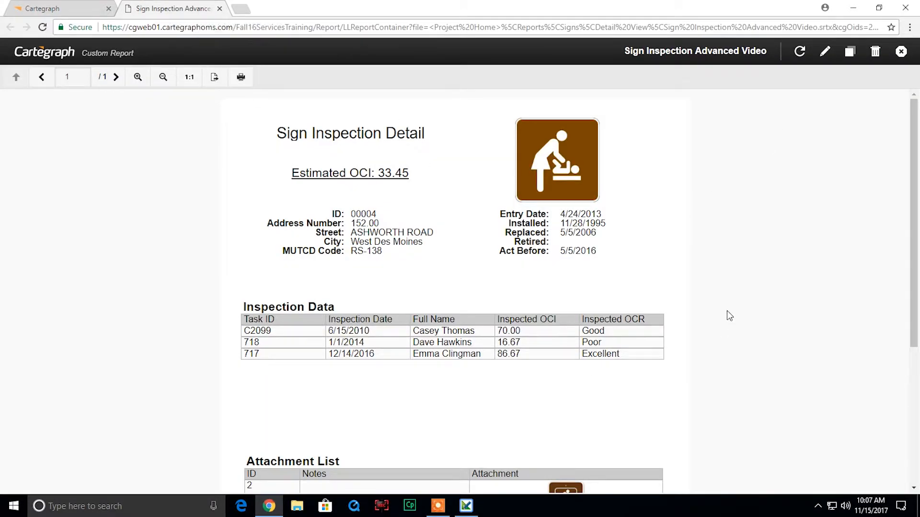
pyautogui.scroll(-5, 731, 311)
pyautogui.scroll(3, 733, 310)
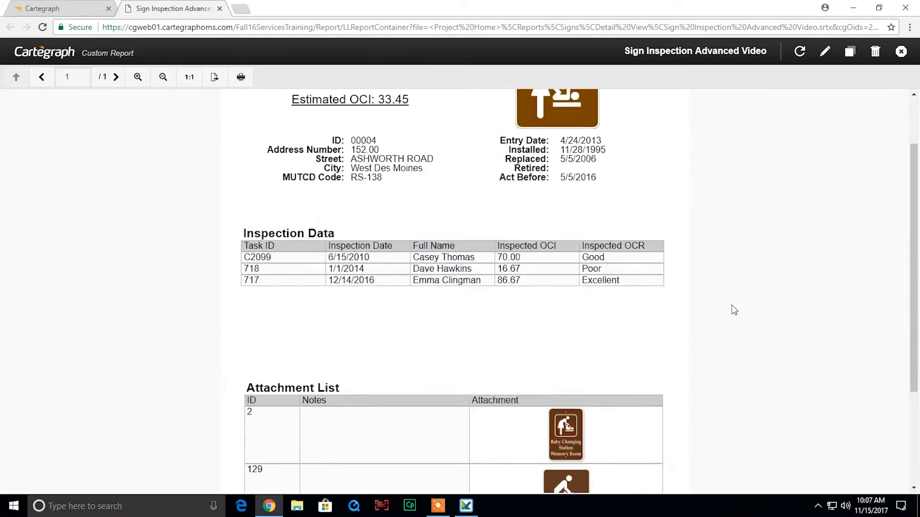
pyautogui.scroll(2, 734, 310)
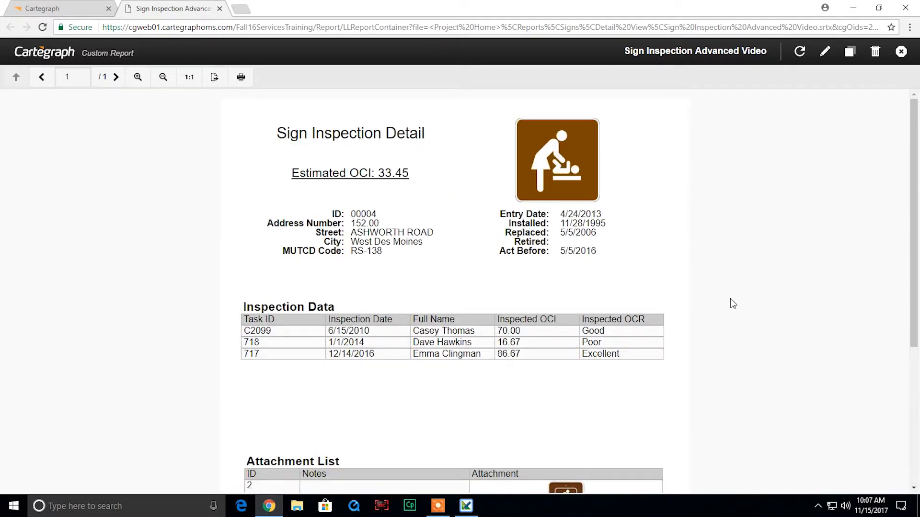
# - Switch to Web Designer, delete the Inspection Data container, and move the Attachment List container down to about 7.33 in from the page's upper edge
pyautogui.click(466, 506)
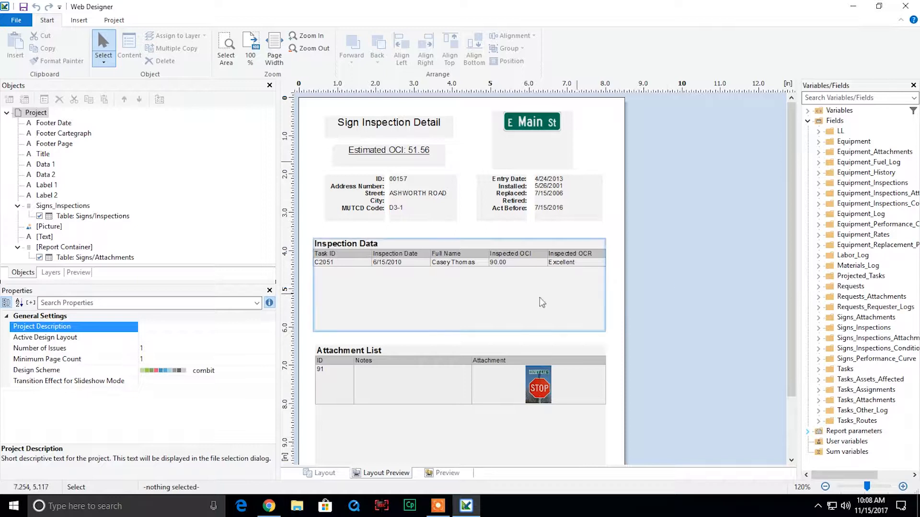
pyautogui.click(500, 301)
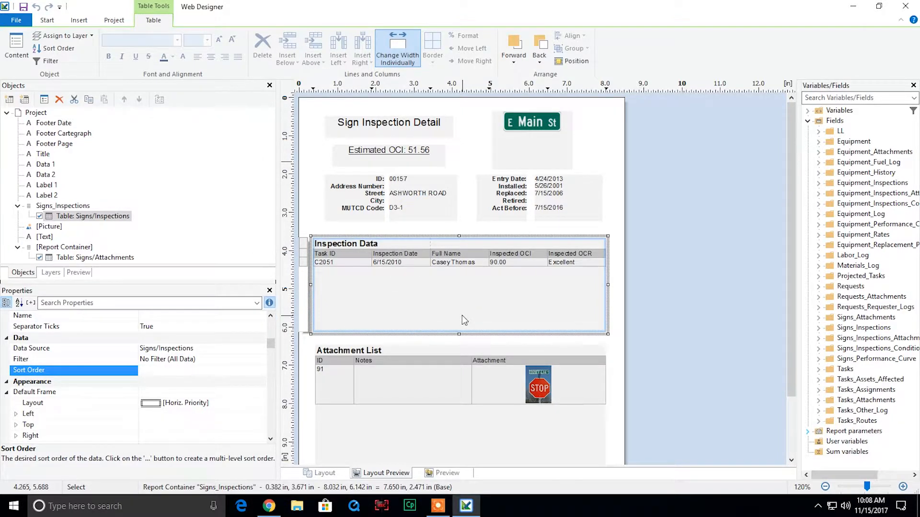
pyautogui.press('Delete')
pyautogui.press('Delete')
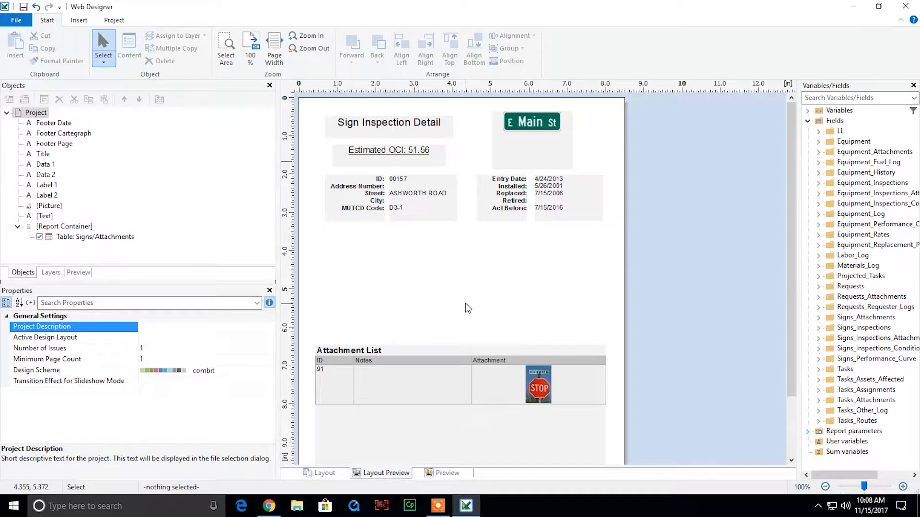
pyautogui.click(455, 355)
pyautogui.moveTo(456, 347); pyautogui.dragTo(455, 380)
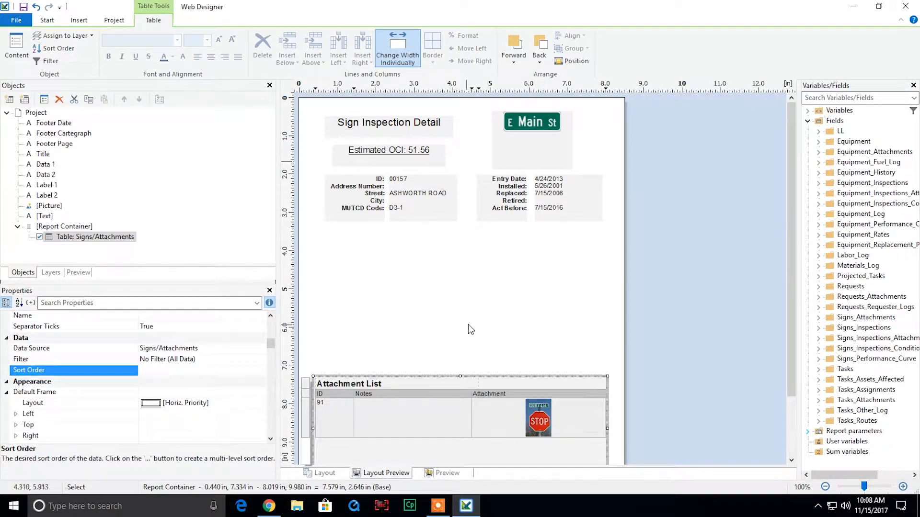
# - Insert a report container about 7.78 by 3.87 in above the Attachment List, holding a table with Tasks as its source
pyautogui.click(79, 22)
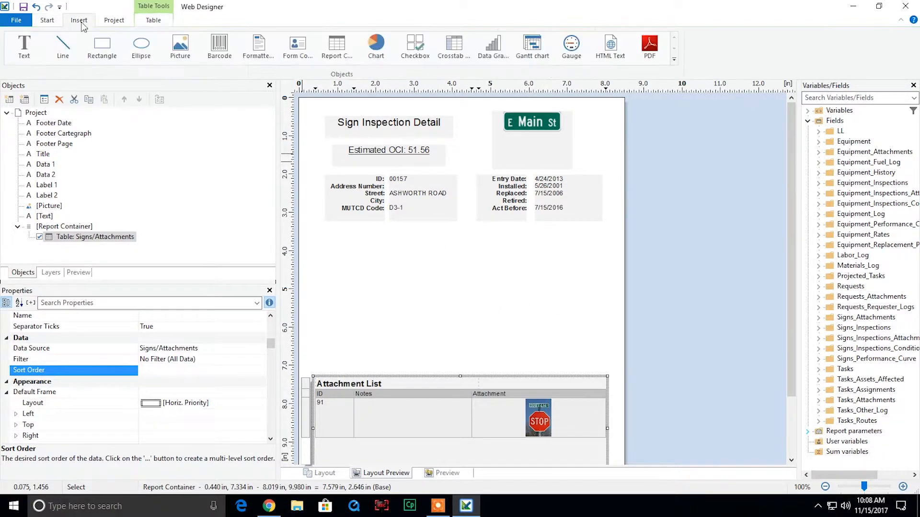
pyautogui.click(337, 45)
pyautogui.moveTo(314, 226); pyautogui.dragTo(610, 374)
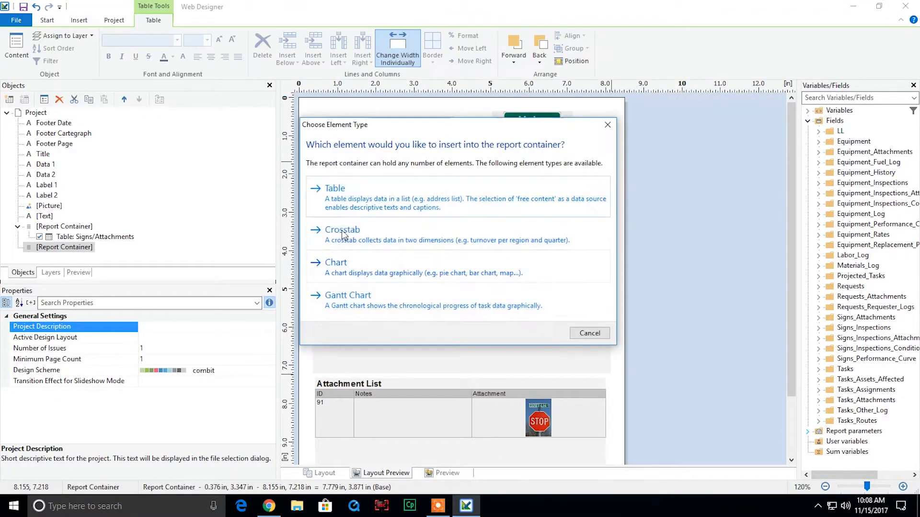
pyautogui.click(372, 206)
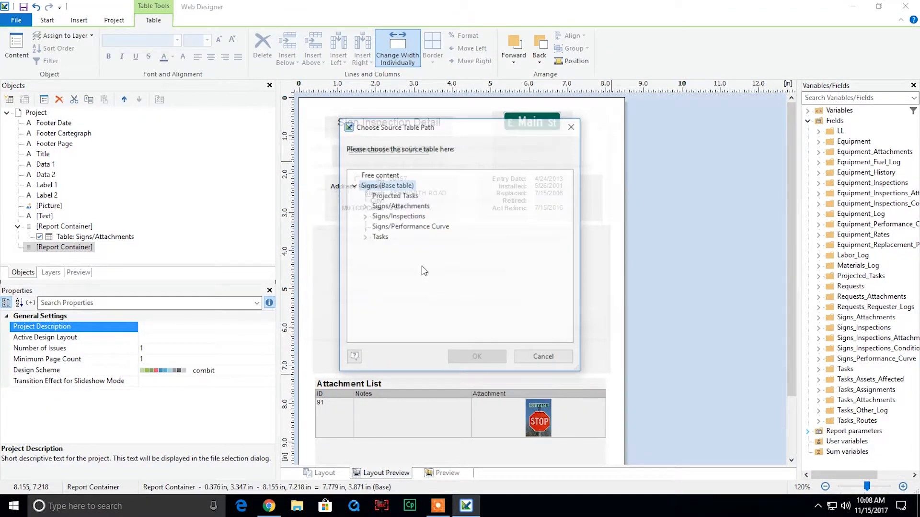
pyautogui.click(380, 237)
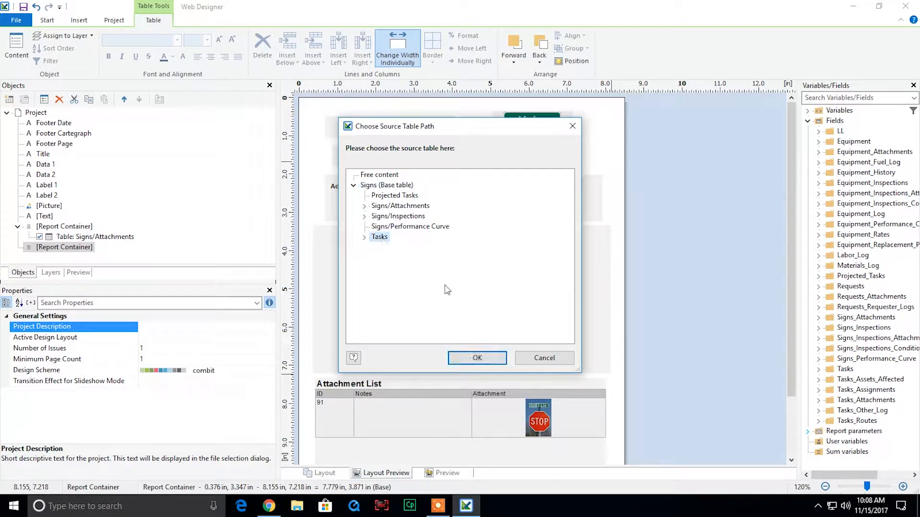
pyautogui.click(469, 359)
# - Add the Task_ID, Activity, Actual_Start_Date and Actual_Stop_Date fields as columns of the Tasks table
pyautogui.moveTo(439, 213); pyautogui.dragTo(439, 308)
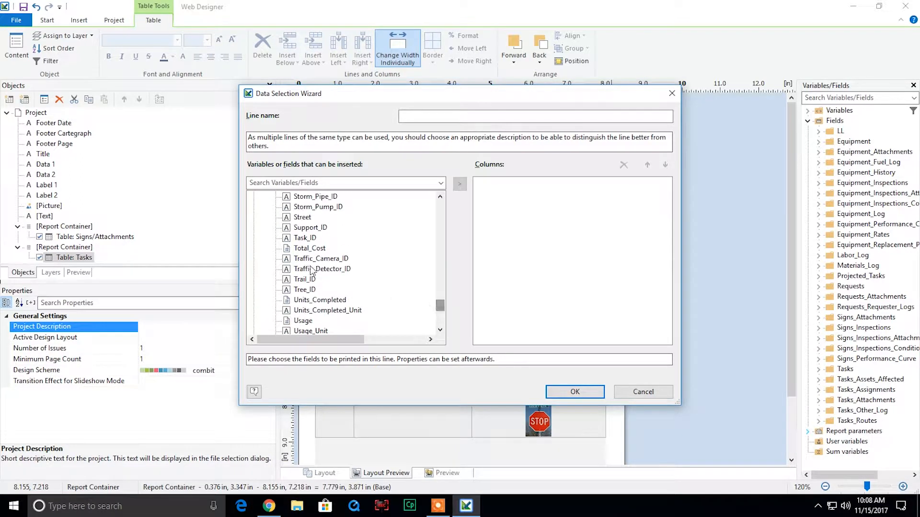
pyautogui.doubleClick(306, 238)
pyautogui.scroll(10, 364, 249)
pyautogui.scroll(15, 373, 248)
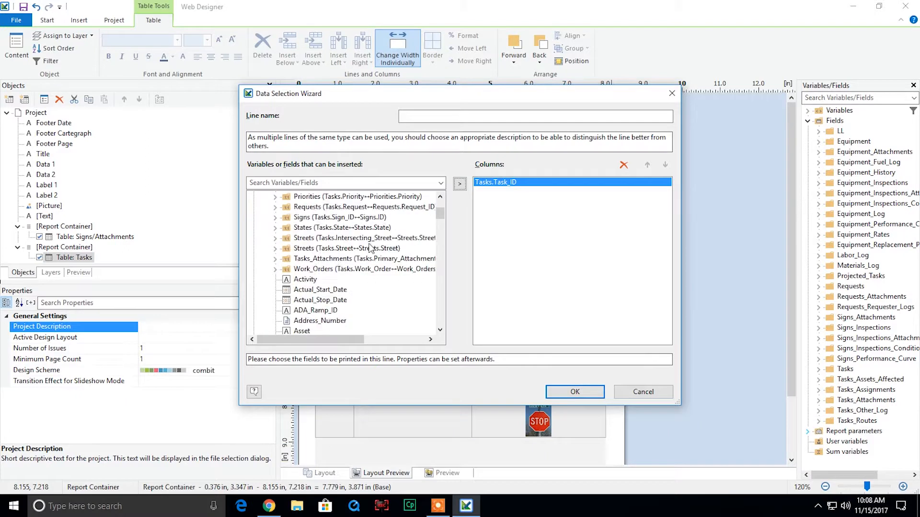
pyautogui.doubleClick(309, 280)
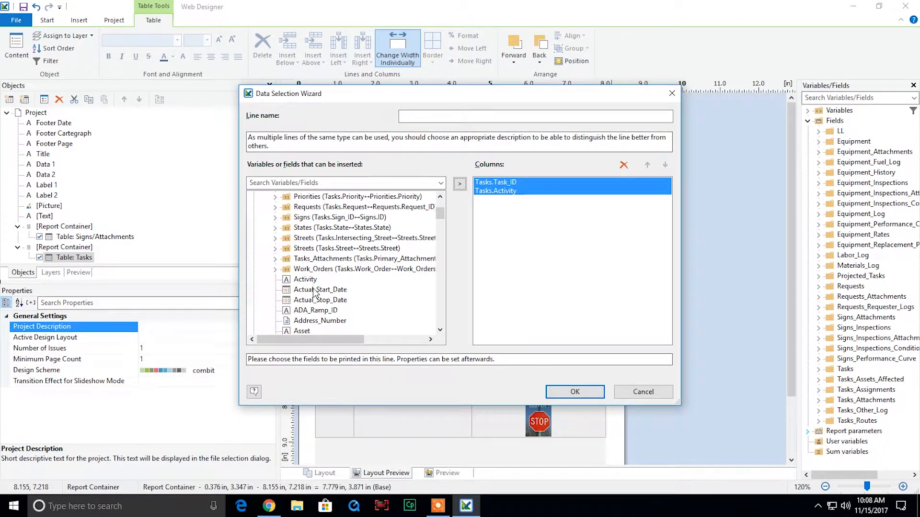
pyautogui.doubleClick(313, 290)
pyautogui.doubleClick(316, 300)
# - Add the Labor_Cost, Equipment_Cost, Material_Cost, Other_Cost and Total_Cost fields as columns and create the Tasks table
pyautogui.scroll(-3, 352, 297)
pyautogui.scroll(-9, 351, 297)
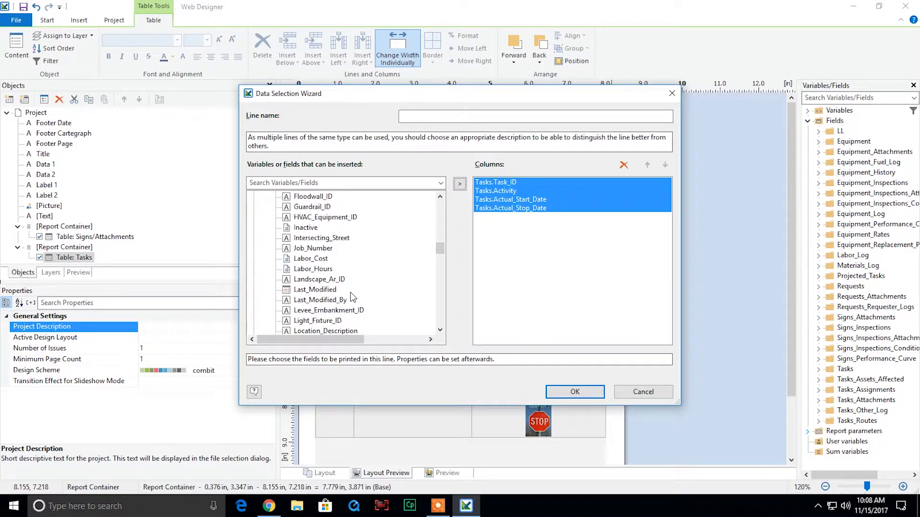
pyautogui.doubleClick(316, 259)
pyautogui.scroll(5, 332, 263)
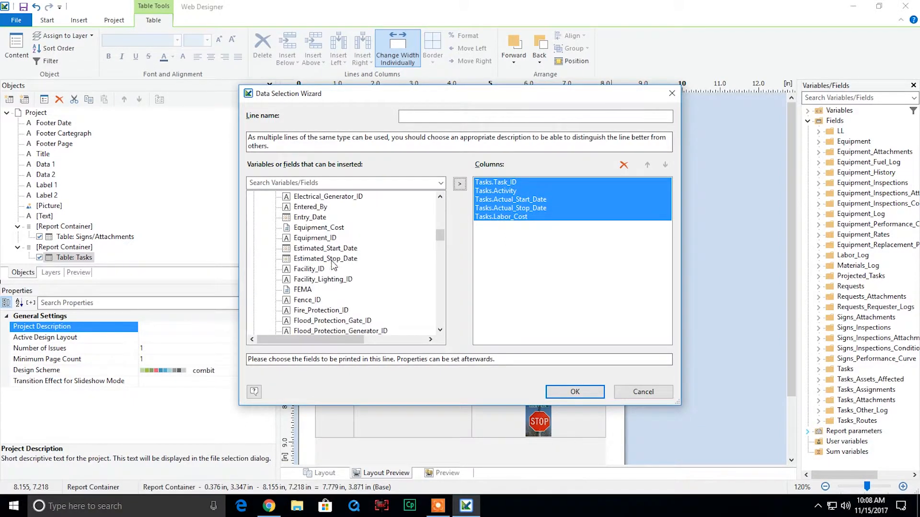
pyautogui.doubleClick(320, 228)
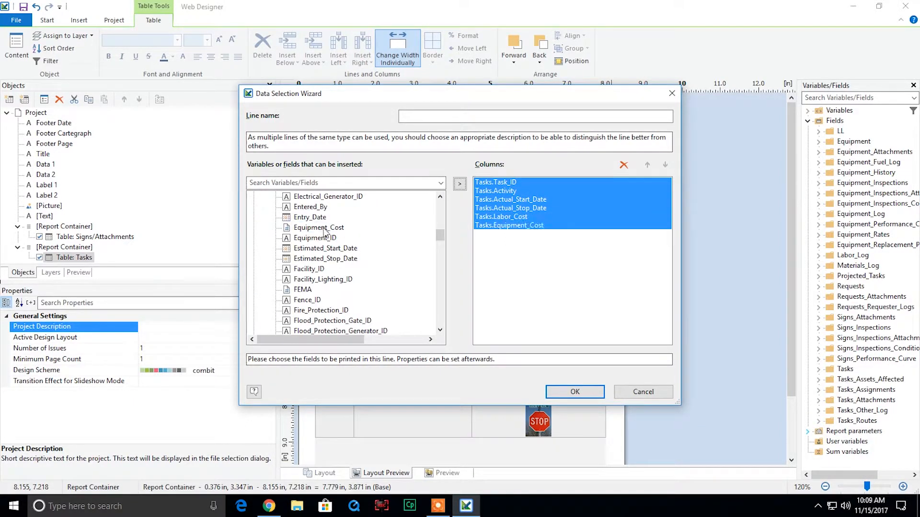
pyautogui.scroll(-10, 354, 274)
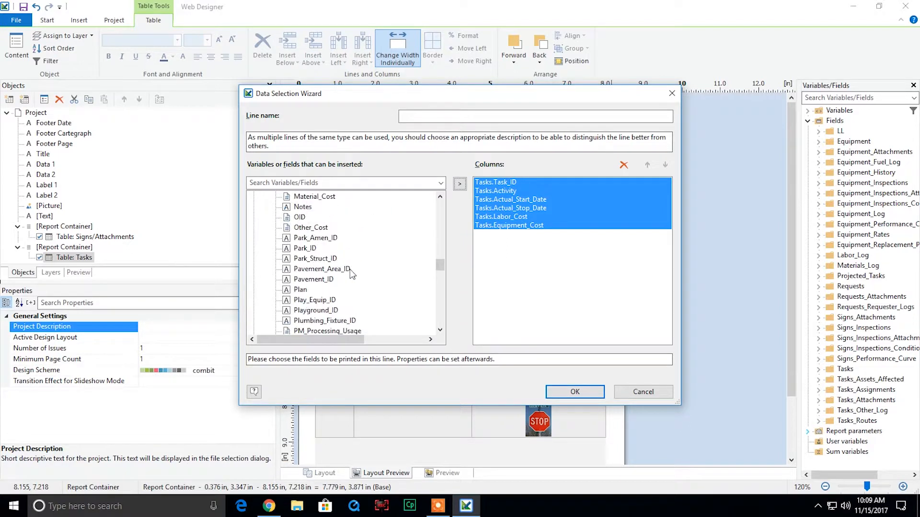
pyautogui.doubleClick(314, 197)
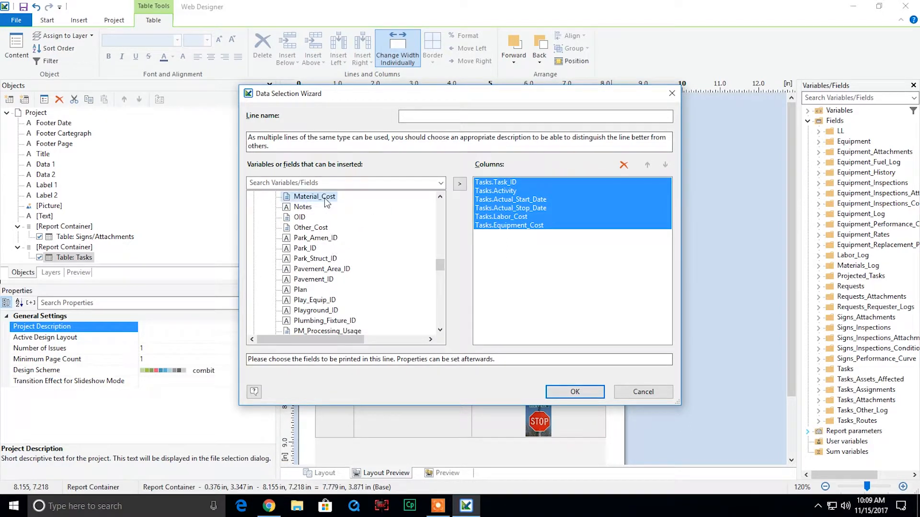
pyautogui.doubleClick(312, 229)
pyautogui.scroll(-7, 317, 258)
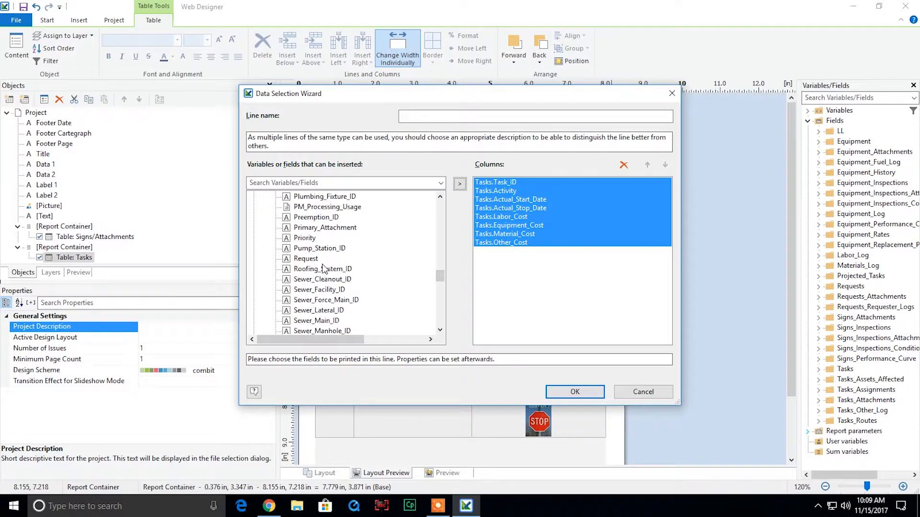
pyautogui.scroll(-8, 321, 278)
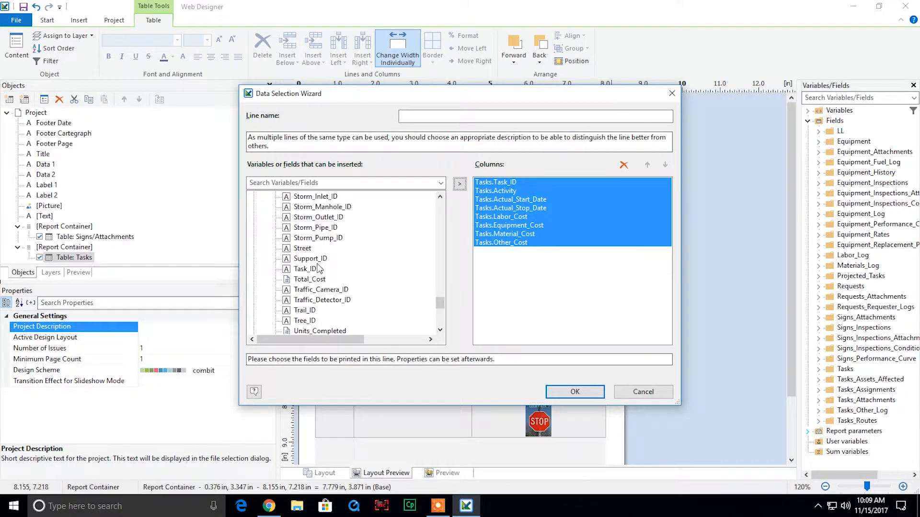
pyautogui.doubleClick(309, 280)
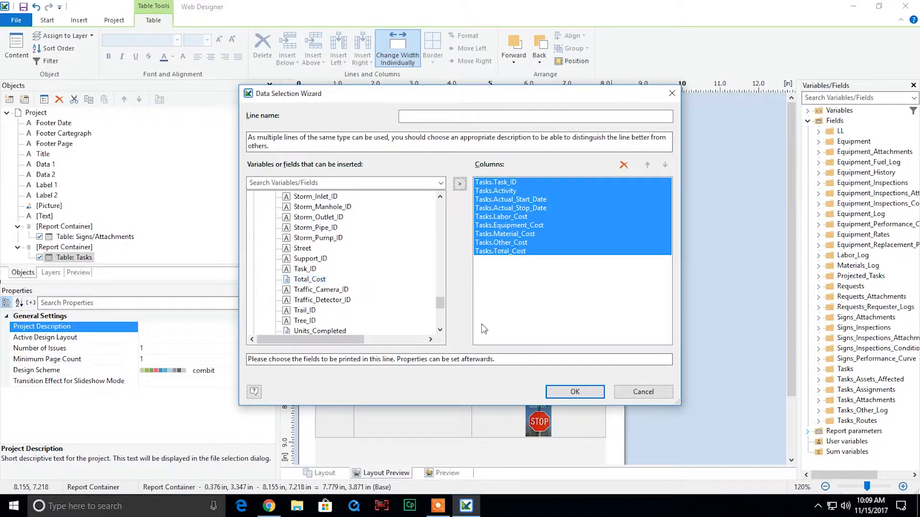
pyautogui.click(575, 392)
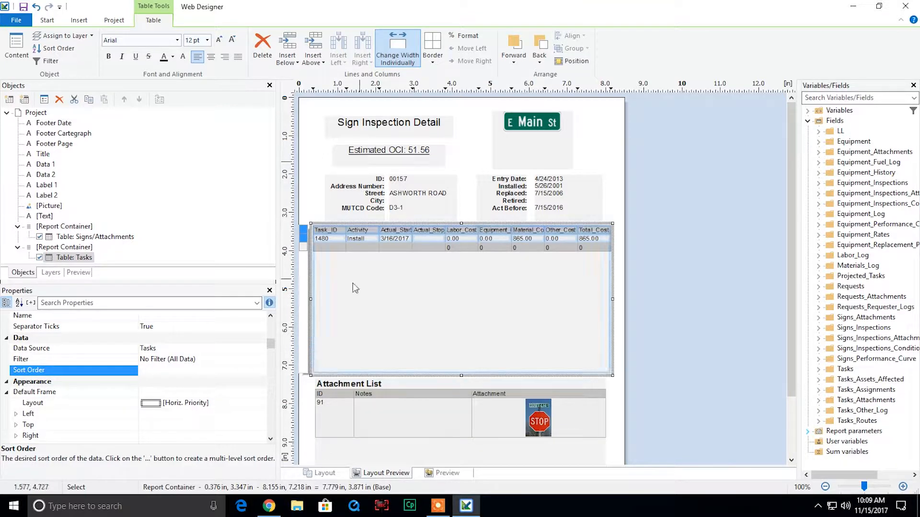
# - Switch to the browser and refresh the custom report to check the new Tasks table
pyautogui.click(278, 498)
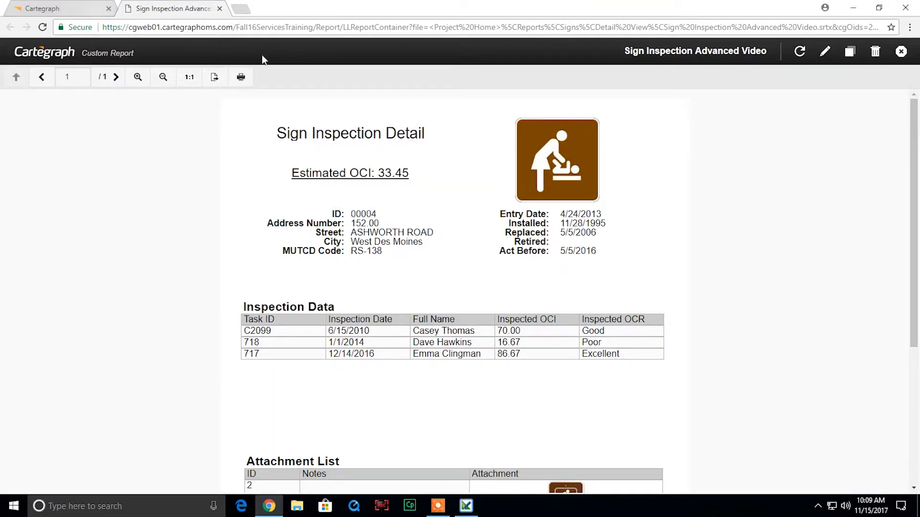
pyautogui.click(800, 53)
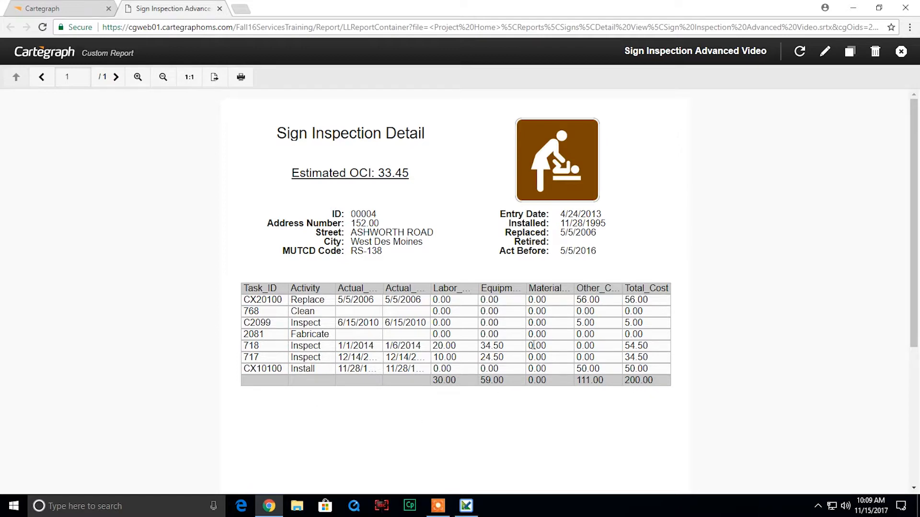
# - Back in Web Designer, change the Tasks table's first column headers to "Task ID", "Actual Start Date" and "Actual Stop Date"
pyautogui.click(467, 509)
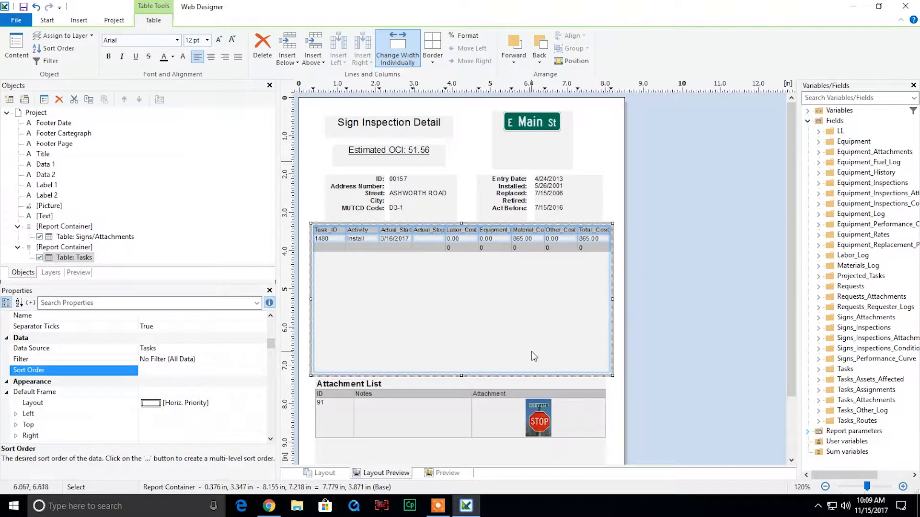
pyautogui.doubleClick(353, 288)
pyautogui.click(211, 127)
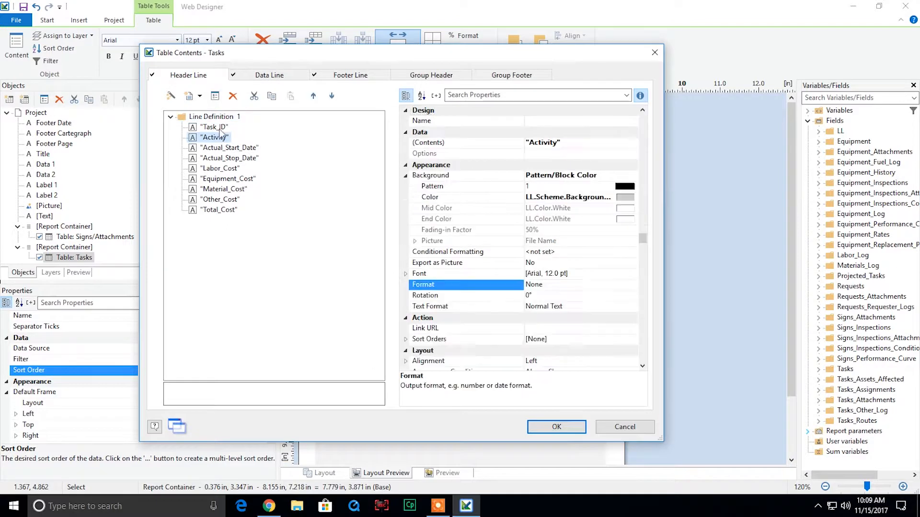
pyautogui.click(550, 143)
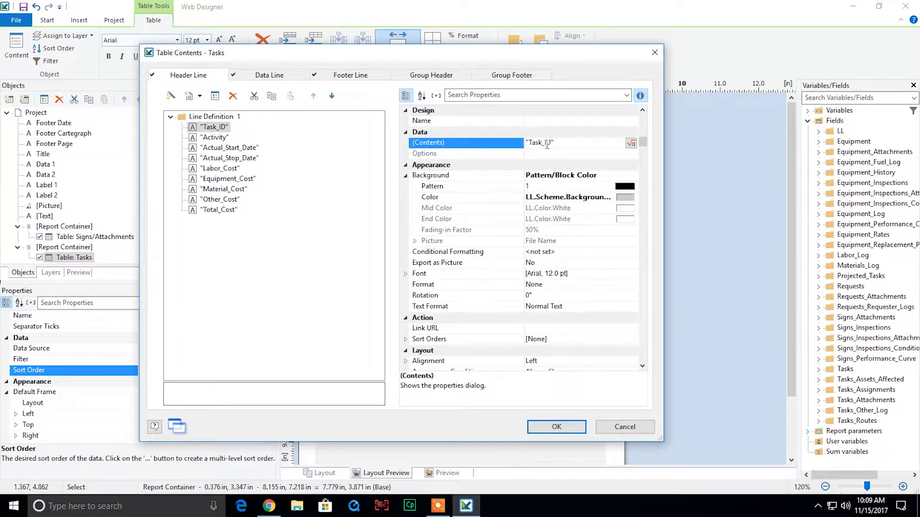
pyautogui.click(229, 147)
pyautogui.click(551, 143)
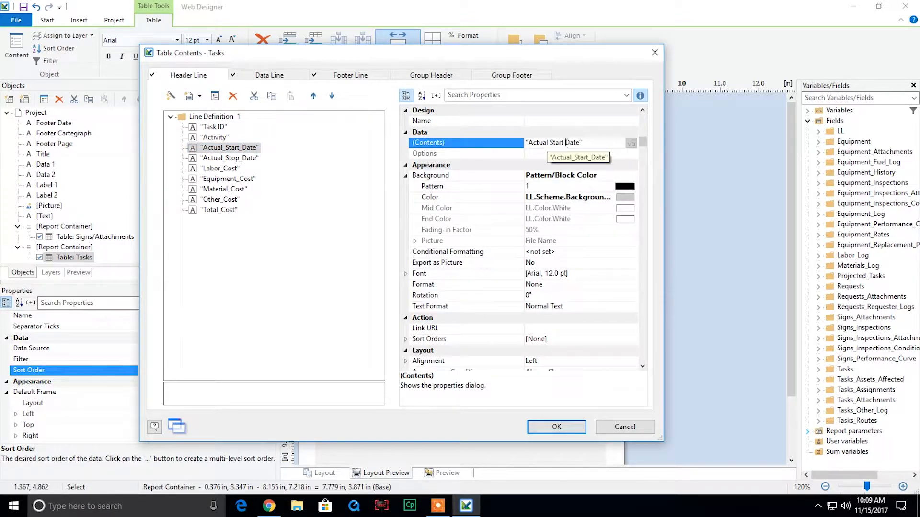
pyautogui.click(244, 158)
pyautogui.click(549, 143)
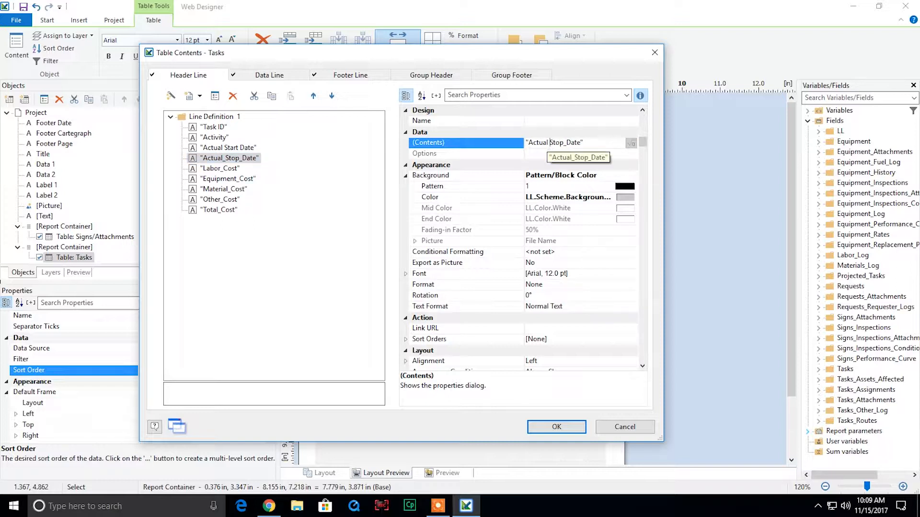
pyautogui.press('BackSpace')
# - Change the Tasks table's cost column headers to "Labor Cost", "Equipment Cost", "Material Cost", "Other Cost" and "Total Cost"
pyautogui.click(235, 168)
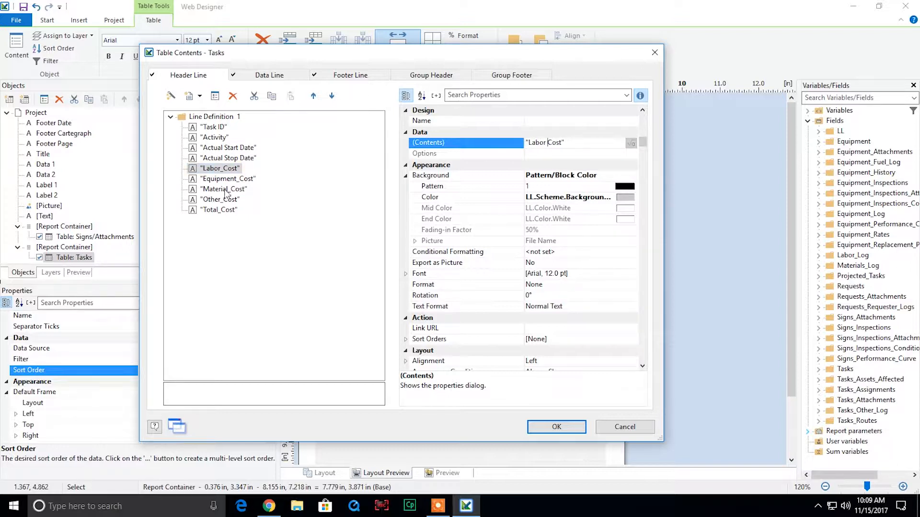
pyautogui.click(245, 179)
pyautogui.click(566, 146)
pyautogui.press('BackSpace')
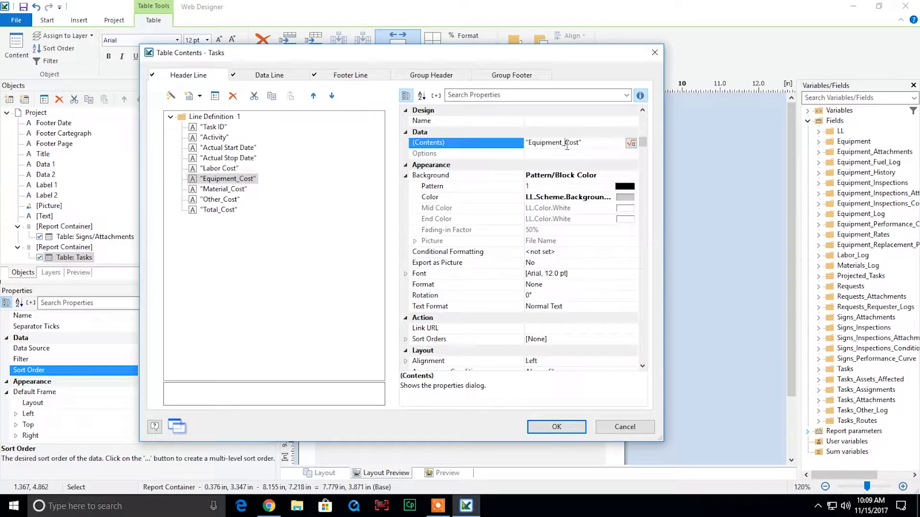
pyautogui.click(232, 189)
pyautogui.click(556, 142)
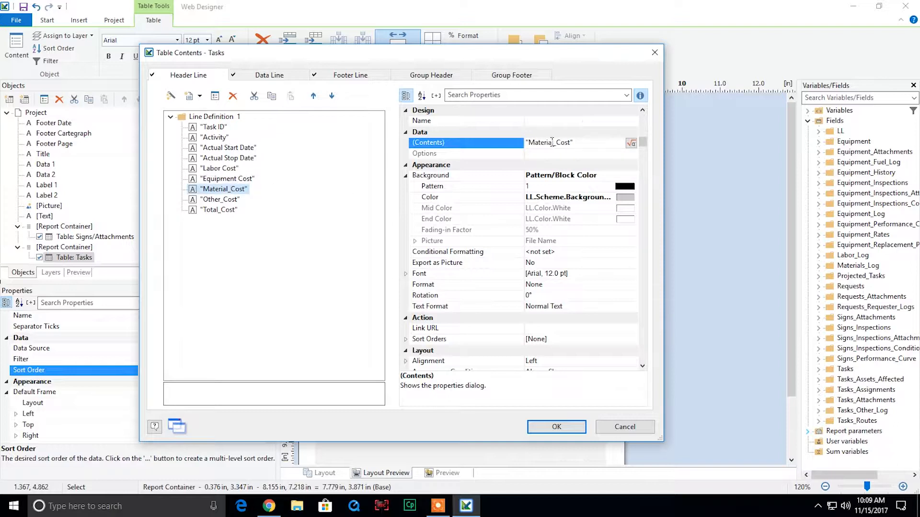
pyautogui.press('BackSpace')
pyautogui.click(221, 201)
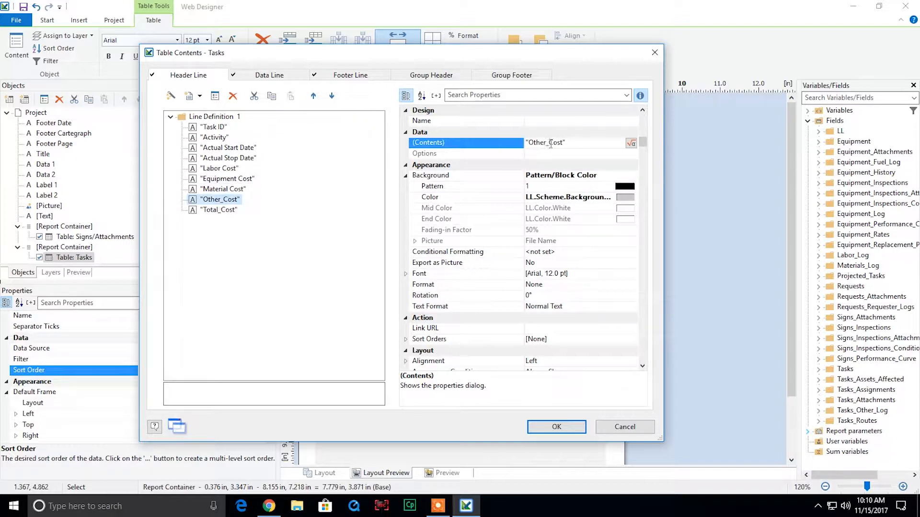
pyautogui.press('BackSpace')
pyautogui.click(225, 210)
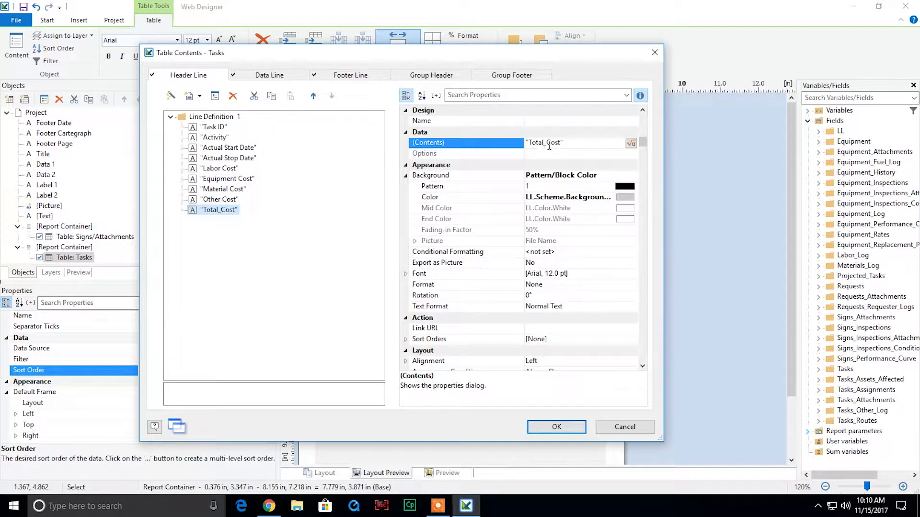
pyautogui.press('BackSpace')
# - Open the Tasks table's data line definition, check the date columns of the custom report in the browser, and return to Web Designer
pyautogui.click(290, 79)
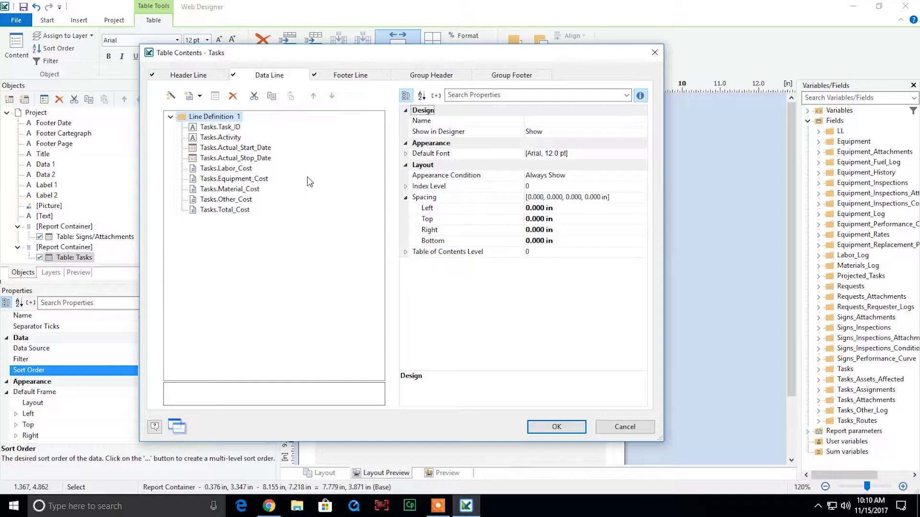
pyautogui.click(261, 511)
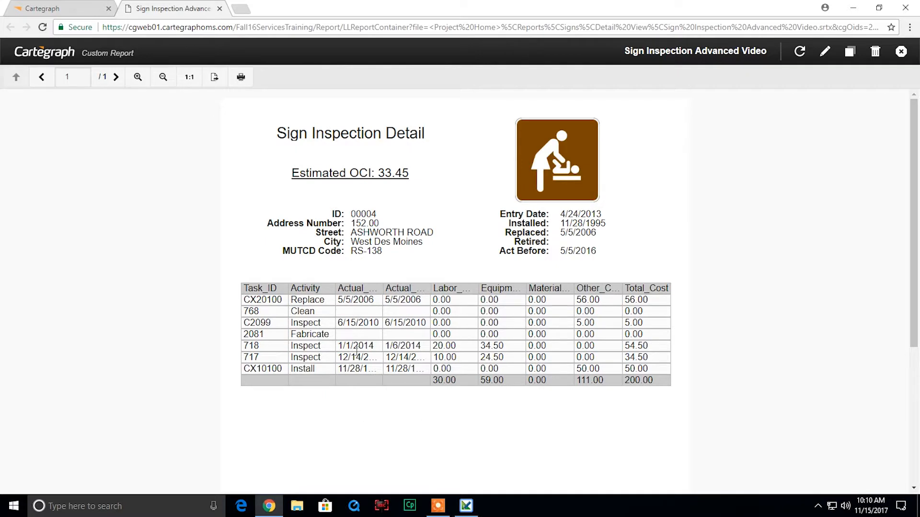
pyautogui.click(466, 506)
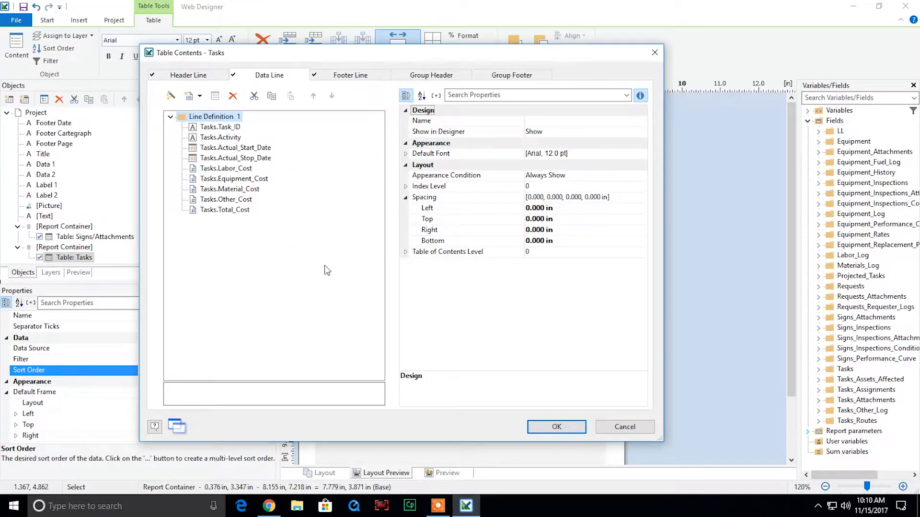
# - Replace the data line's Tasks.Actual_Start_Date contents with an If function whose condition is IsNullOrEmpty
pyautogui.click(254, 149)
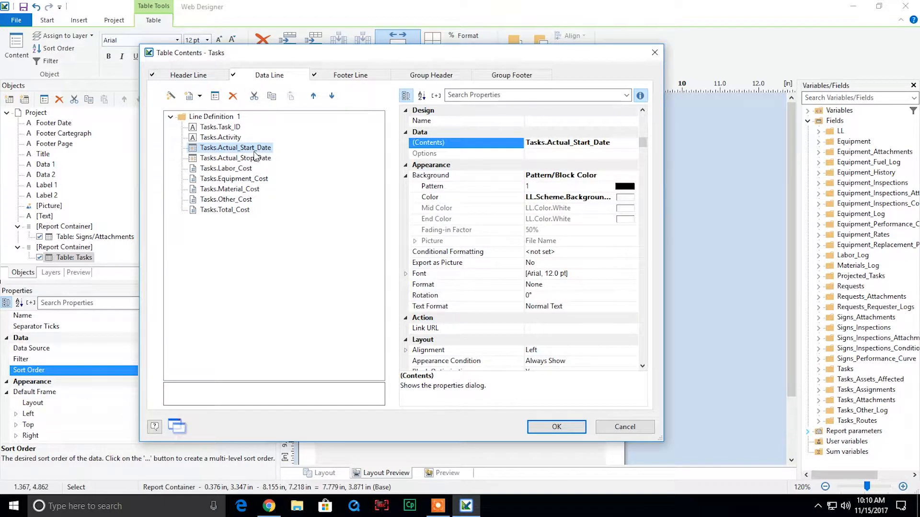
pyautogui.doubleClick(249, 148)
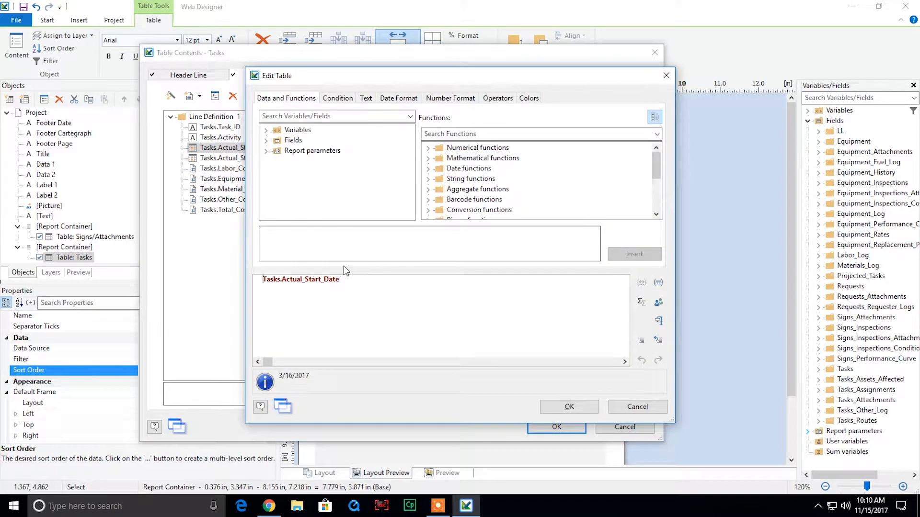
pyautogui.moveTo(373, 281); pyautogui.dragTo(241, 281)
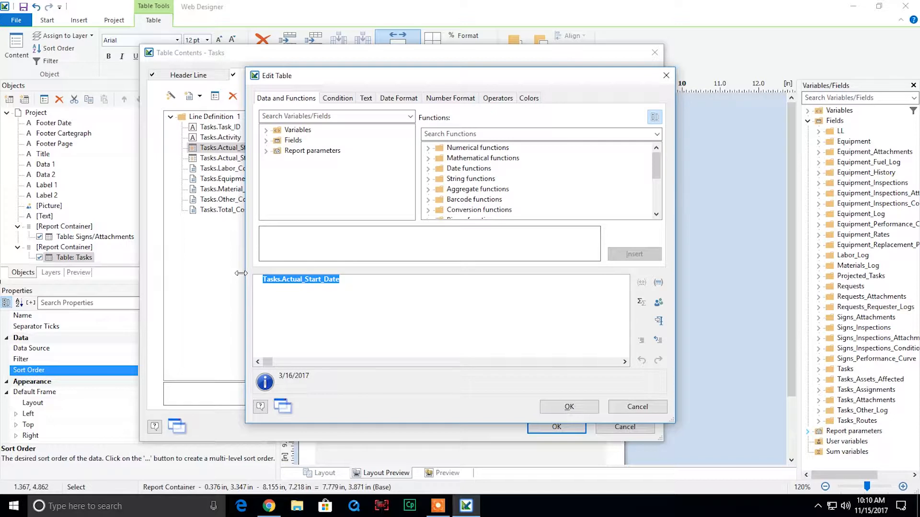
pyautogui.press('Delete')
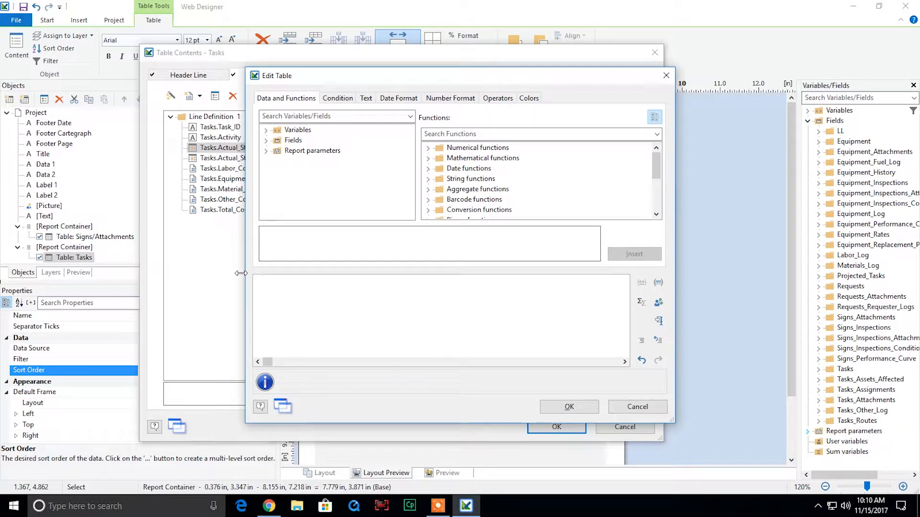
pyautogui.write('If')
pyautogui.press('Return')
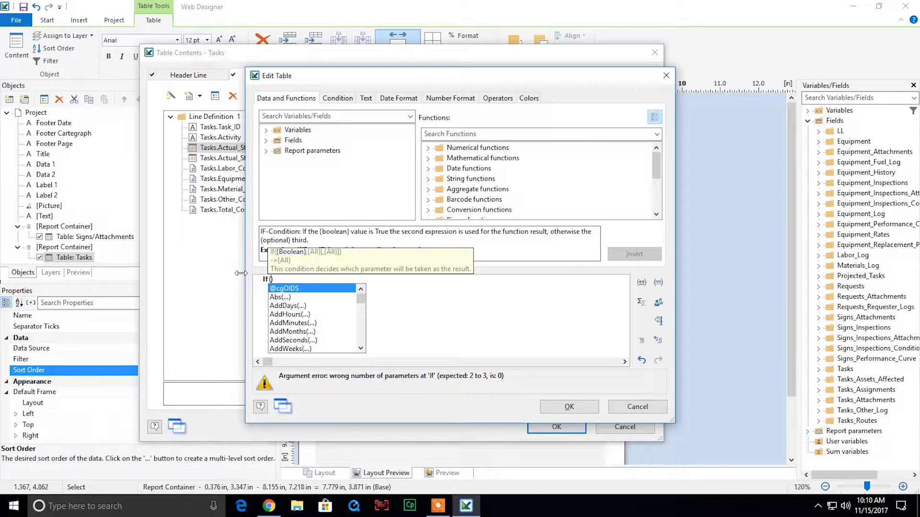
pyautogui.write('I')
pyautogui.write('u')
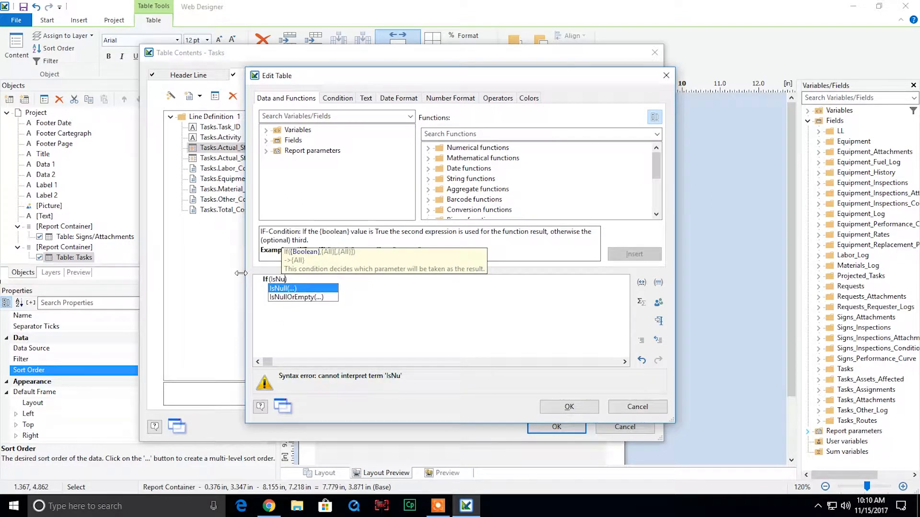
pyautogui.press('Down')
pyautogui.press('Return')
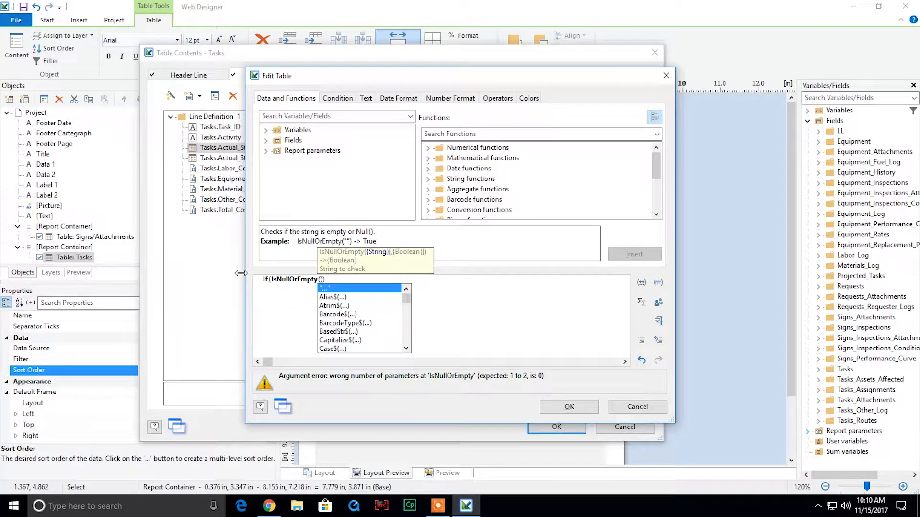
# - Make the IsNullOrEmpty condition test ToString$(Tasks.Actual_Start_Date)
pyautogui.write('To')
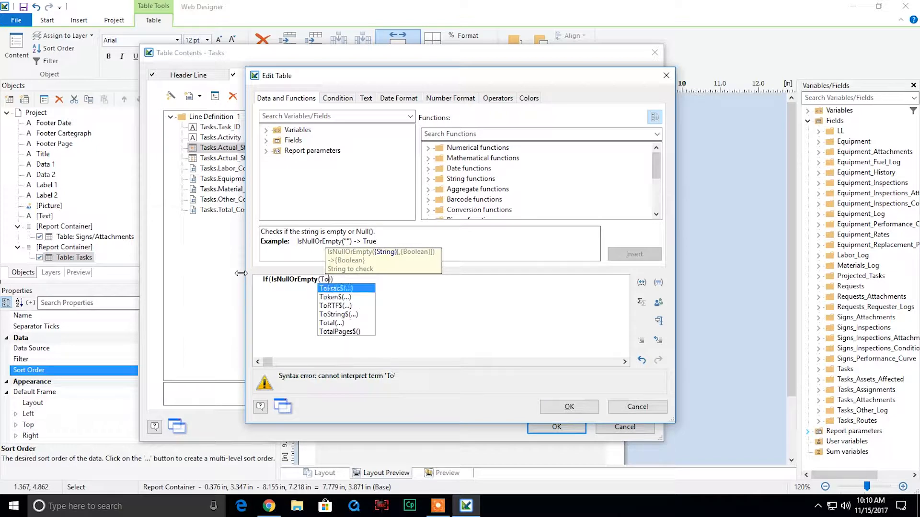
pyautogui.press('Down')
pyautogui.press('Down')
pyautogui.press('Down')
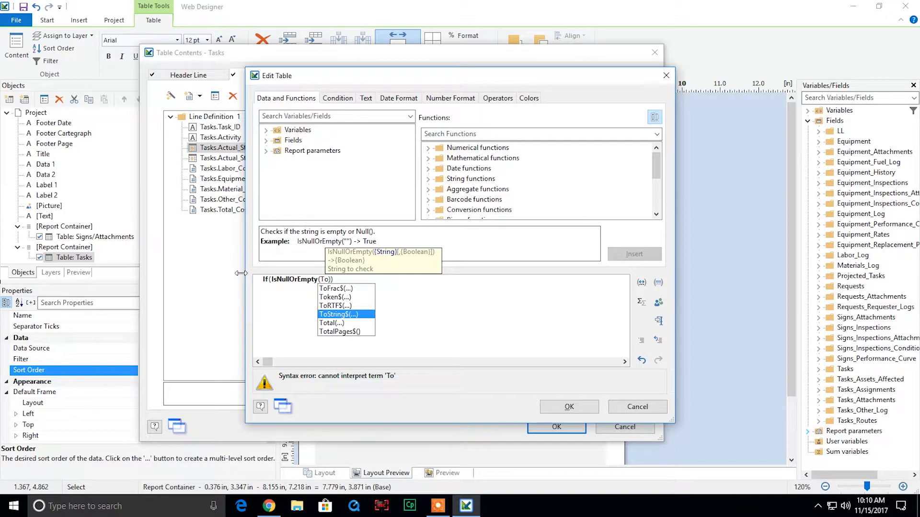
pyautogui.press('Return')
pyautogui.write('Tasks.Act')
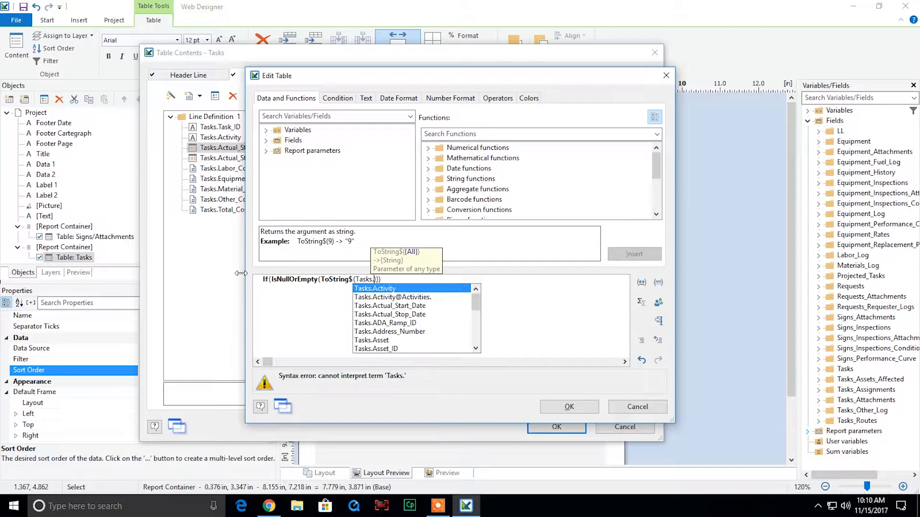
pyautogui.write('ual')
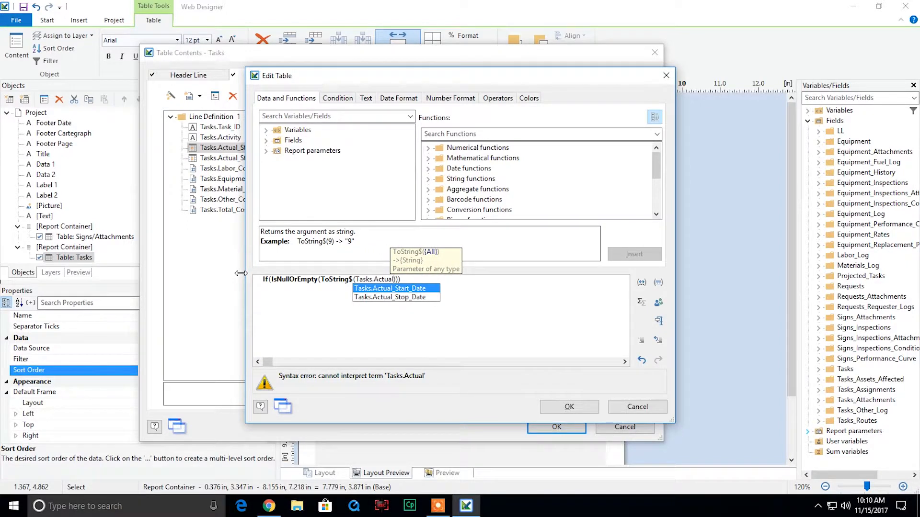
pyautogui.press('Return')
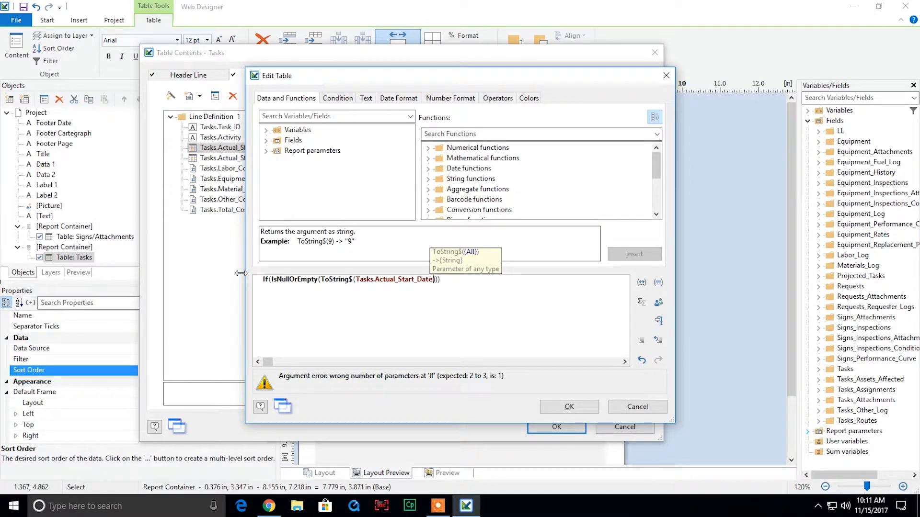
# - Add "Est: " + ToString$(Tasks.Estimated_Start_Date) as the If function's value when the condition is true
pyautogui.press('Right')
pyautogui.press('Right')
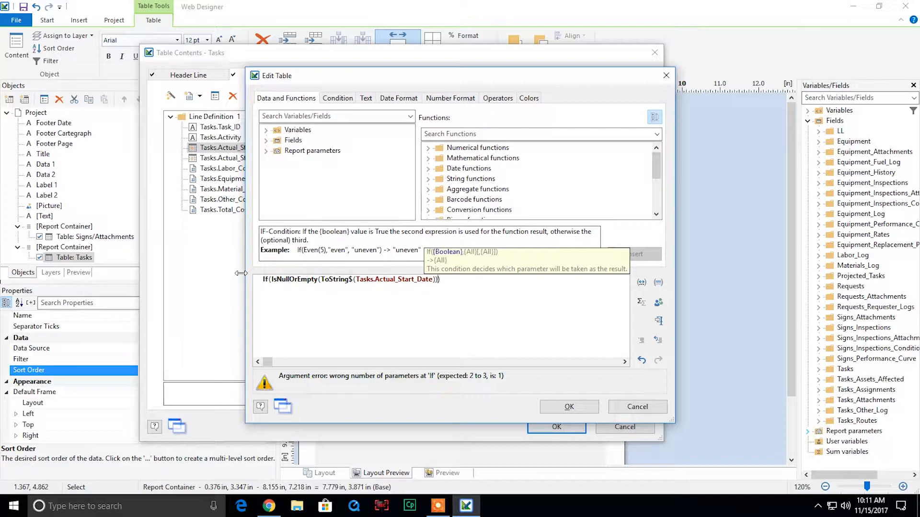
pyautogui.write(', ')
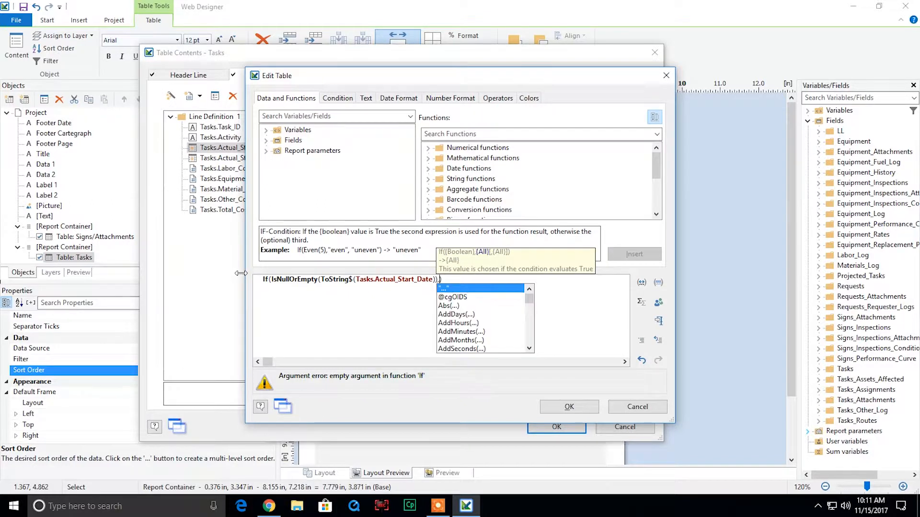
pyautogui.write('"')
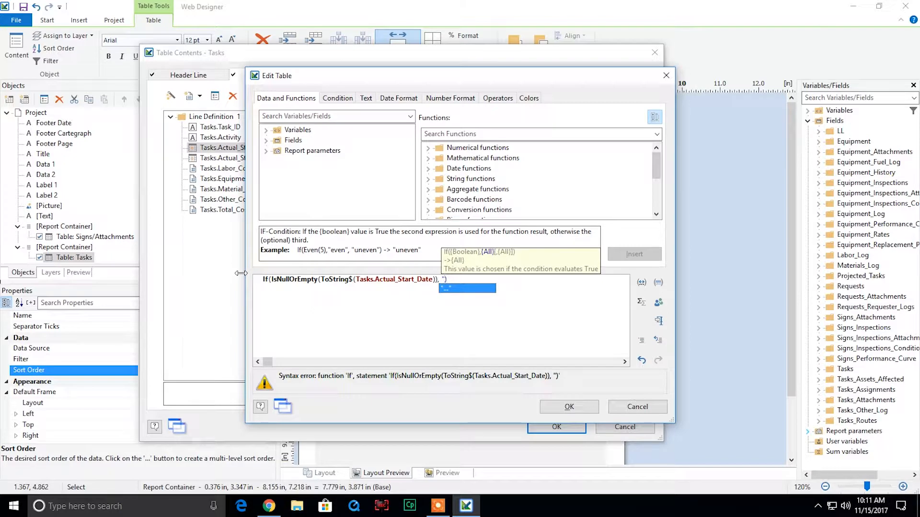
pyautogui.write('Est')
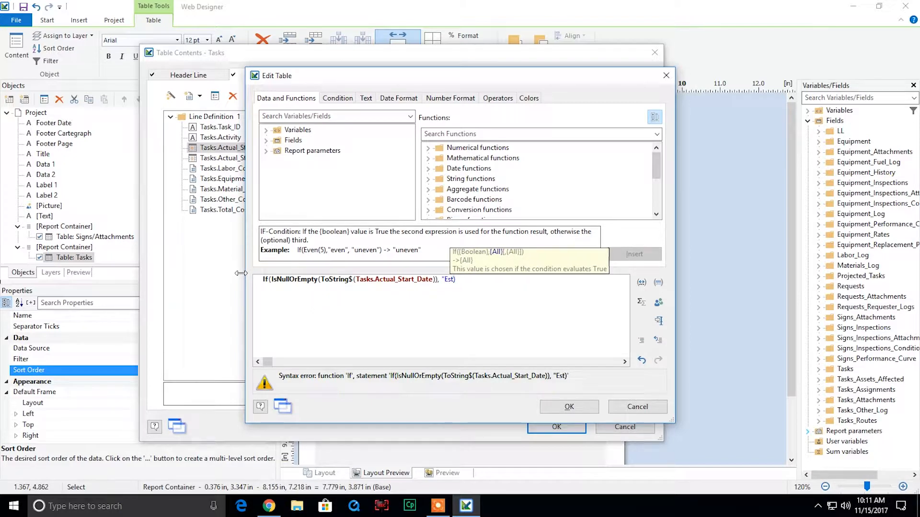
pyautogui.write(': ')
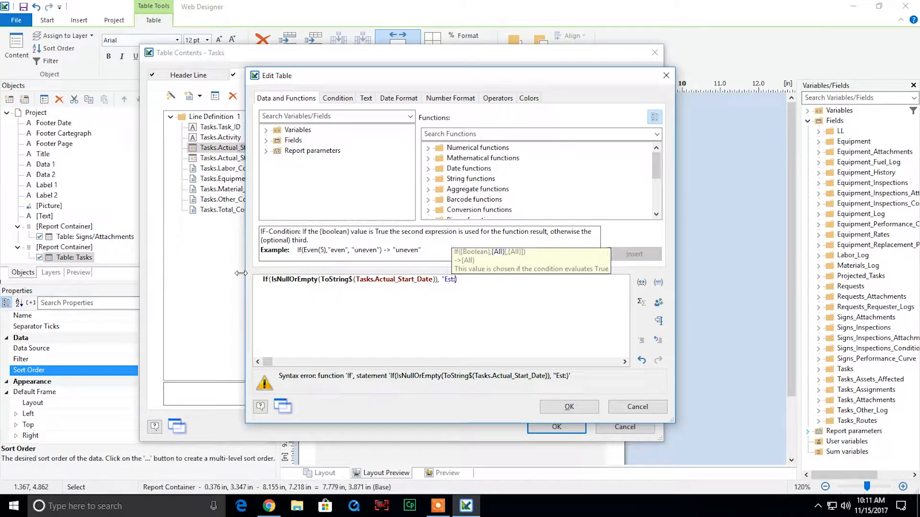
pyautogui.write('" + ')
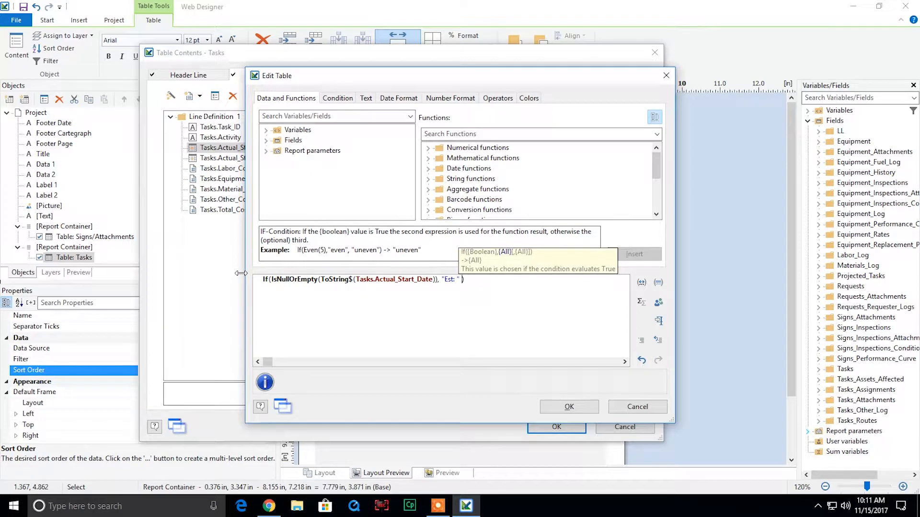
pyautogui.write('ToStrin')
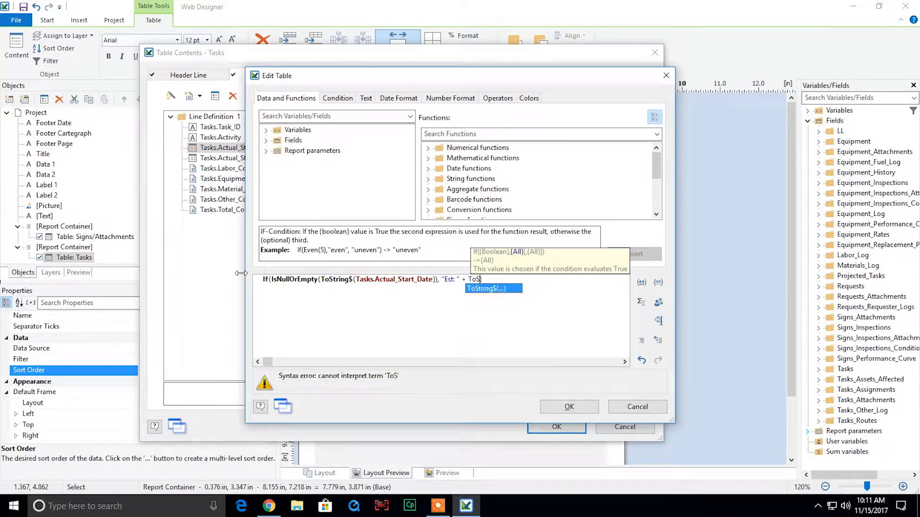
pyautogui.press('Return')
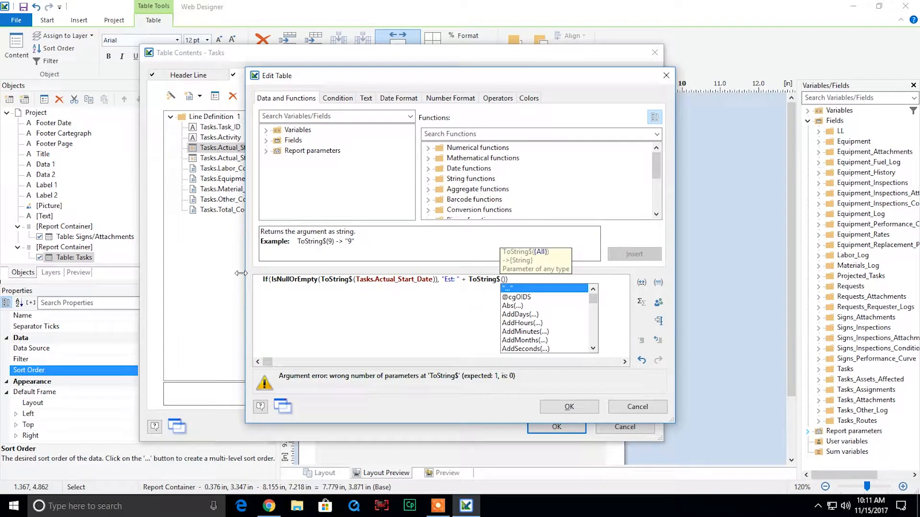
pyautogui.write('Tasks.Es')
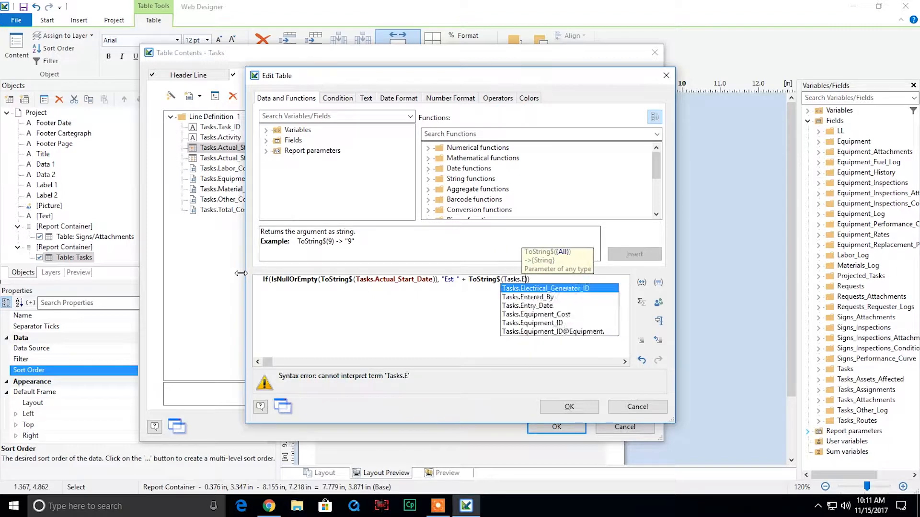
pyautogui.press('Return')
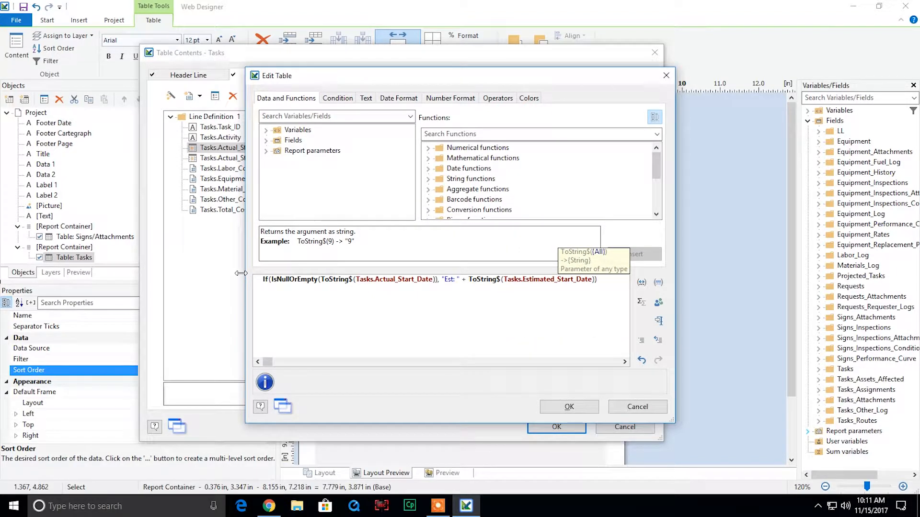
# - Add ToString$(Tasks.Actual_Start_Date) as the If function's value when the condition is false
pyautogui.press('Right')
pyautogui.write(', "Est: " + ')
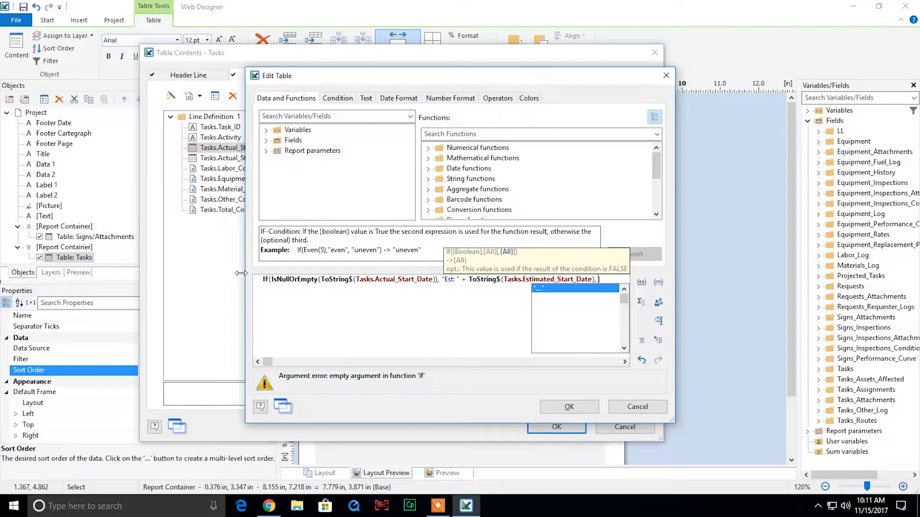
pyautogui.write('ToString$(')
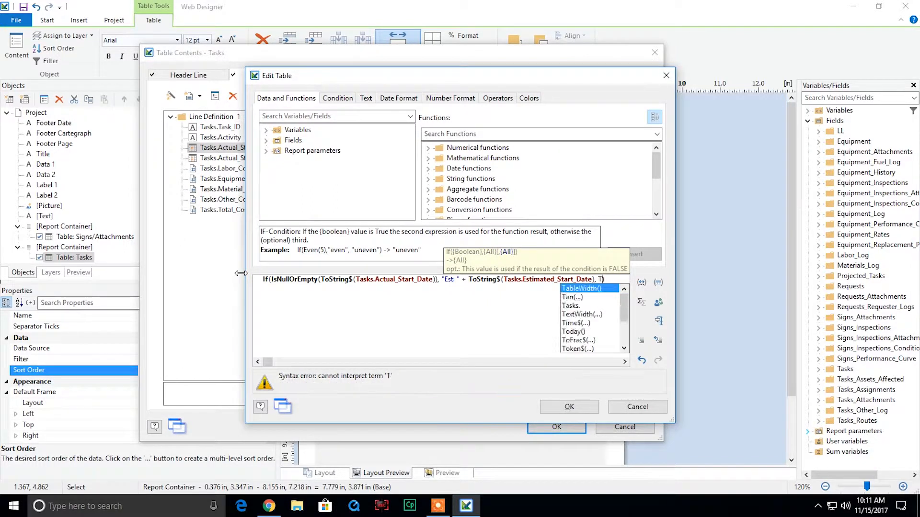
pyautogui.press('Return')
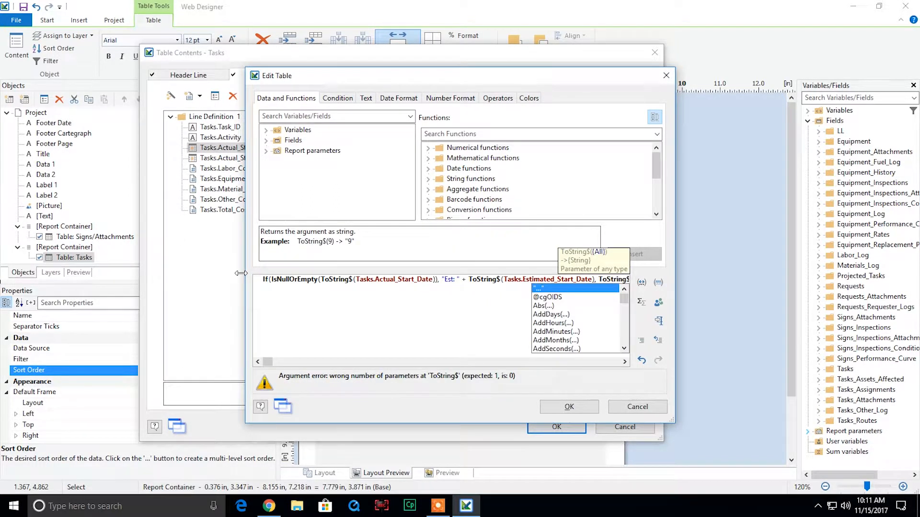
pyautogui.write('Tasks,')
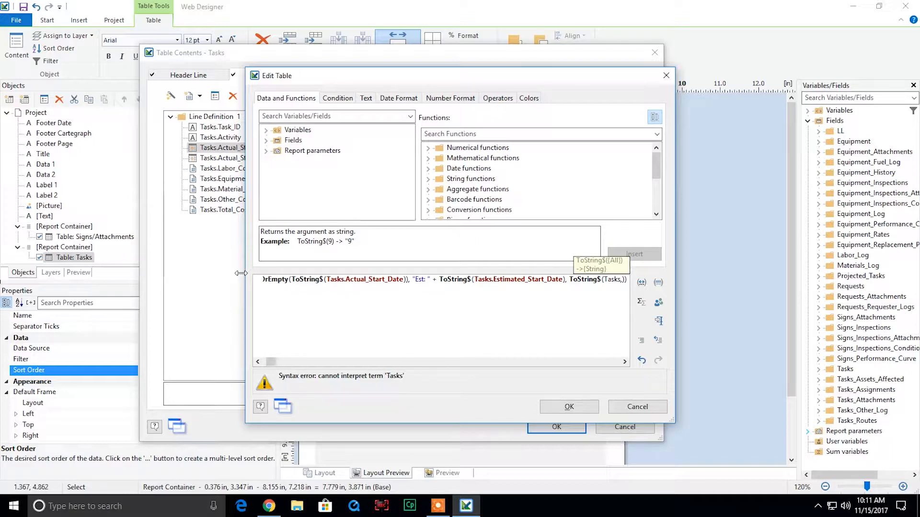
pyautogui.write('.E')
pyautogui.press('BackSpace')
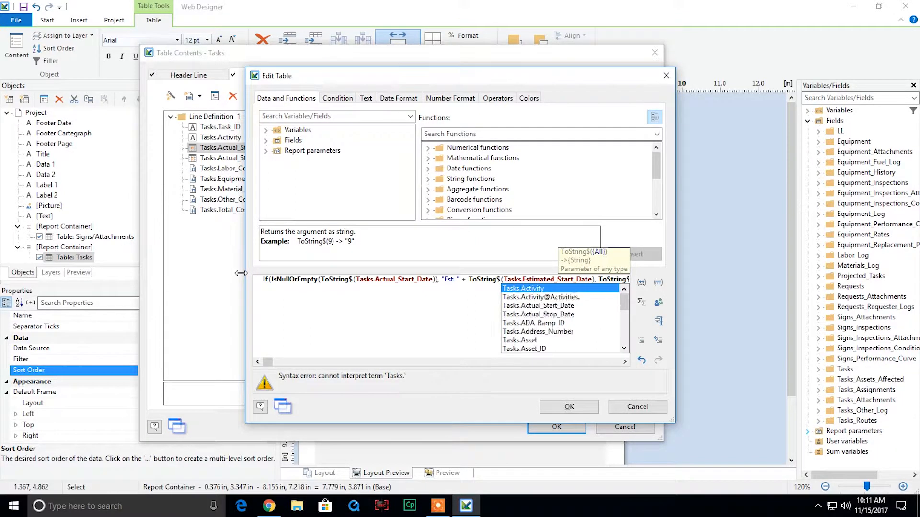
pyautogui.write('Actu')
pyautogui.press('BackSpace')
pyautogui.write('tual_Start_Date')
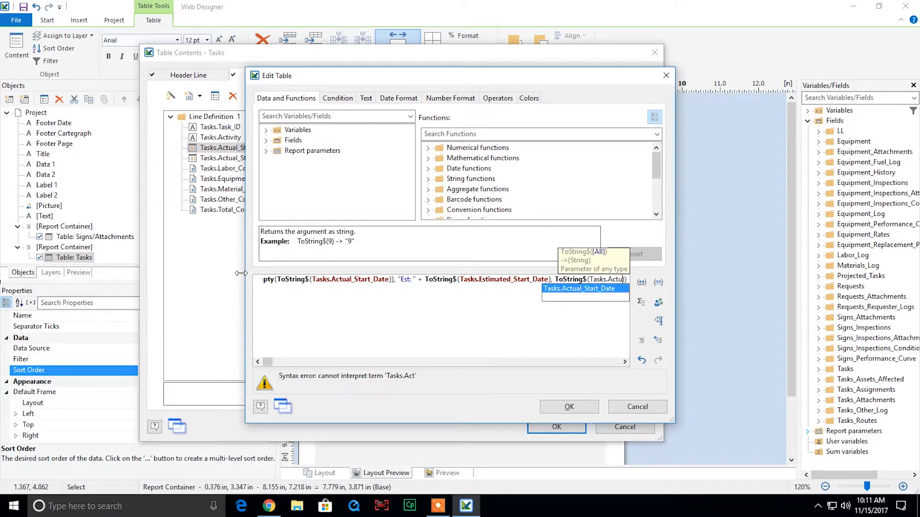
pyautogui.press('Return')
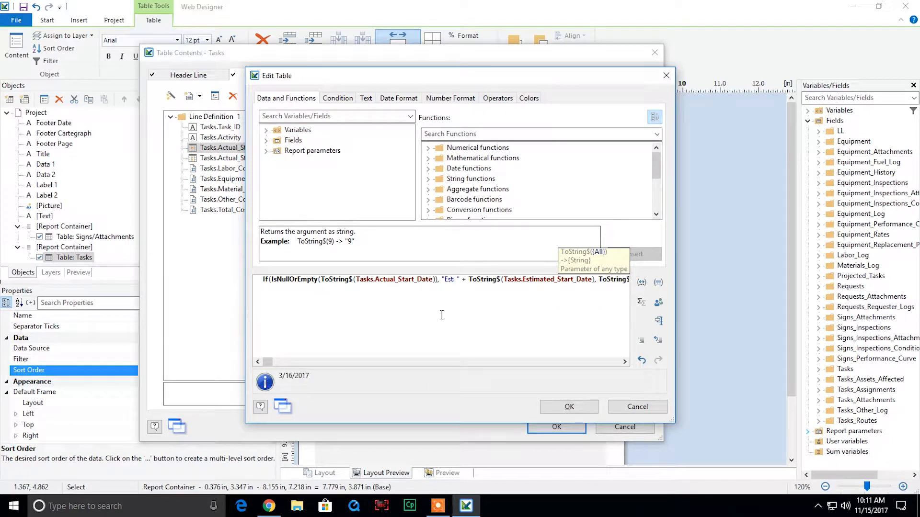
# - Put the formula's "Est: " part on a new line, then copy the whole formula and accept it
pyautogui.click(441, 281)
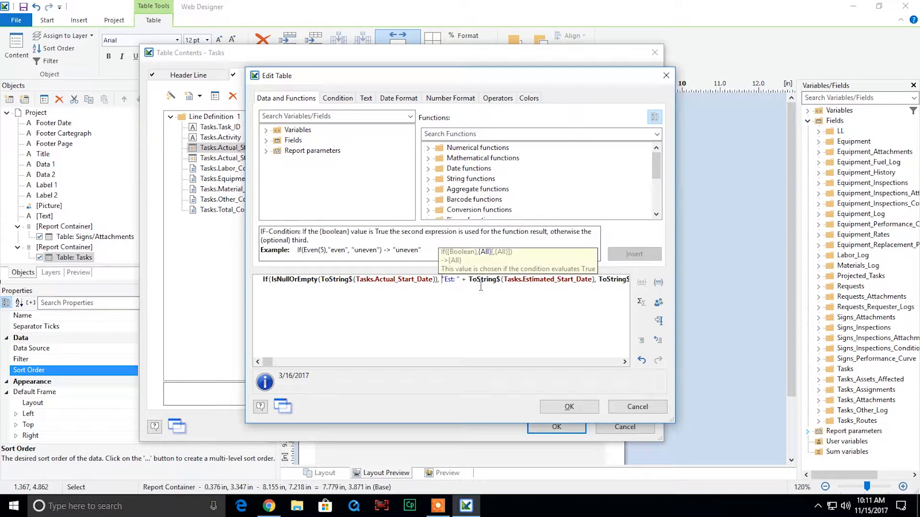
pyautogui.press('Return')
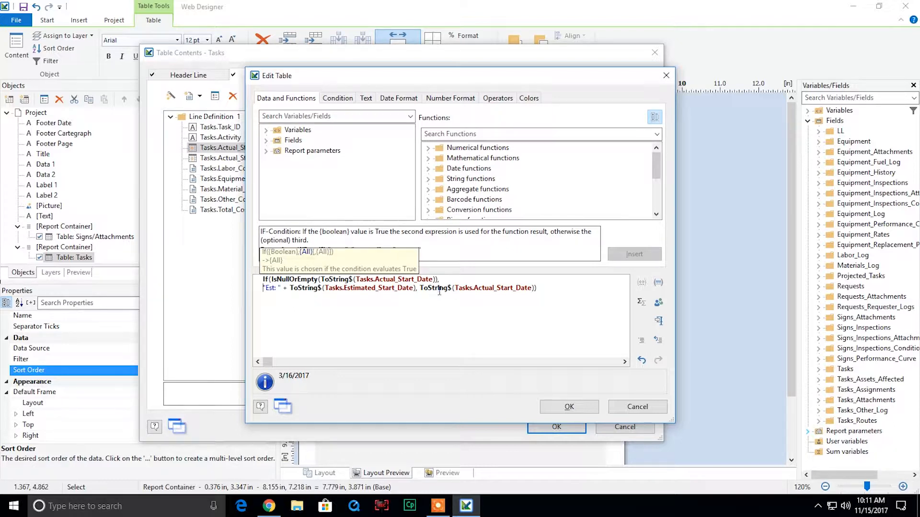
pyautogui.moveTo(536, 288); pyautogui.dragTo(262, 279)
pyautogui.hotkey('ctrl', 'c')
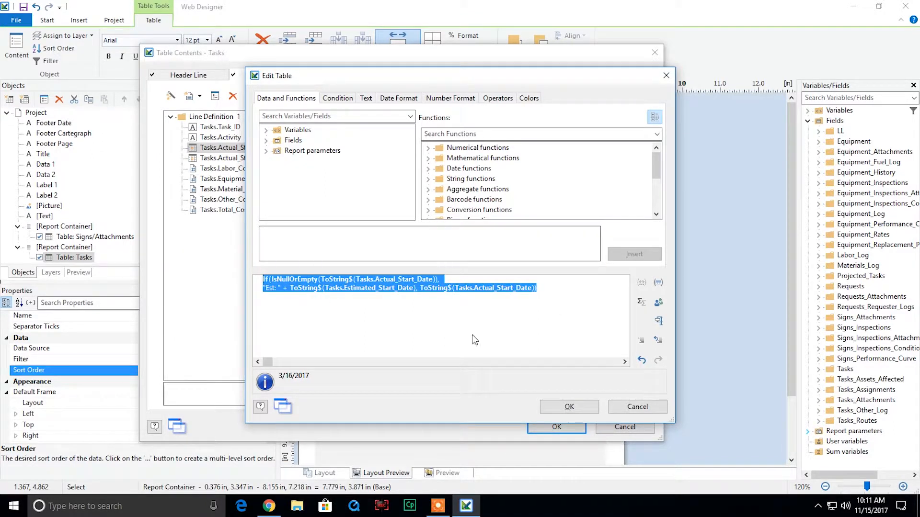
pyautogui.click(569, 407)
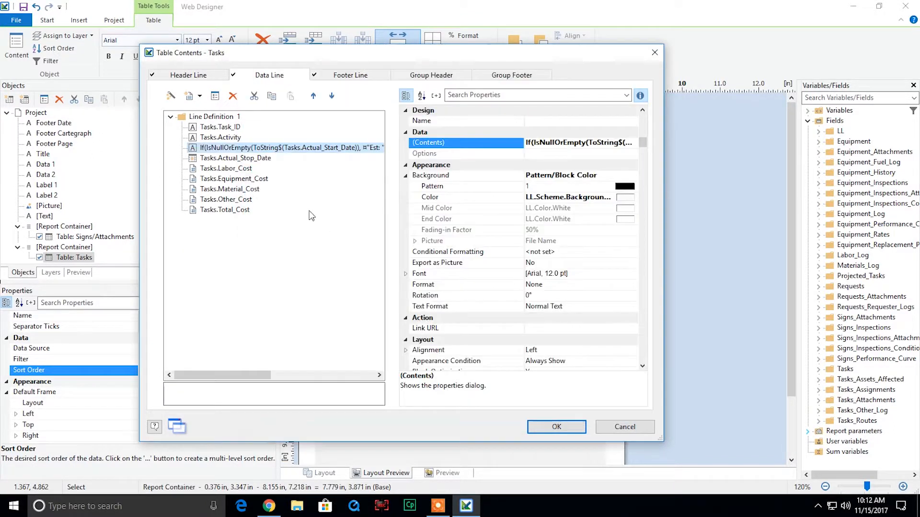
# - Replace the Tasks.Actual_Stop_Date column's contents with the copied formula and make its condition test Tasks.Actual_Stop_Date
pyautogui.doubleClick(262, 160)
pyautogui.moveTo(339, 279); pyautogui.dragTo(270, 280)
pyautogui.hotkey('ctrl', 'v')
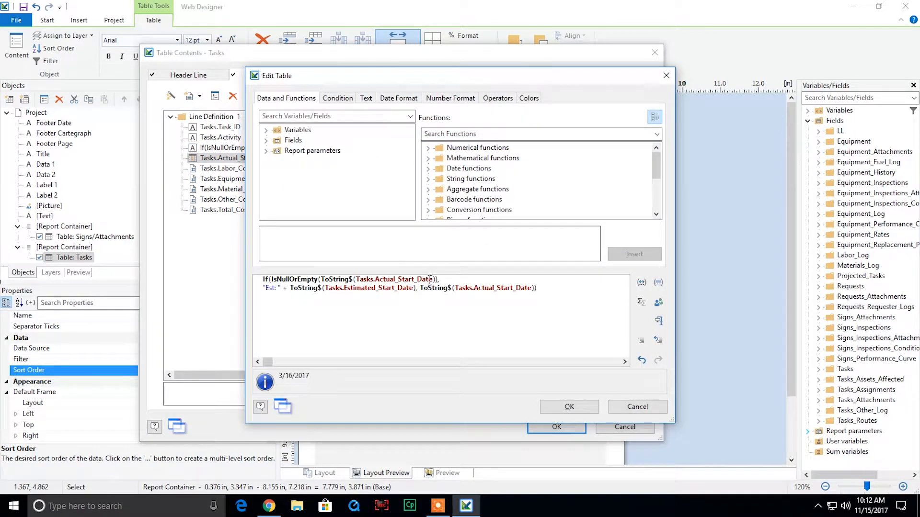
pyautogui.click(409, 279)
pyautogui.press('BackSpace')
pyautogui.press('BackSpace')
pyautogui.press('BackSpace')
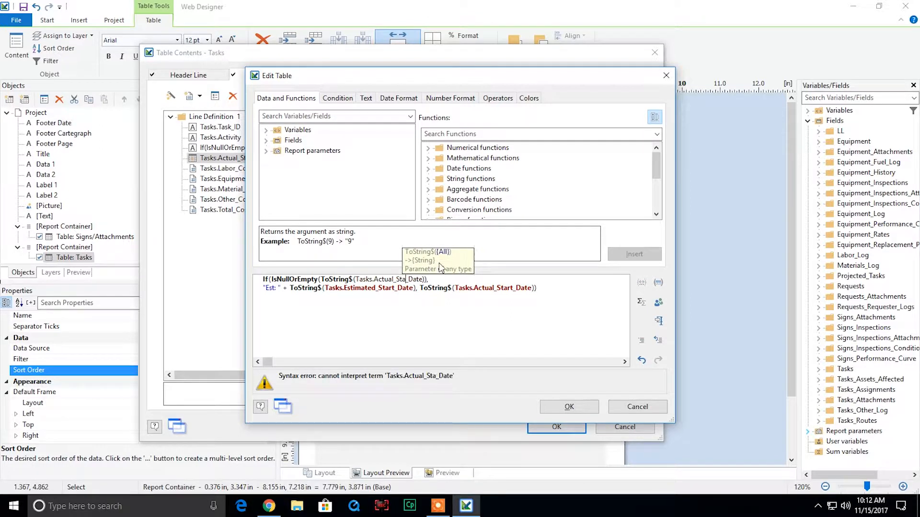
pyautogui.write('op')
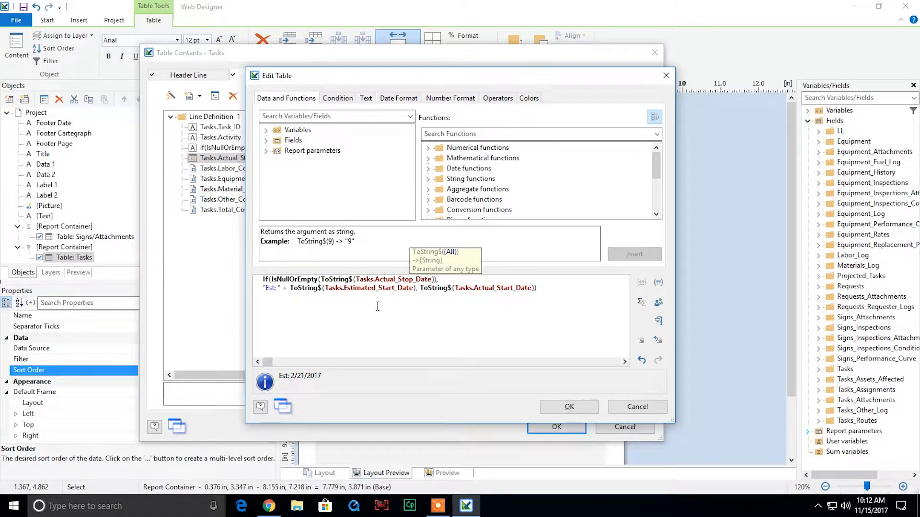
# - Change the formula's two result values to use Tasks.Estimated_Stop_Date and Tasks.Actual_Stop_Date
pyautogui.click(395, 290)
pyautogui.press('BackSpace')
pyautogui.press('BackSpace')
pyautogui.press('BackSpace')
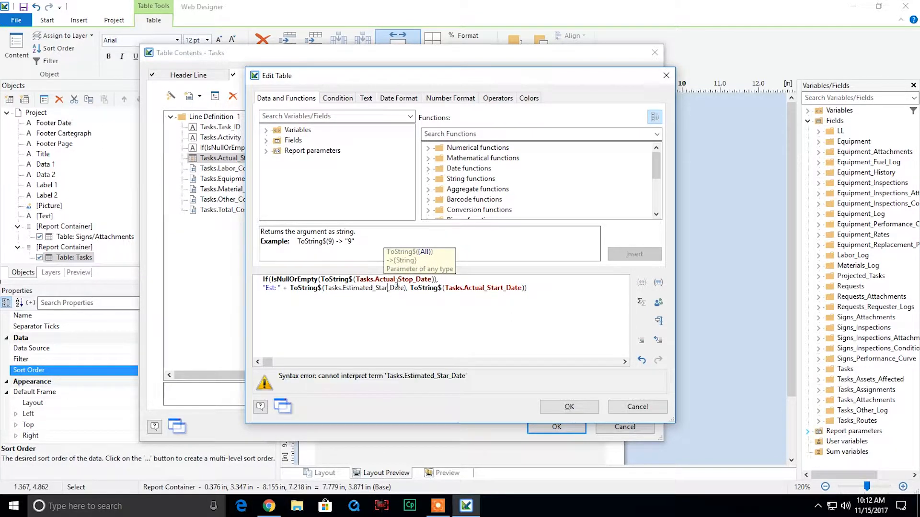
pyautogui.write('op')
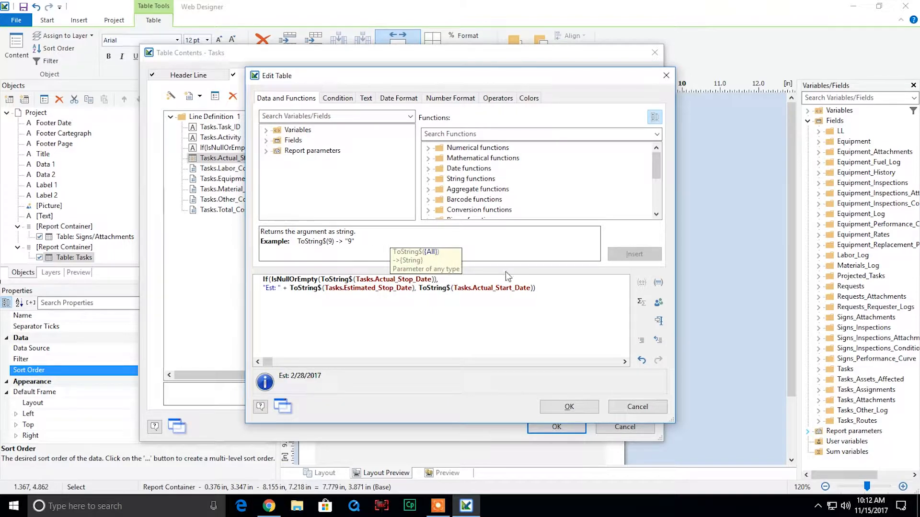
pyautogui.click(512, 288)
pyautogui.press('BackSpace')
pyautogui.press('BackSpace')
pyautogui.press('BackSpace')
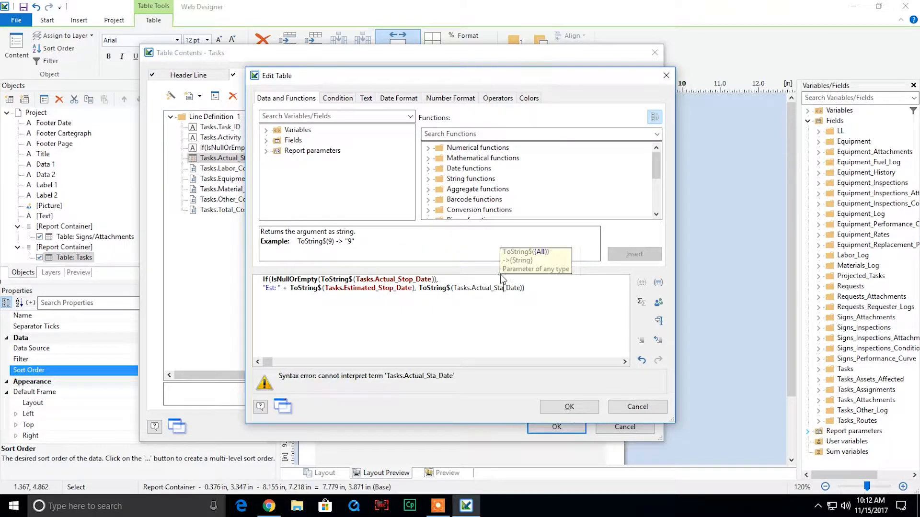
pyautogui.write('op')
pyautogui.click(526, 305)
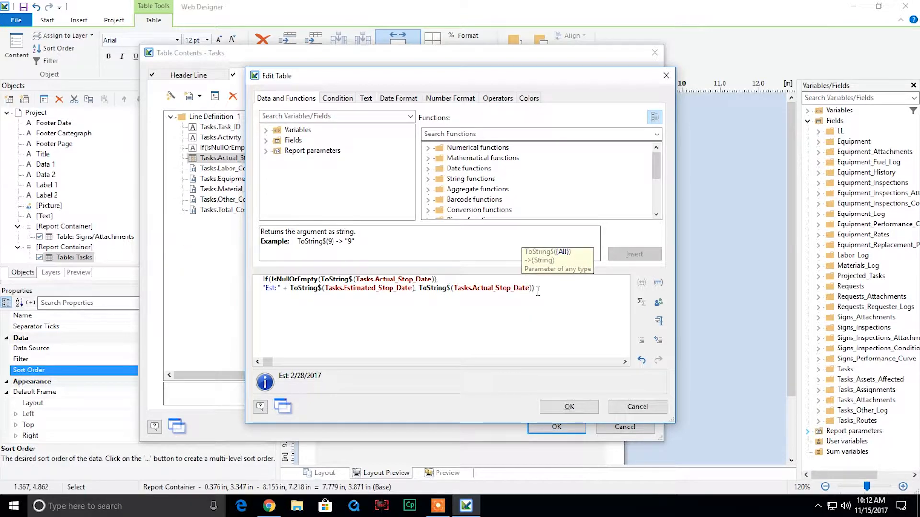
# - Delete everything after the formula's IsNullOrEmpty condition and enter Tasks.Status as the value when the condition is true
pyautogui.moveTo(535, 288); pyautogui.dragTo(441, 280)
pyautogui.press('Delete')
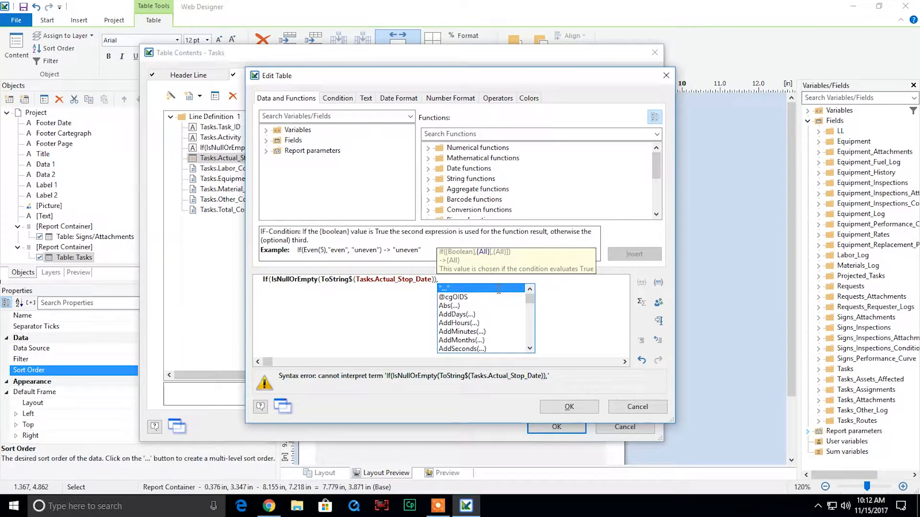
pyautogui.write('Tasks.Stat')
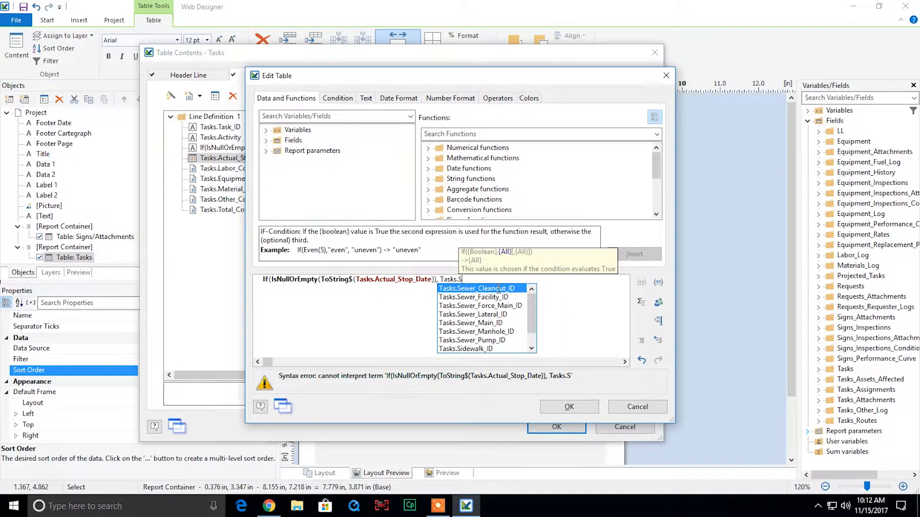
pyautogui.press('Down')
pyautogui.press('Down')
pyautogui.press('Down')
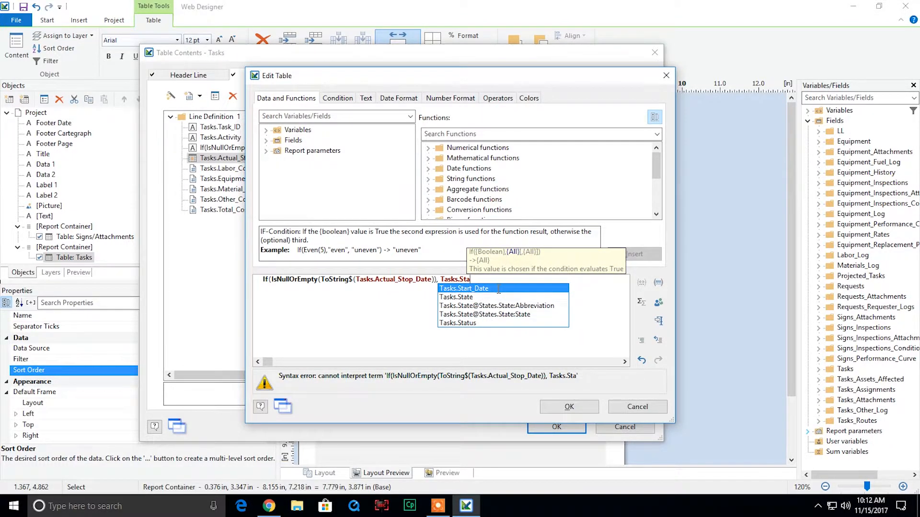
pyautogui.press('Return')
# - Add ToString$(Tasks.Actual_Stop_Date) as the value when the condition is false, close the If function, and apply the table contents
pyautogui.write(', T')
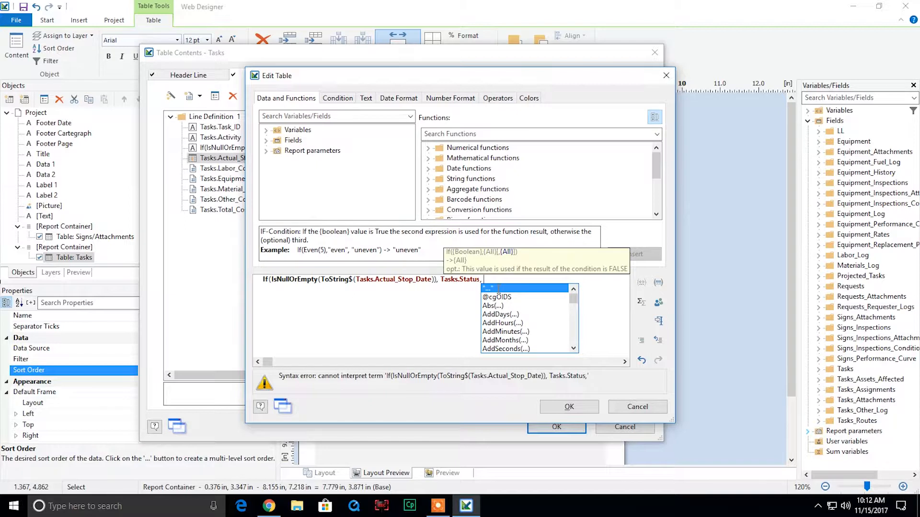
pyautogui.write('oString')
pyautogui.press('Return')
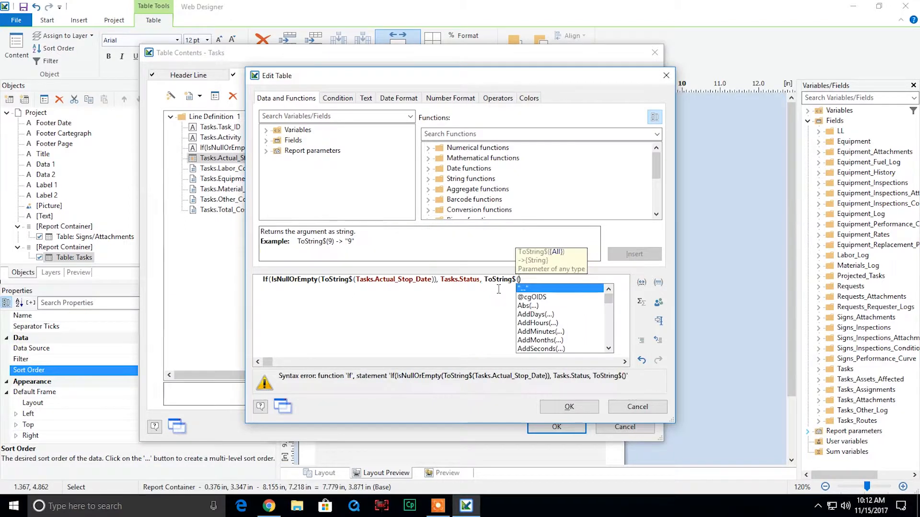
pyautogui.write('Tasks.Actual')
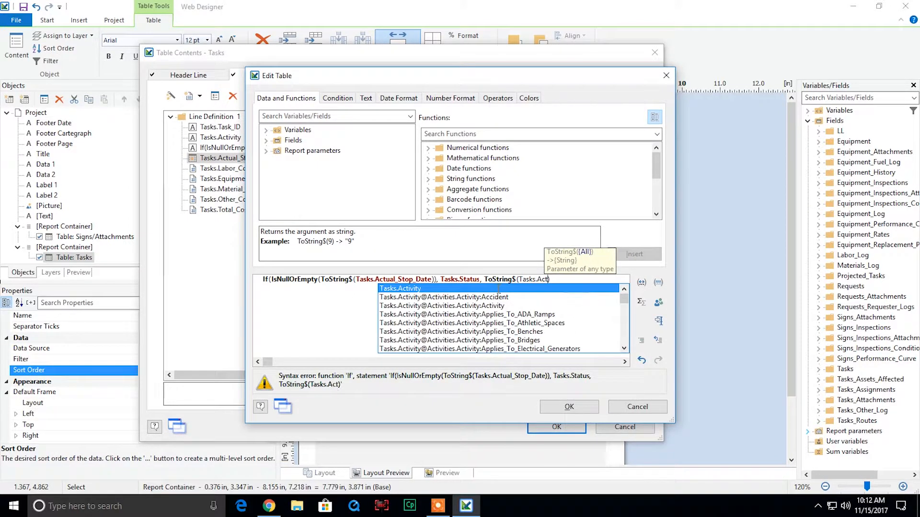
pyautogui.press('Down')
pyautogui.press('Return')
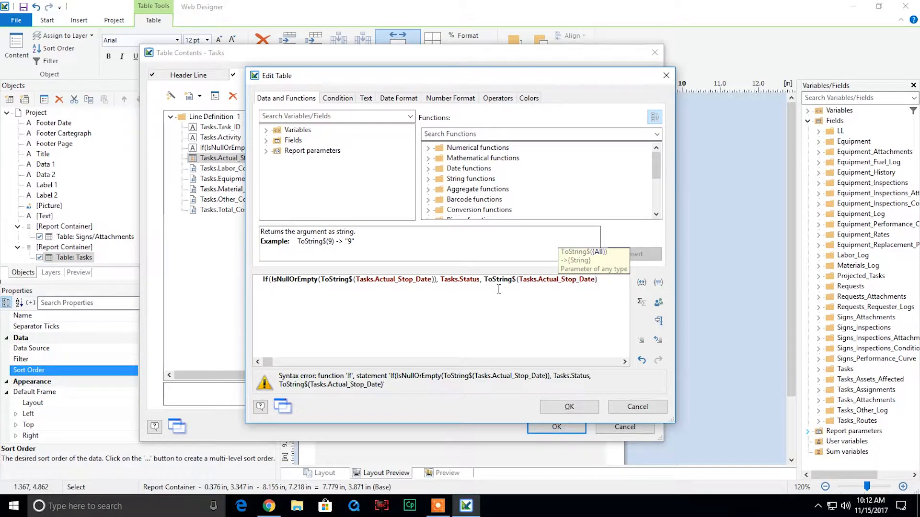
pyautogui.write(')')
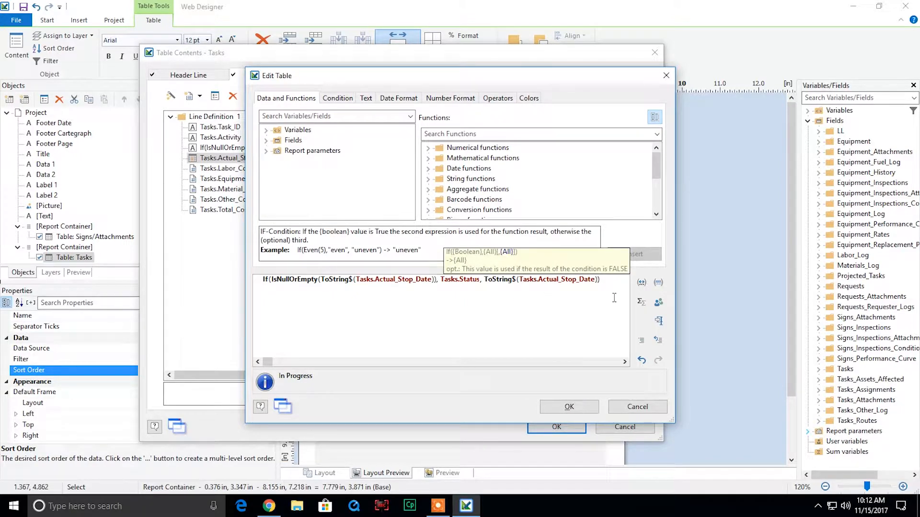
pyautogui.press('BackSpace')
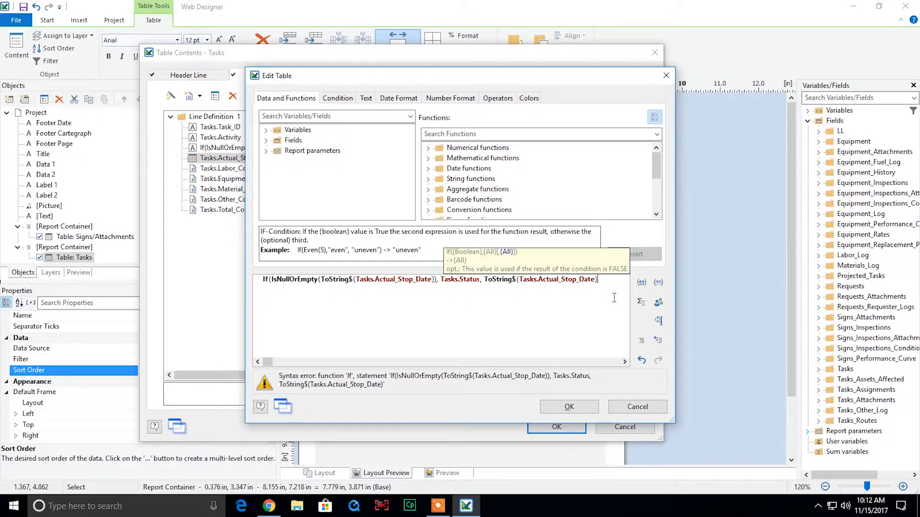
pyautogui.write(')')
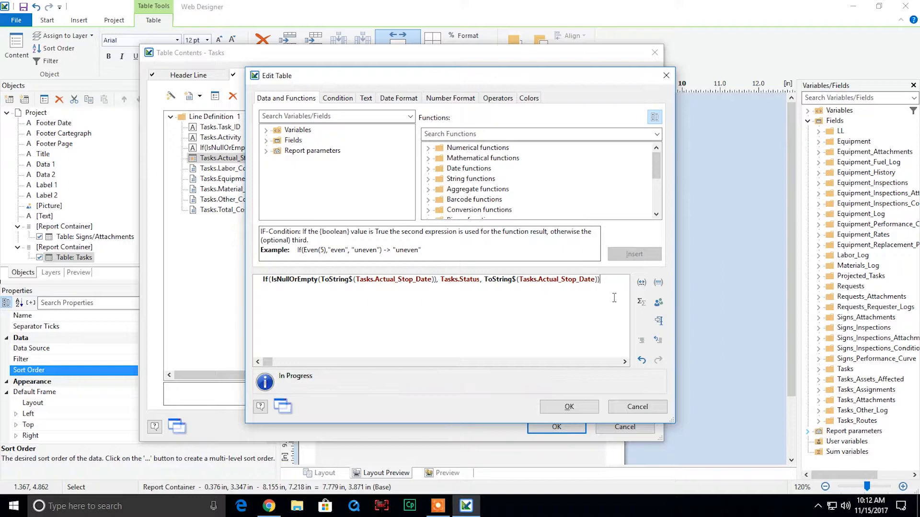
pyautogui.click(569, 408)
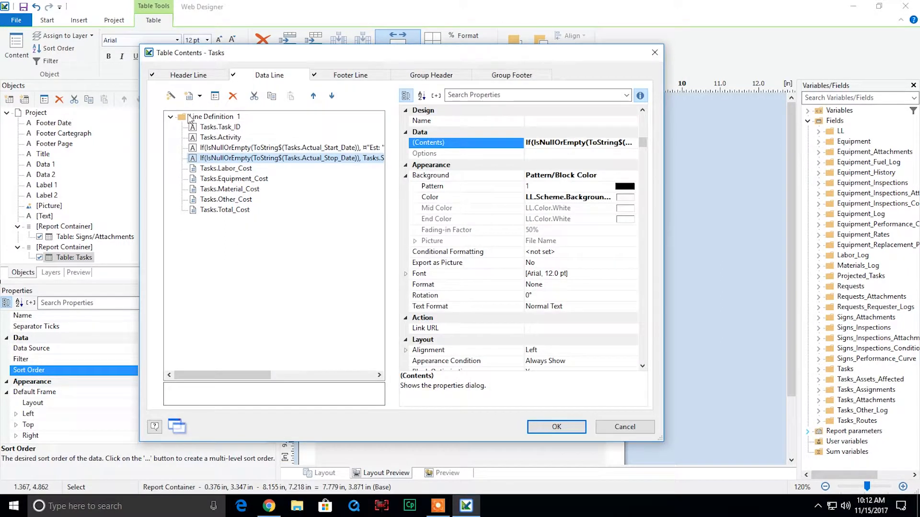
pyautogui.click(566, 427)
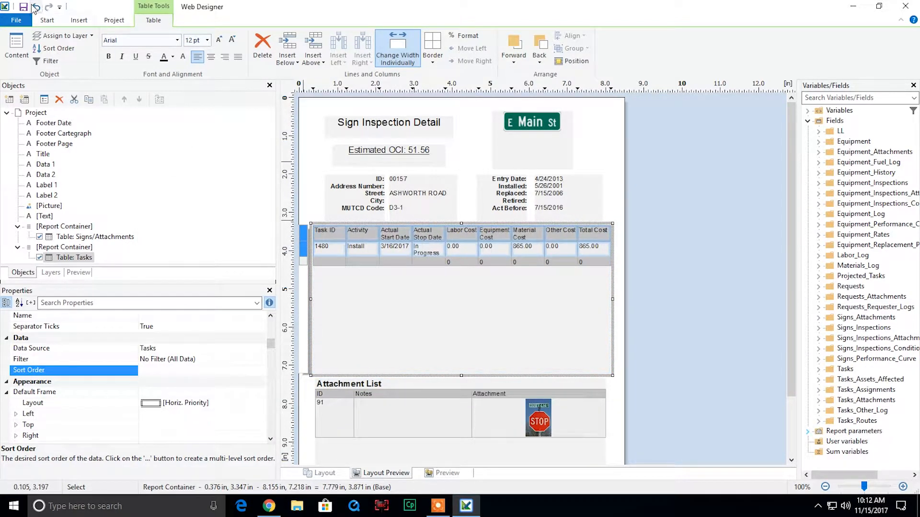
# - Refresh the custom report in the browser, check the Tasks table's date columns, and return to Web Designer
pyautogui.click(268, 506)
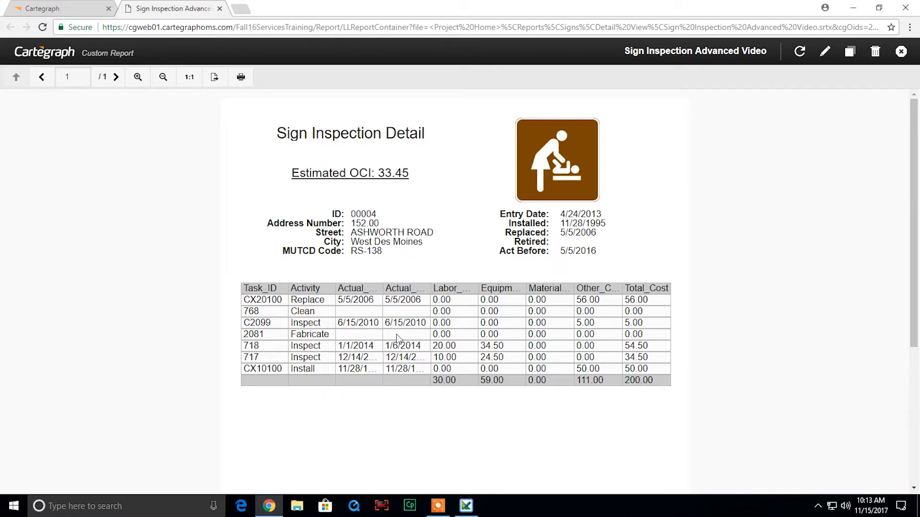
pyautogui.click(795, 62)
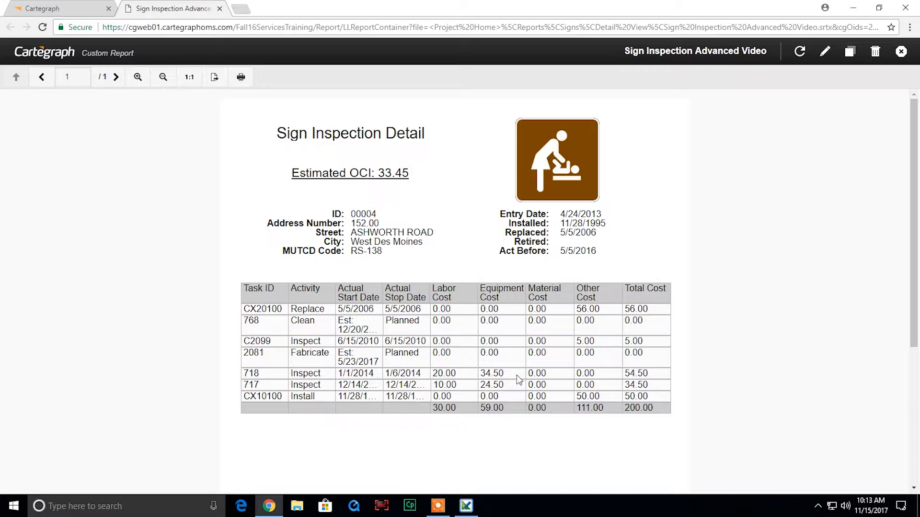
pyautogui.moveTo(478, 507)
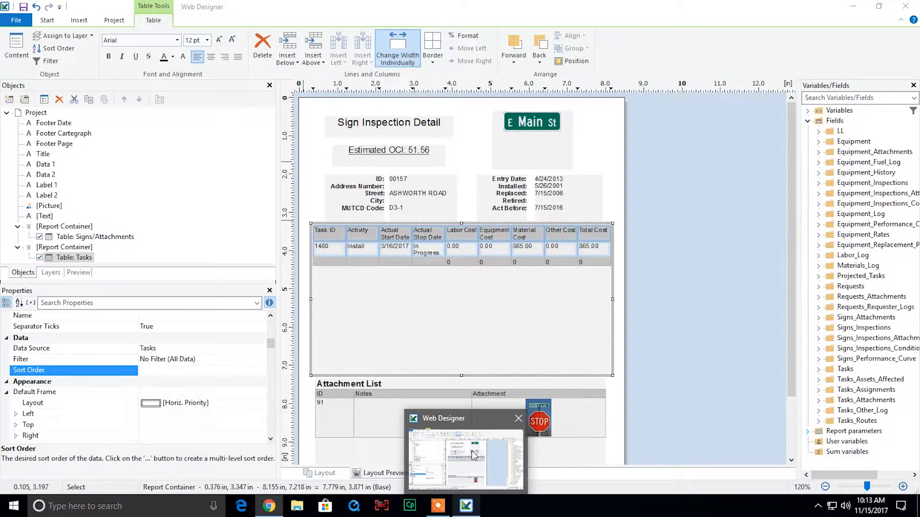
pyautogui.click(473, 455)
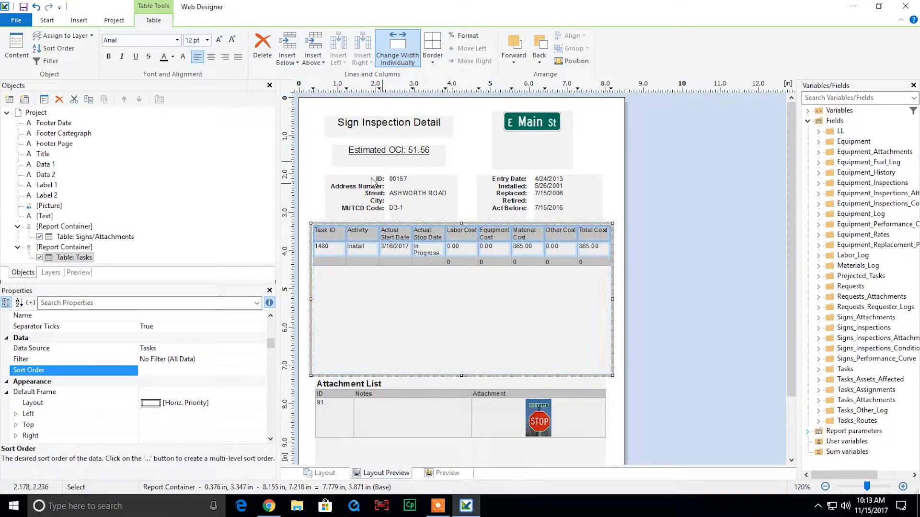
# - Adjust the Tasks table's column widths, widening both date columns and narrowing the Activity and cost columns
pyautogui.moveTo(345, 246); pyautogui.dragTo(408, 247)
pyautogui.moveTo(578, 245)
pyautogui.mouseDown()
pyautogui.moveTo(516, 244)
pyautogui.moveTo(529, 244)
pyautogui.mouseUp()
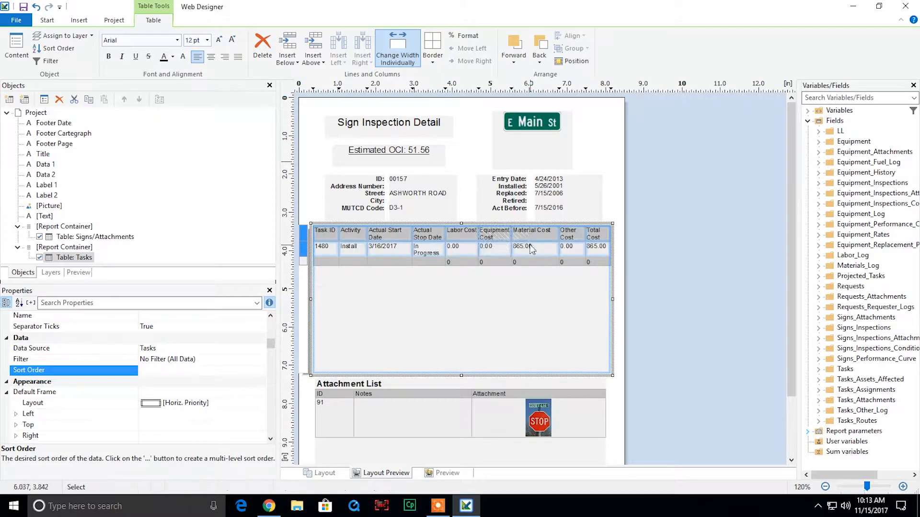
pyautogui.doubleClick(476, 245)
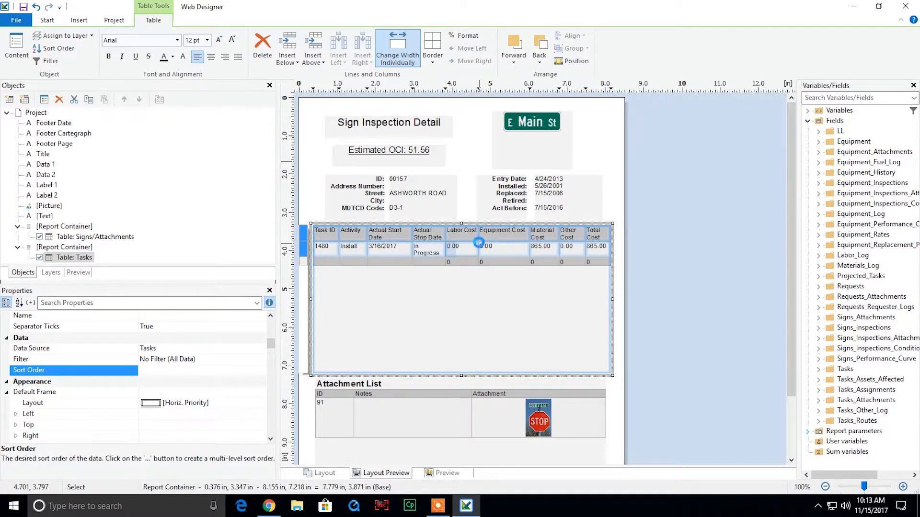
pyautogui.click(617, 411)
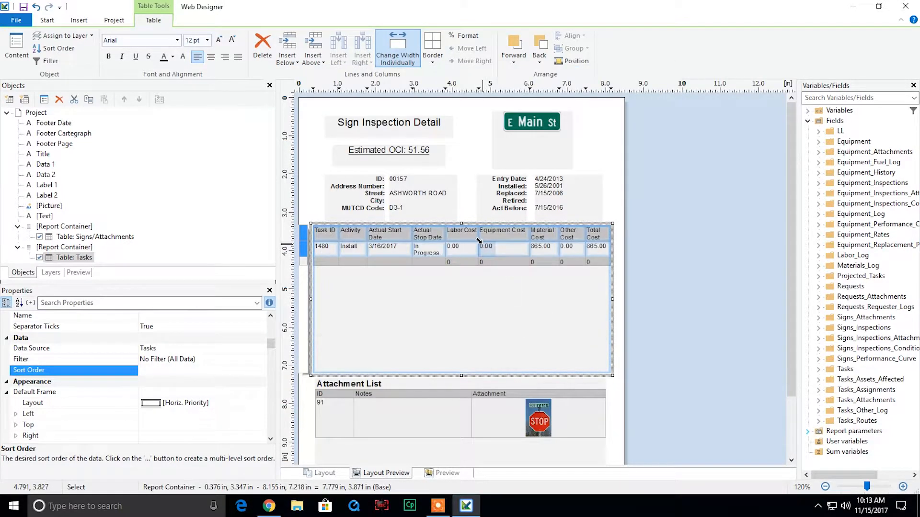
pyautogui.moveTo(494, 244); pyautogui.dragTo(420, 243)
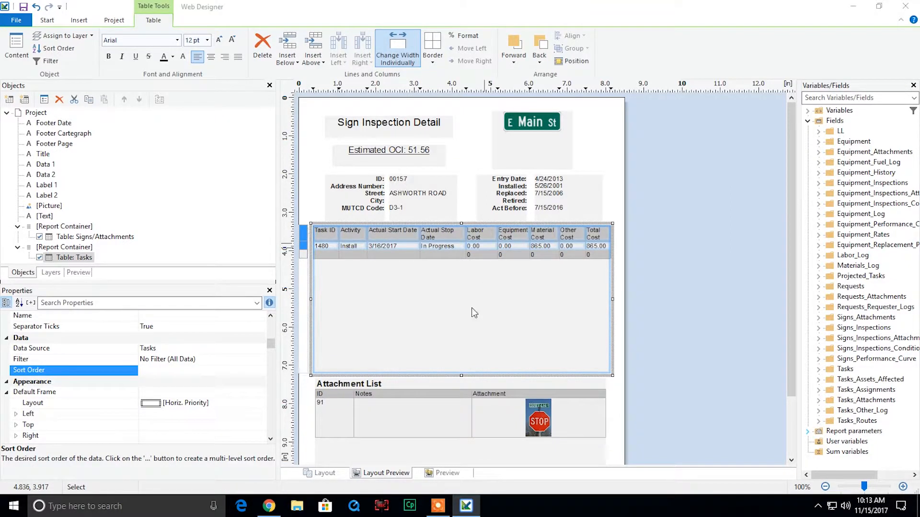
# - Apply the Currency format to the Labor, Equipment, Material, Other and Total Cost fields in the Tasks table's data line
pyautogui.doubleClick(472, 308)
pyautogui.keyDown('ctrl'); pyautogui.click(239, 180); pyautogui.keyUp('ctrl')
pyautogui.keyDown('ctrl'); pyautogui.click(242, 190); pyautogui.keyUp('ctrl')
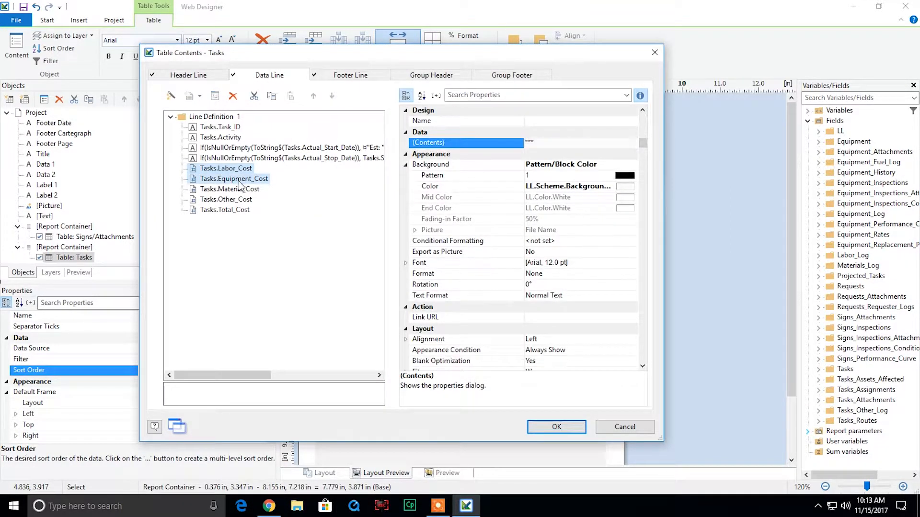
pyautogui.keyDown('ctrl'); pyautogui.click(241, 200); pyautogui.keyUp('ctrl')
pyautogui.keyDown('ctrl'); pyautogui.click(240, 210); pyautogui.keyUp('ctrl')
pyautogui.click(589, 275)
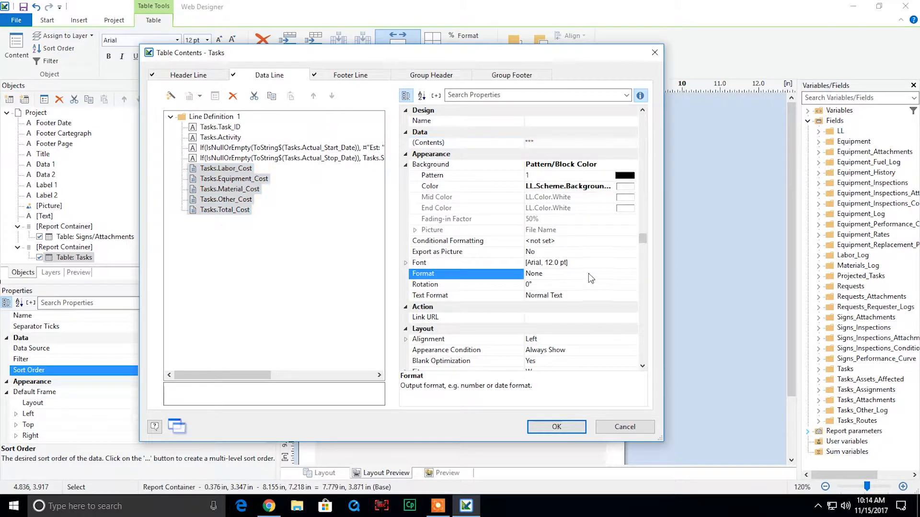
pyautogui.click(631, 275)
pyautogui.click(264, 150)
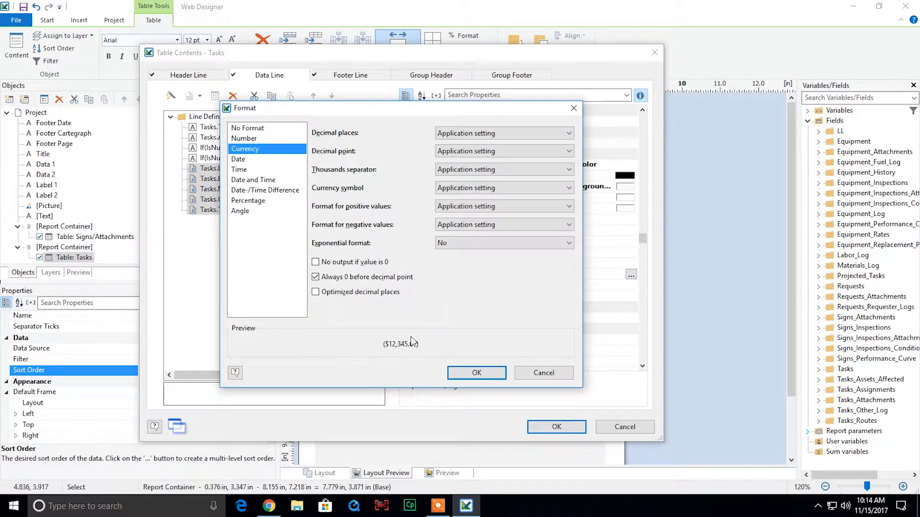
pyautogui.click(476, 373)
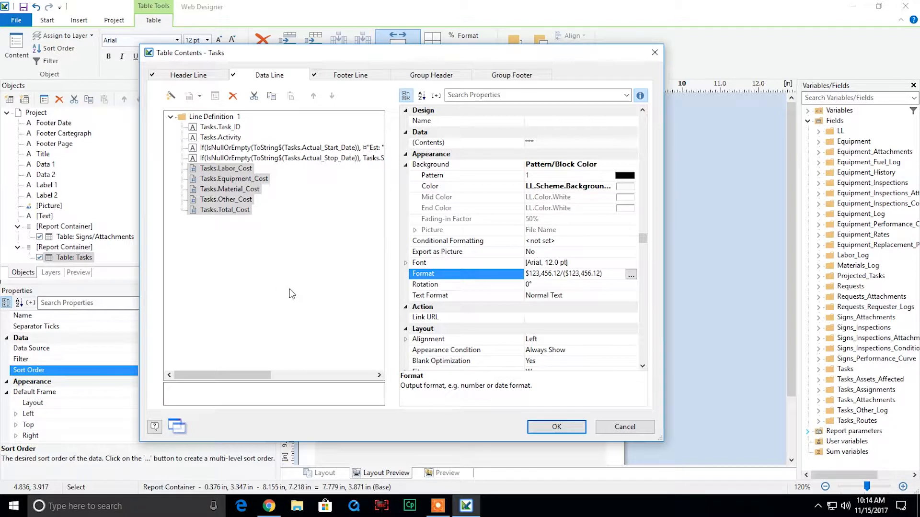
# - Delete all fields from the Tasks table's footer line and apply the table contents
pyautogui.click(351, 77)
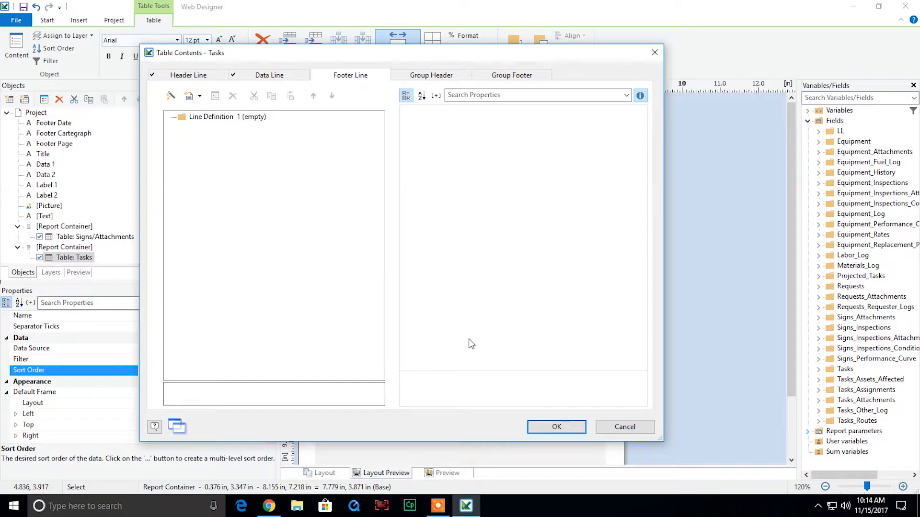
pyautogui.click(556, 426)
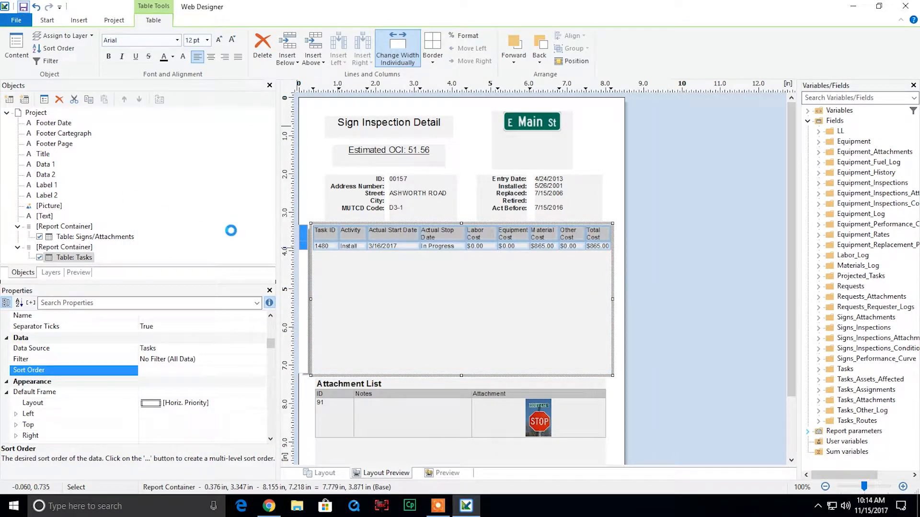
pyautogui.click(201, 234)
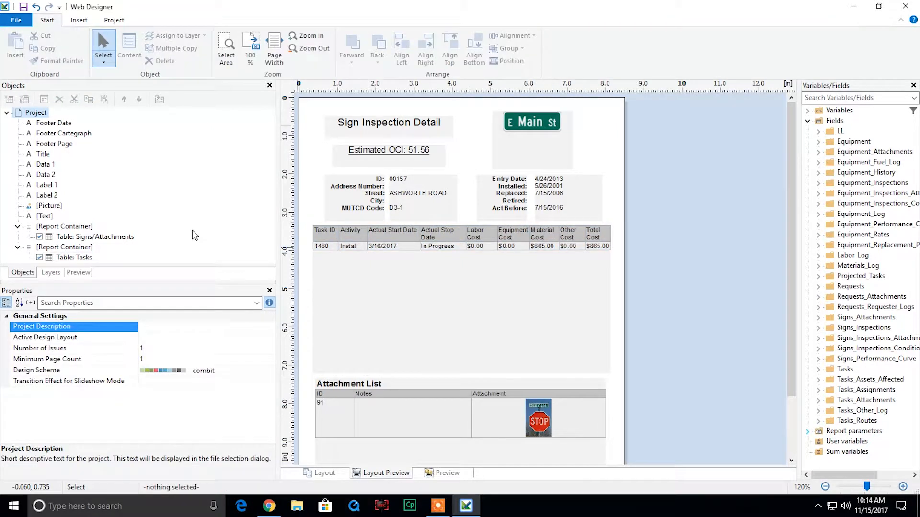
# - Append a table sub-element to the Tasks table with Signs/Inspections as its source table
pyautogui.click(87, 258)
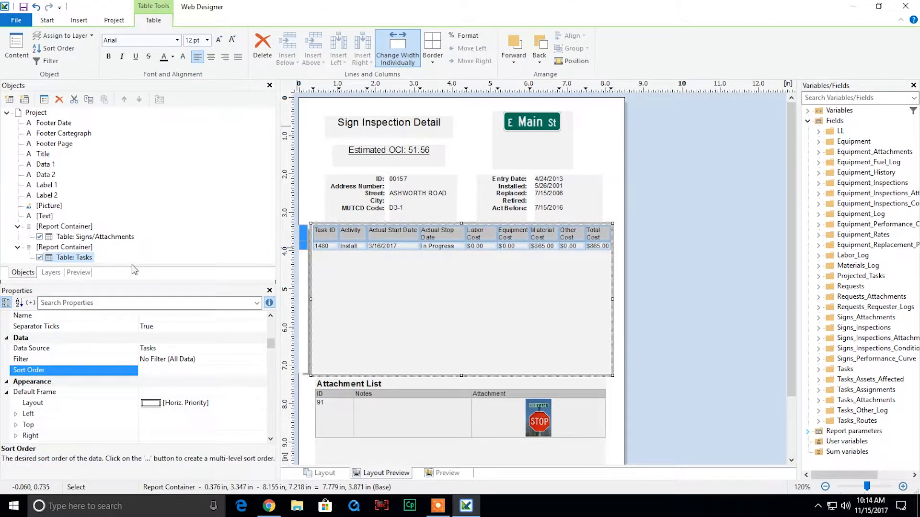
pyautogui.rightClick(76, 259)
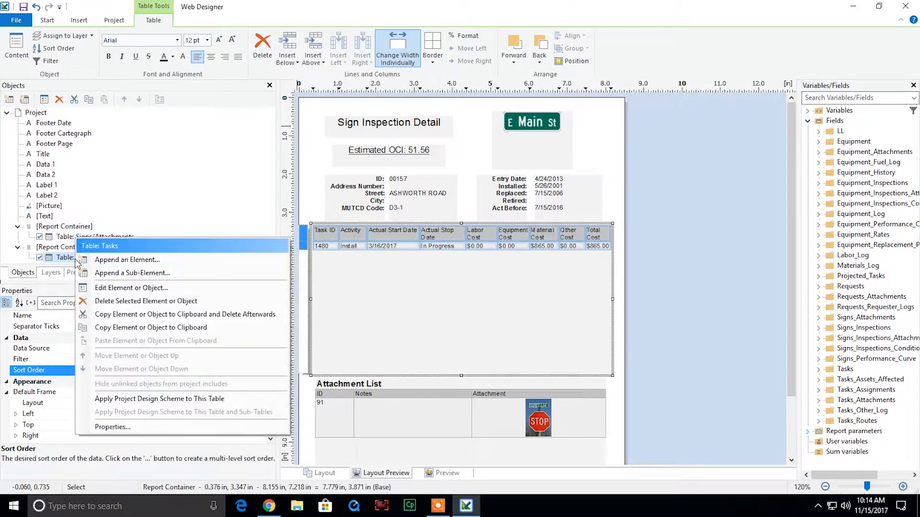
pyautogui.click(105, 272)
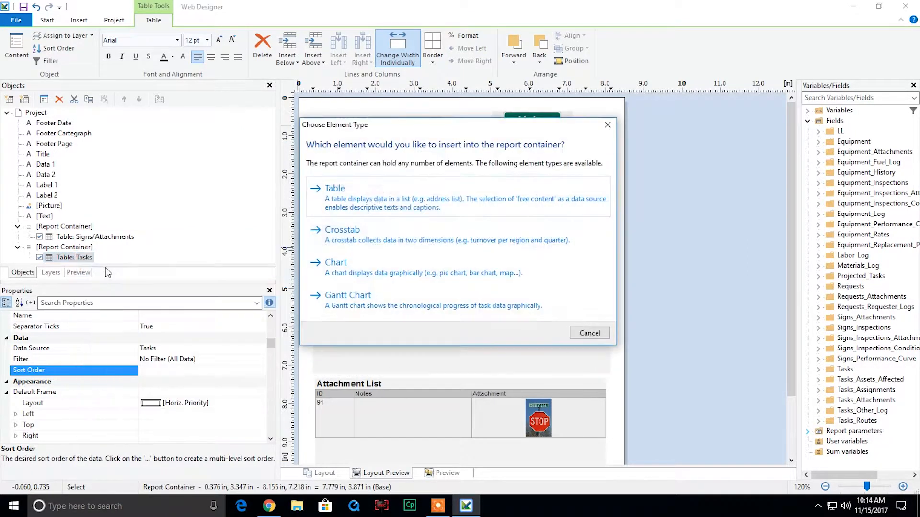
pyautogui.click(402, 206)
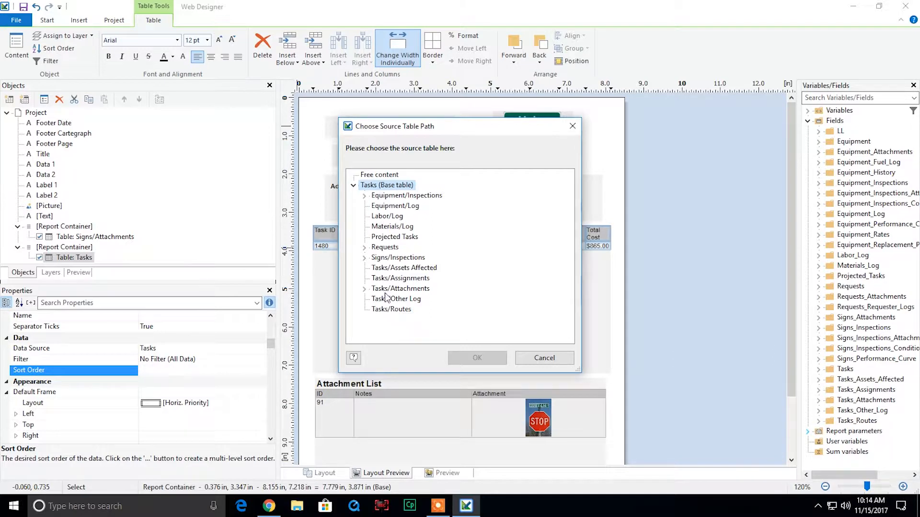
pyautogui.click(394, 259)
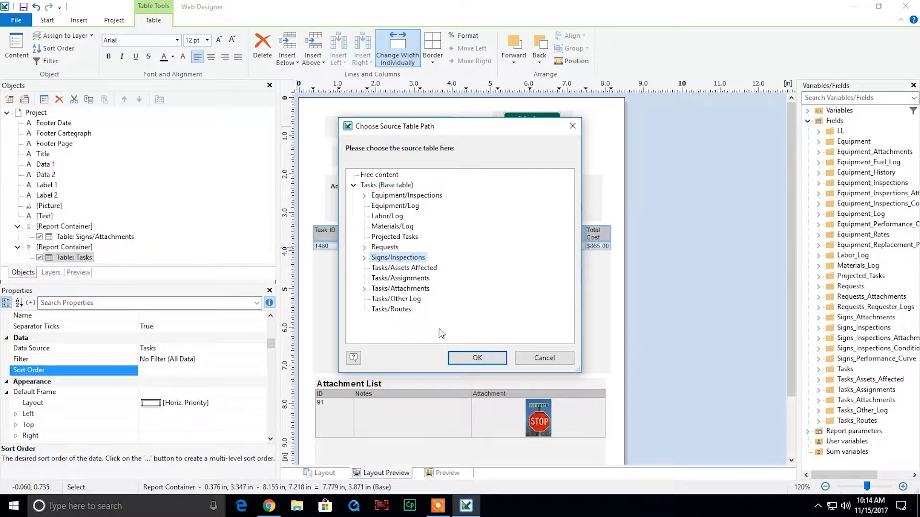
pyautogui.click(476, 360)
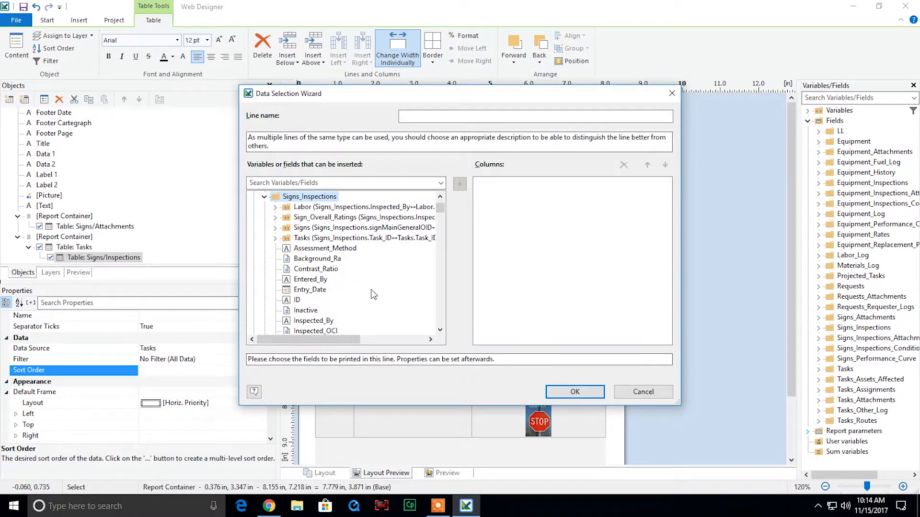
# - Add Signs_Inspections.Inspection_Date and the inspector's Full_Name from the linked Labor table as columns of the inspections sub-table
pyautogui.scroll(-5, 381, 298)
pyautogui.scroll(1, 380, 299)
pyautogui.scroll(2, 316, 309)
pyautogui.doubleClick(329, 292)
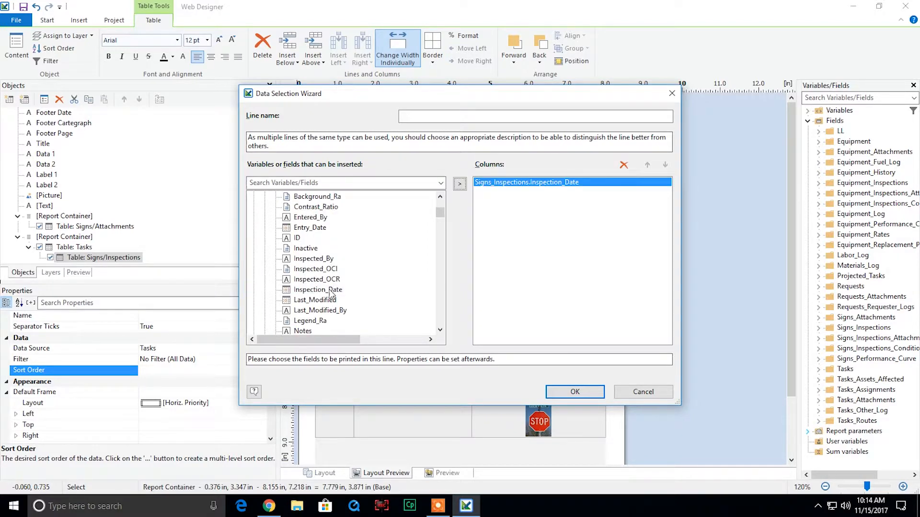
pyautogui.scroll(2, 331, 293)
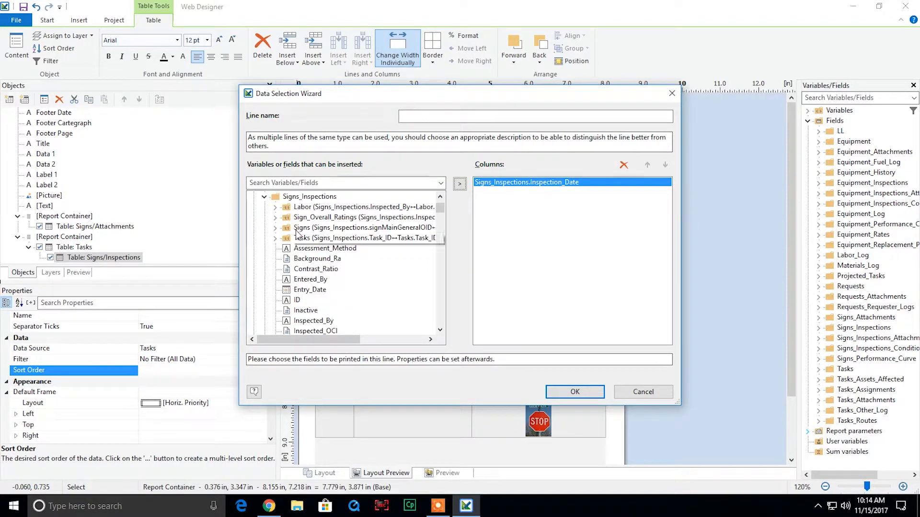
pyautogui.click(276, 211)
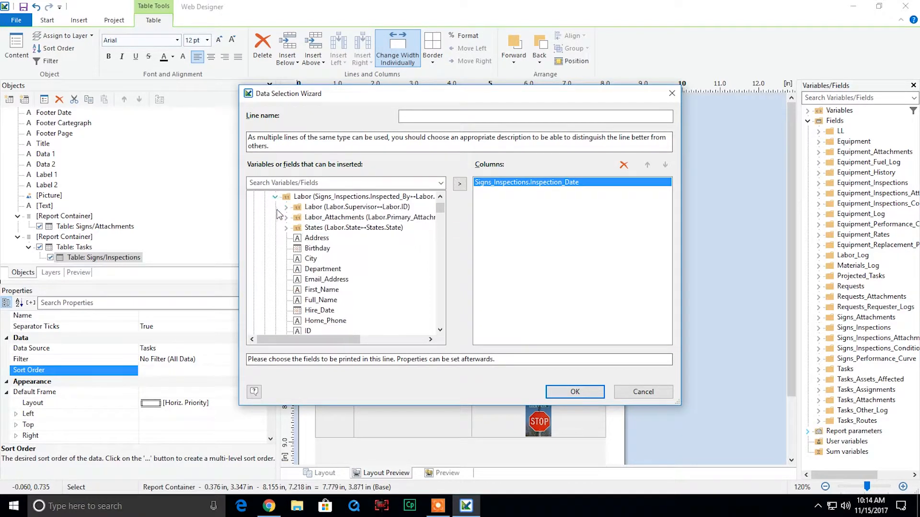
pyautogui.doubleClick(324, 301)
pyautogui.click(275, 197)
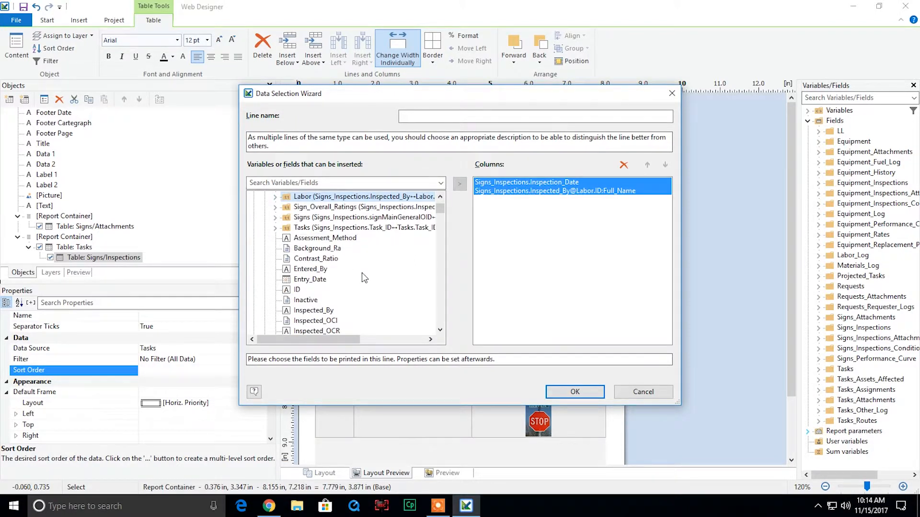
# - Add the Inspected_OCI and Inspected_OCR fields as further columns and create the inspections sub-table
pyautogui.scroll(-2, 365, 273)
pyautogui.doubleClick(317, 259)
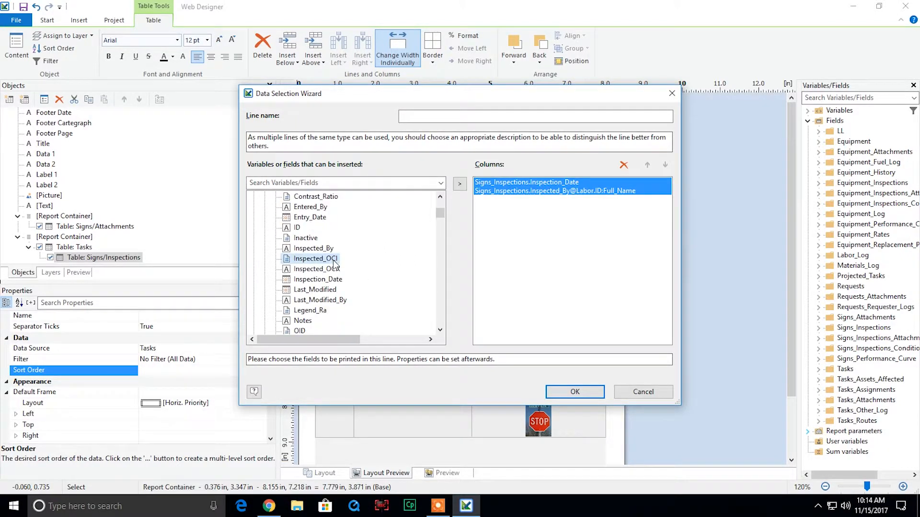
pyautogui.doubleClick(334, 270)
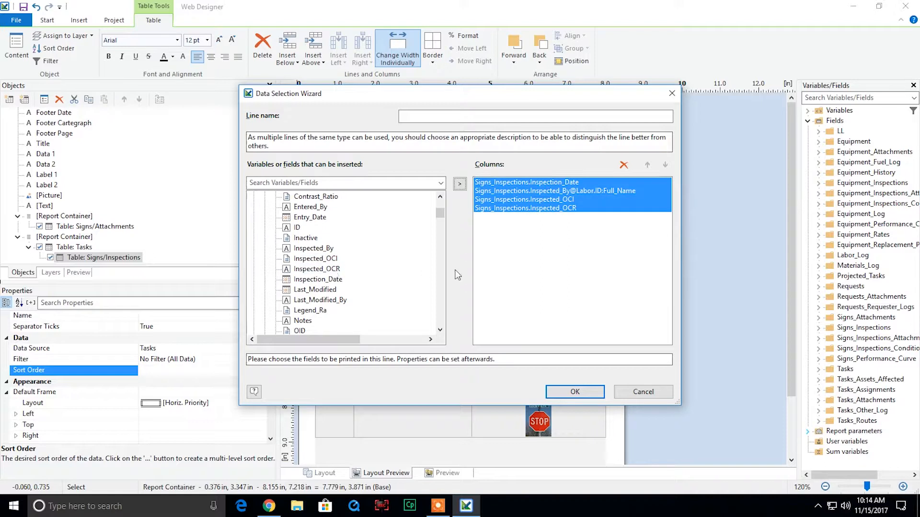
pyautogui.click(560, 392)
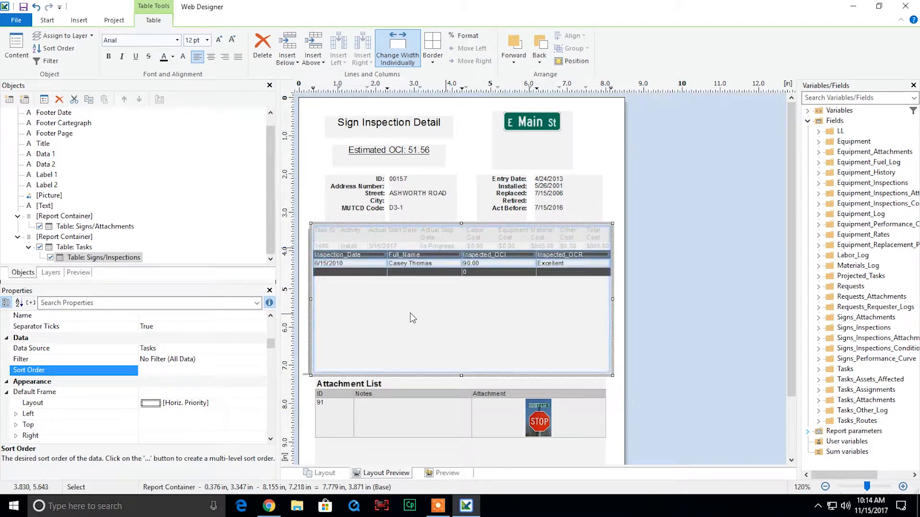
# - Set the sort order of the Tasks table to Activity [+]
pyautogui.click(74, 247)
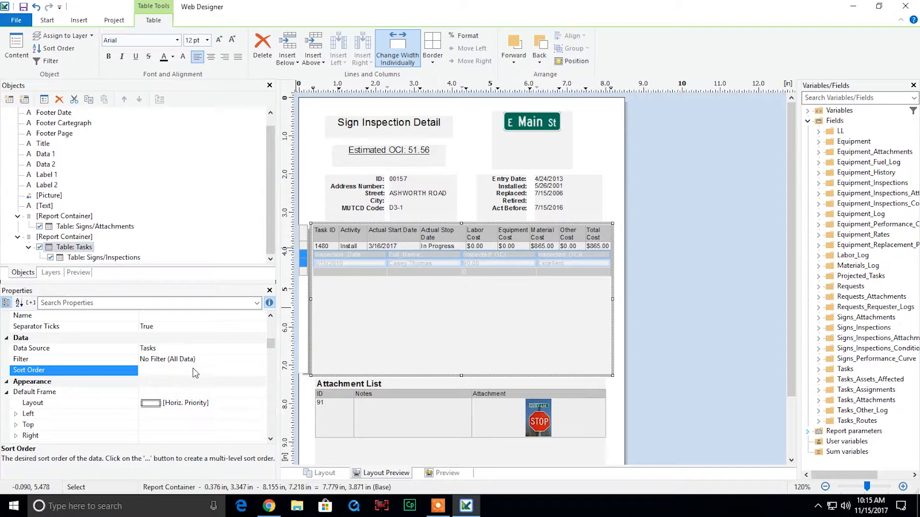
pyautogui.click(261, 367)
pyautogui.scroll(-13, 355, 240)
pyautogui.scroll(8, 369, 288)
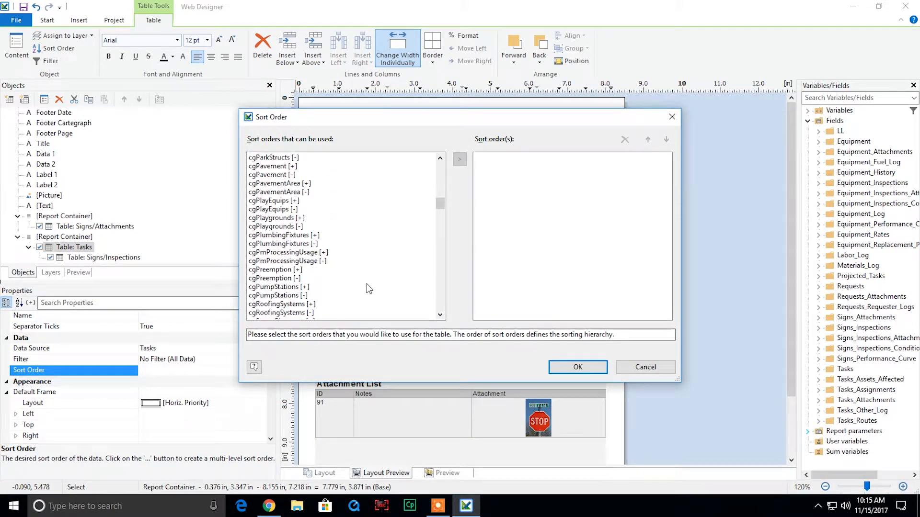
pyautogui.scroll(6, 294, 182)
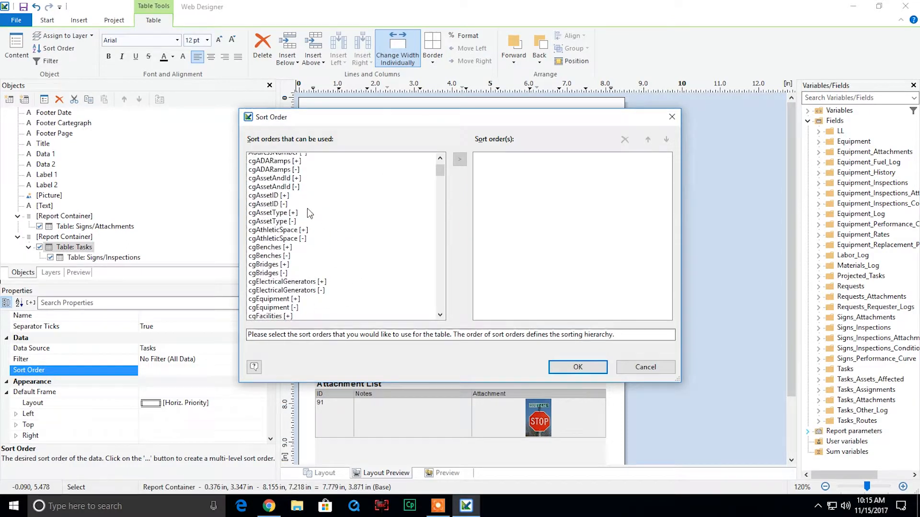
pyautogui.click(277, 158)
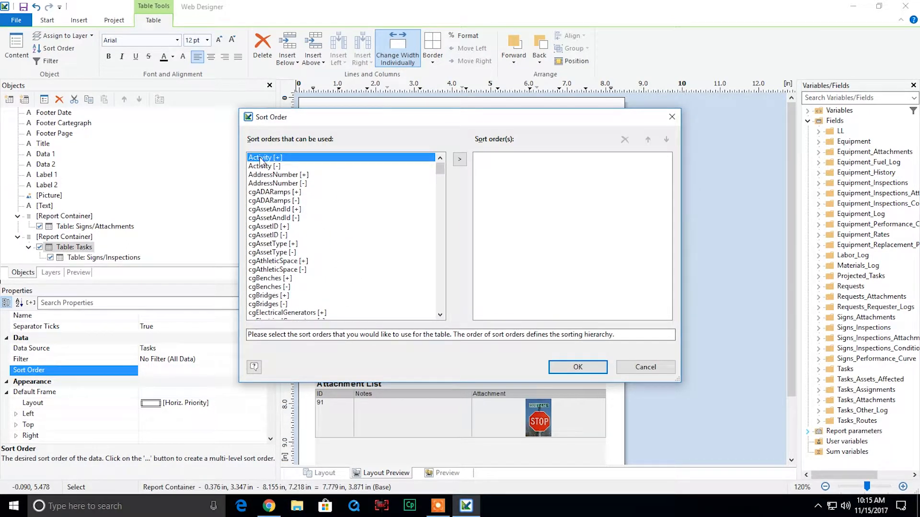
pyautogui.doubleClick(262, 161)
pyautogui.click(577, 367)
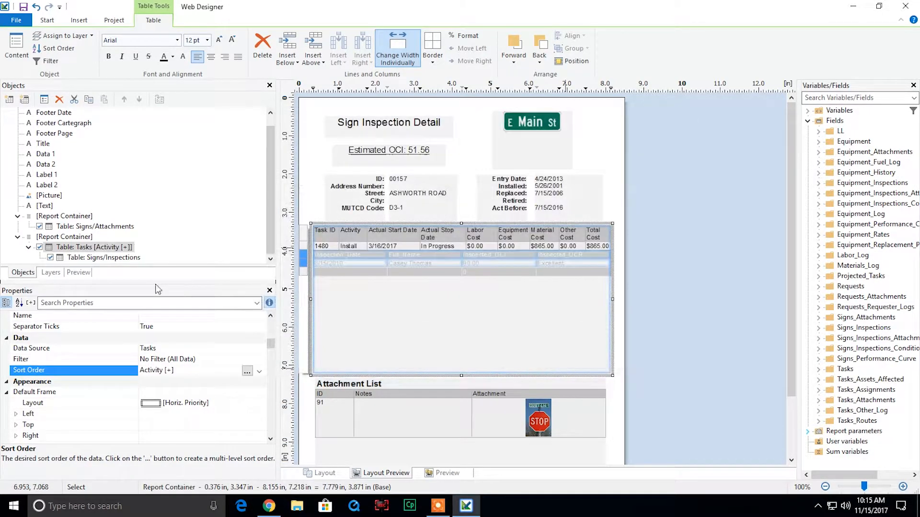
# - Save the report design, refresh the custom report in the browser, and check the inspection rows under the tasks on its first two pages
pyautogui.click(119, 259)
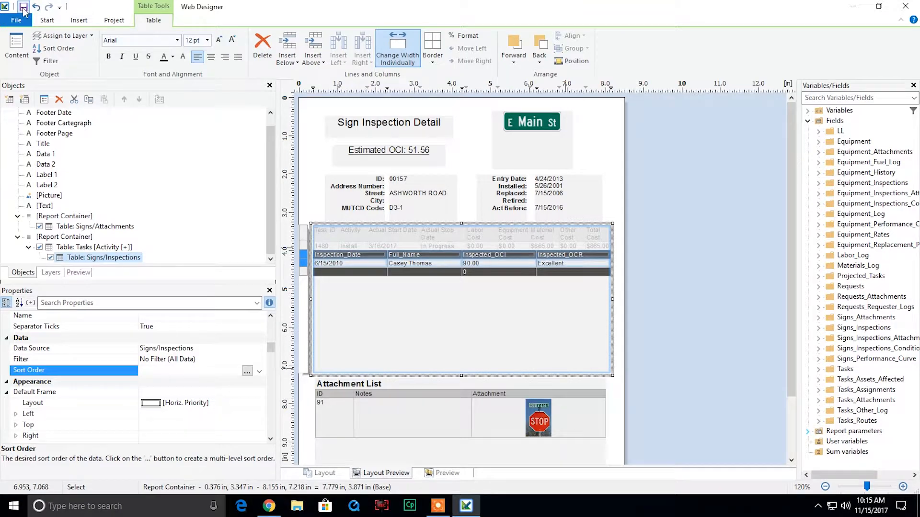
pyautogui.click(269, 507)
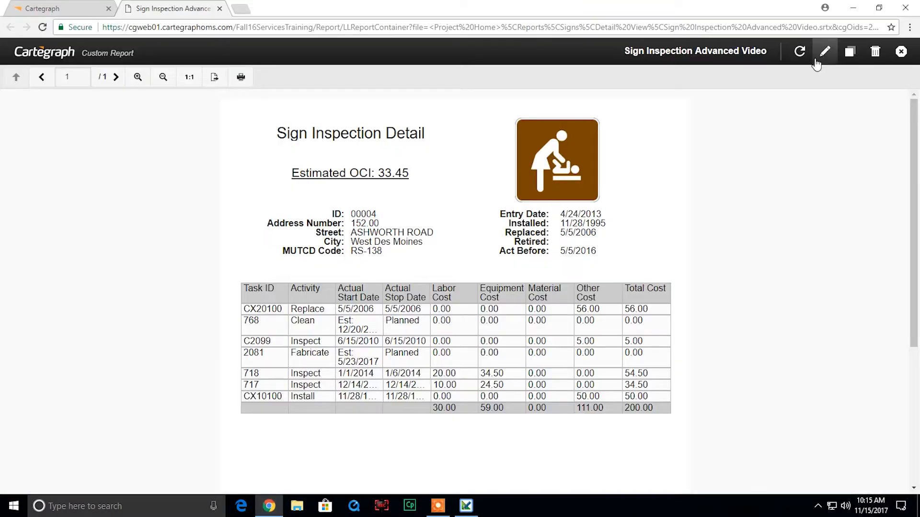
pyautogui.click(799, 52)
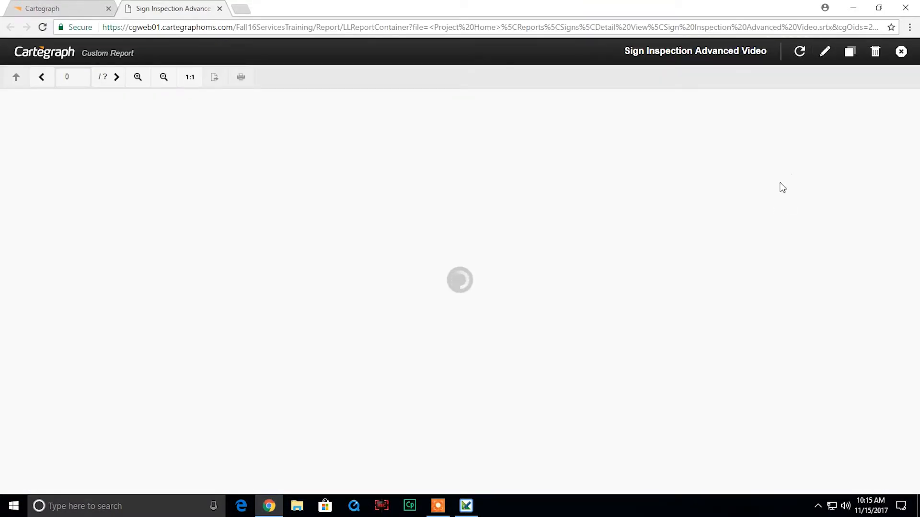
pyautogui.scroll(-5, 769, 273)
pyautogui.scroll(3, 769, 273)
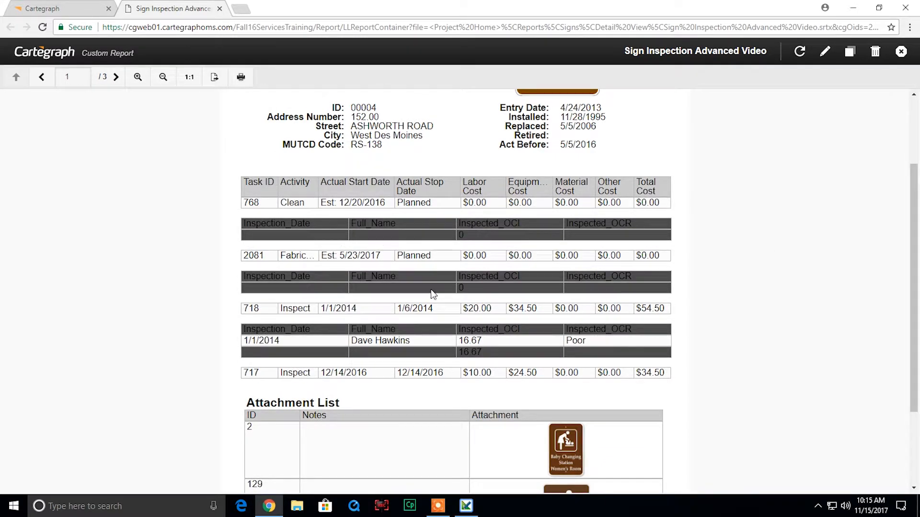
pyautogui.click(115, 79)
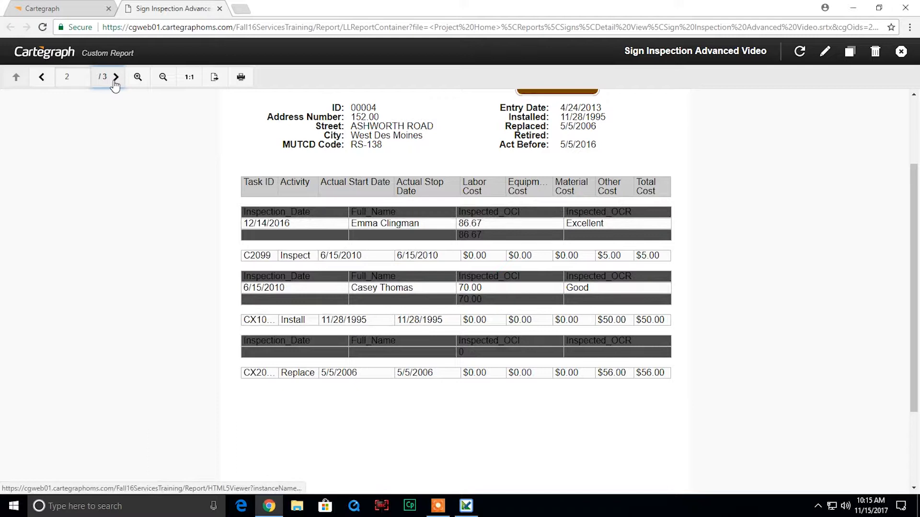
pyautogui.click(41, 77)
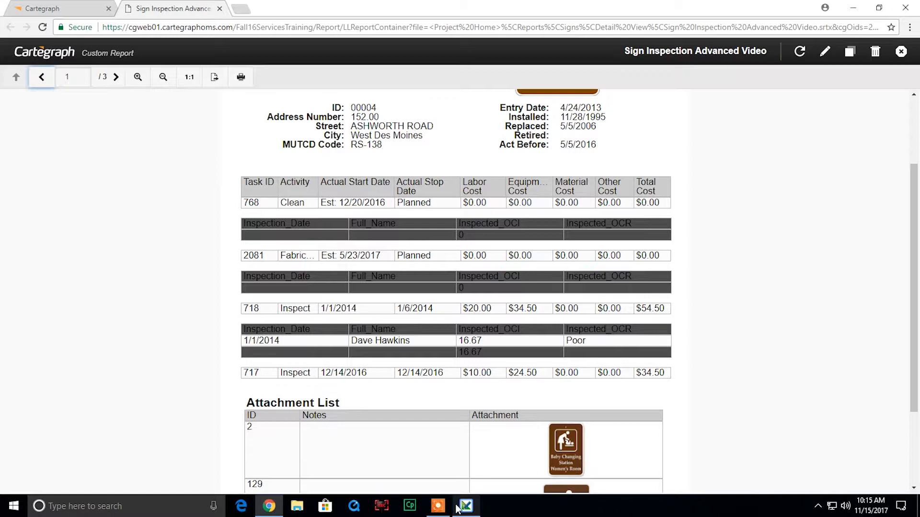
# - Switch to the Web Designer and check the header line definition of the Tasks table
pyautogui.moveTo(463, 509)
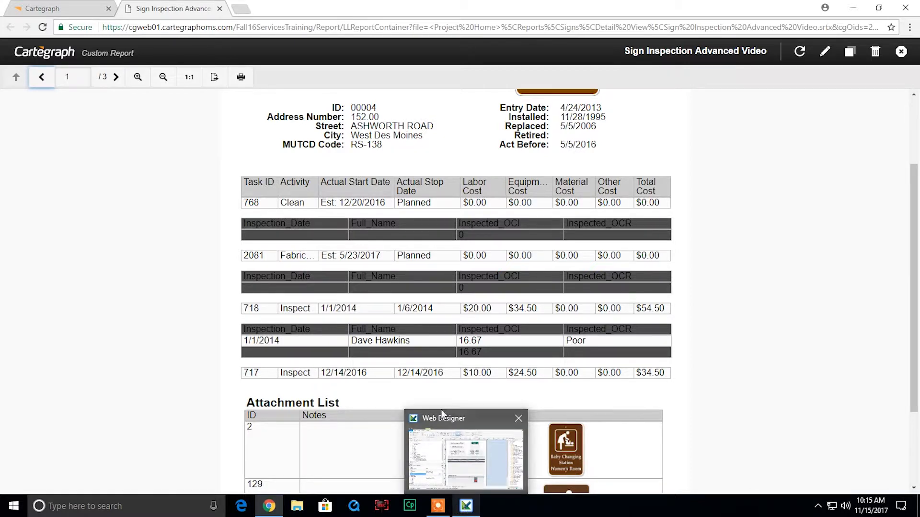
pyautogui.click(466, 506)
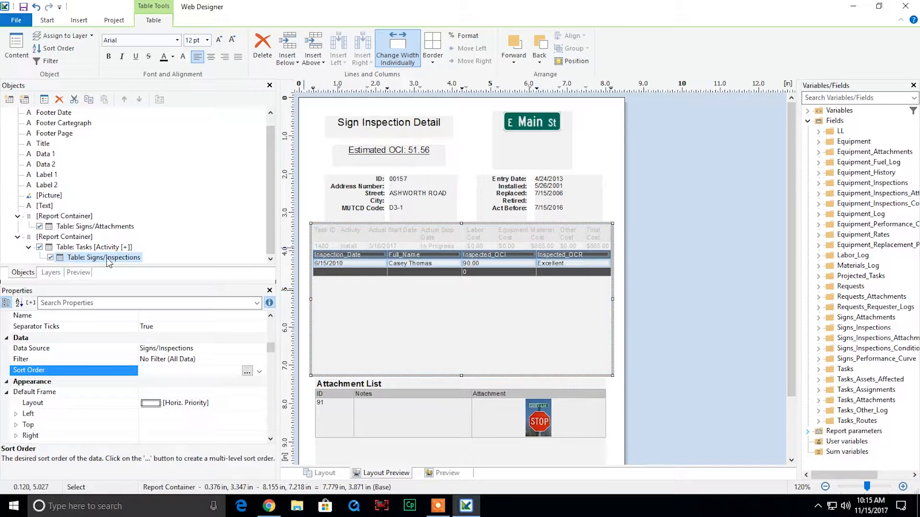
pyautogui.doubleClick(96, 247)
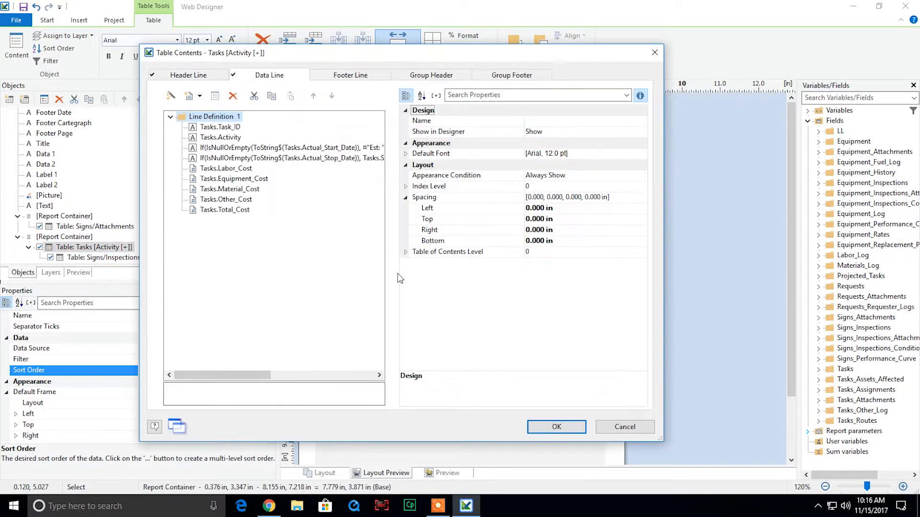
pyautogui.click(190, 75)
pyautogui.click(556, 427)
# - In the Signs/Inspections table's header line, rename the first two column headings to "Inspection Date" and "Full Name"
pyautogui.click(125, 257)
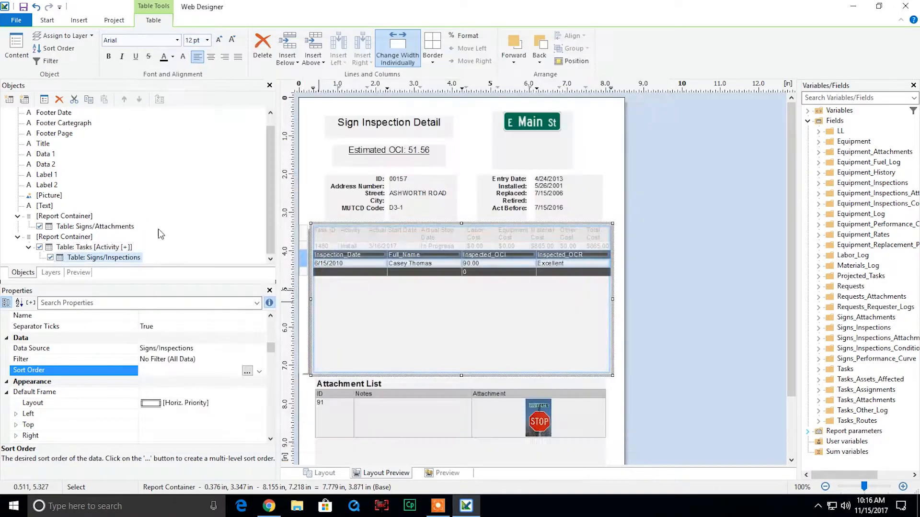
pyautogui.doubleClick(126, 257)
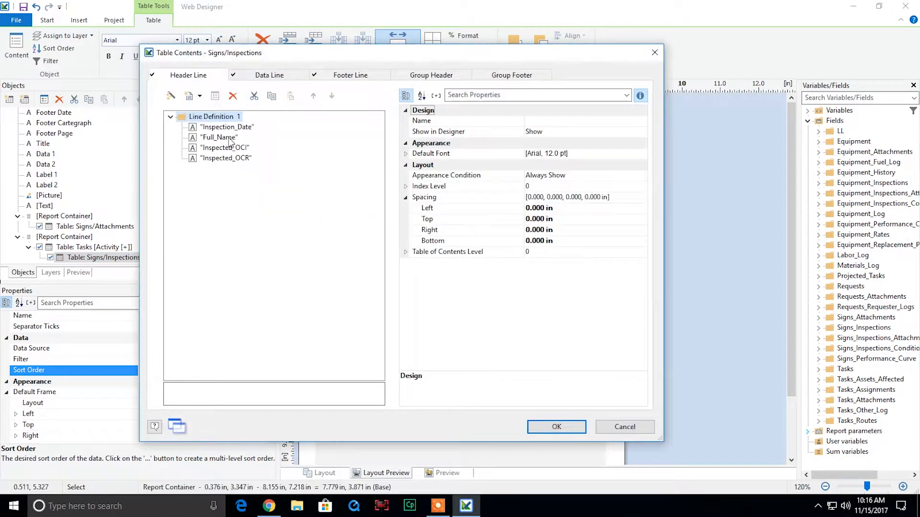
pyautogui.click(565, 134)
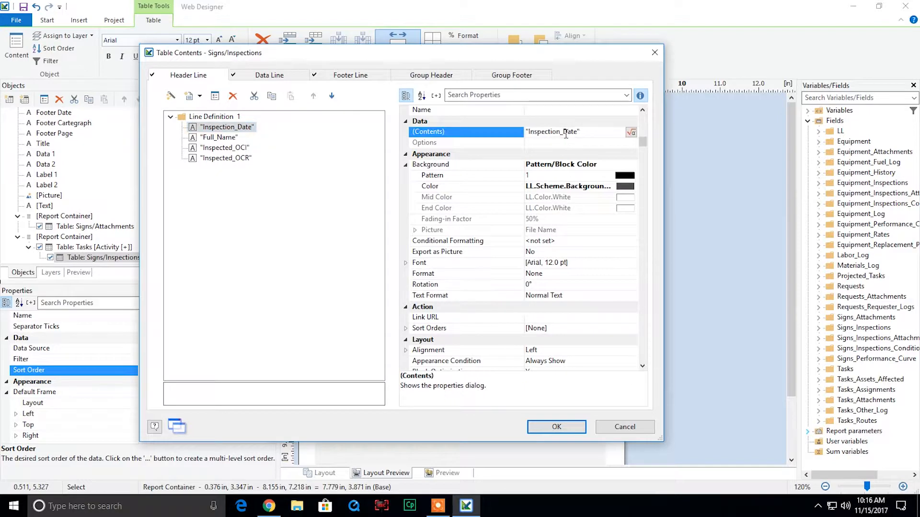
pyautogui.press('BackSpace')
pyautogui.click(226, 139)
pyautogui.click(546, 131)
pyautogui.press('BackSpace')
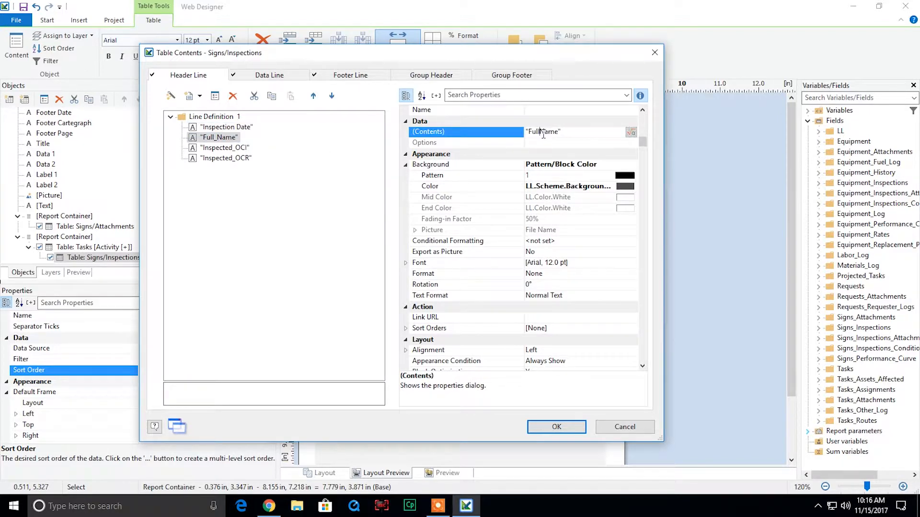
# - Rename the remaining two inspection column headings to "Inspected OCI" and "Inspected OCR"
pyautogui.click(247, 148)
pyautogui.click(566, 131)
pyautogui.press('BackSpace')
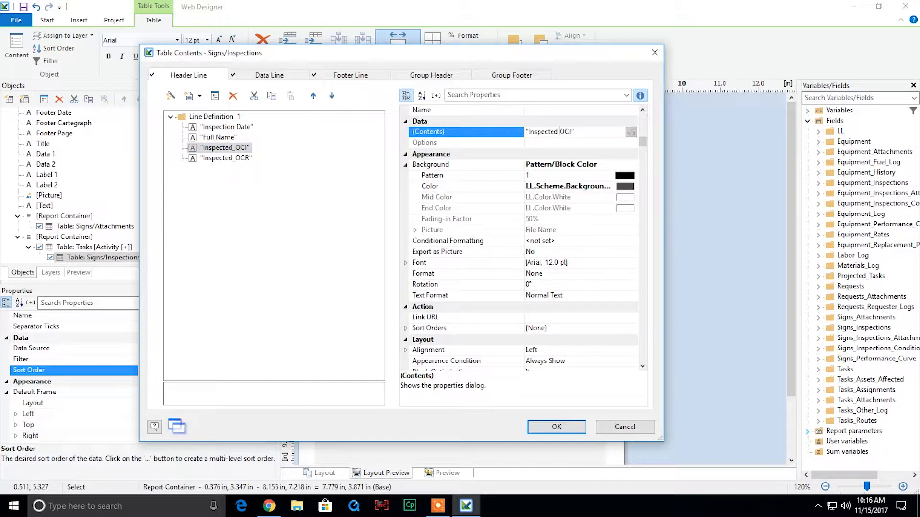
pyautogui.click(232, 159)
pyautogui.click(559, 131)
pyautogui.press('BackSpace')
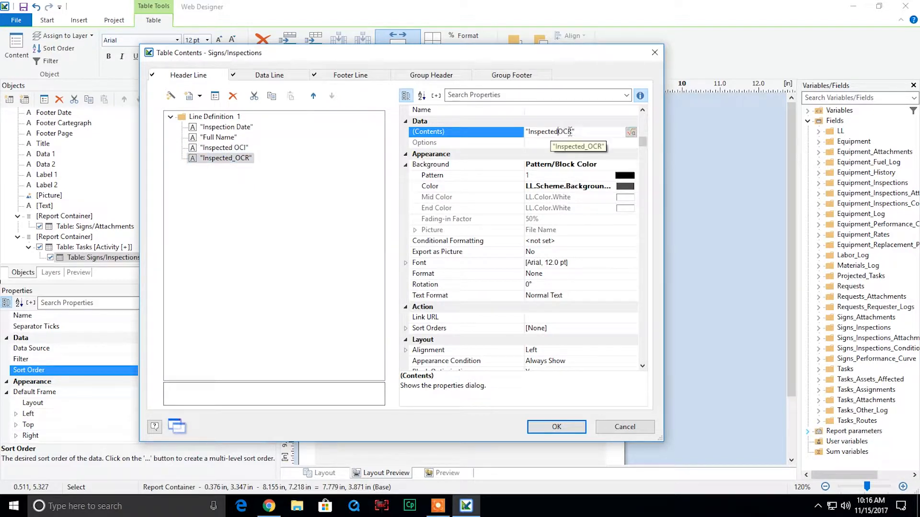
pyautogui.press('Return')
# - Delete the inspections table's footer line definition and set the background color of all four header cells to LL.Color.Gainsboro
pyautogui.click(351, 76)
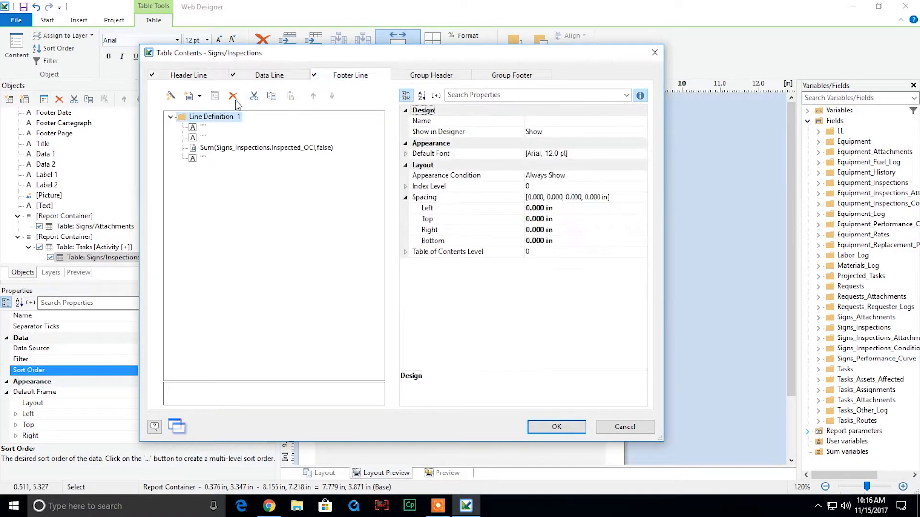
pyautogui.click(188, 76)
pyautogui.click(219, 127)
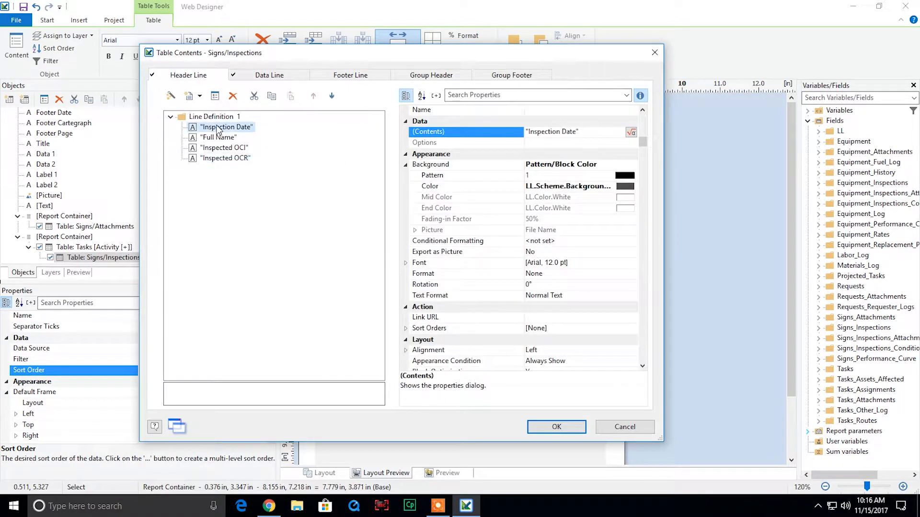
pyautogui.keyDown('shift'); pyautogui.click(233, 159); pyautogui.keyUp('shift')
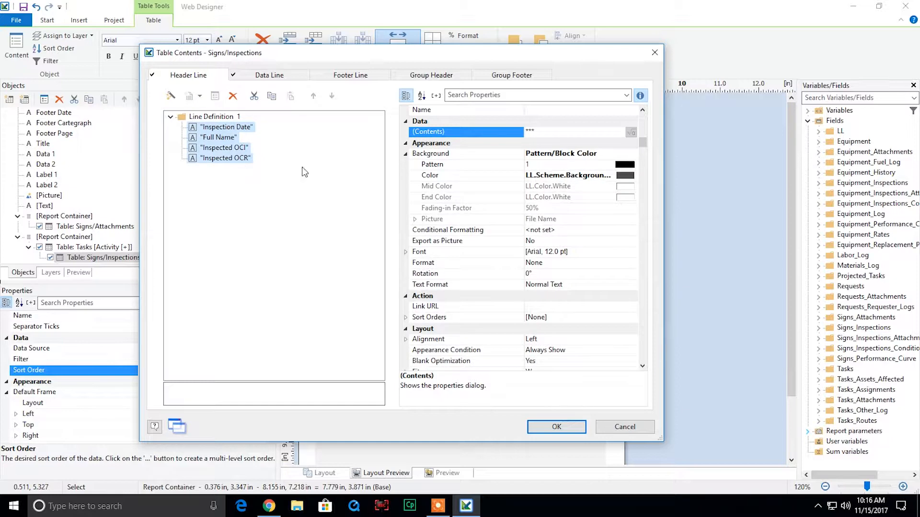
pyautogui.click(608, 180)
pyautogui.click(631, 176)
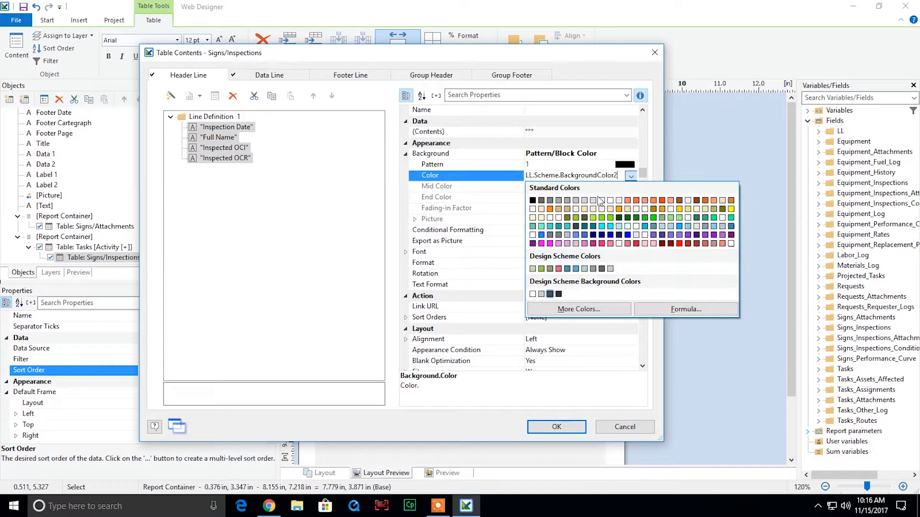
pyautogui.click(593, 201)
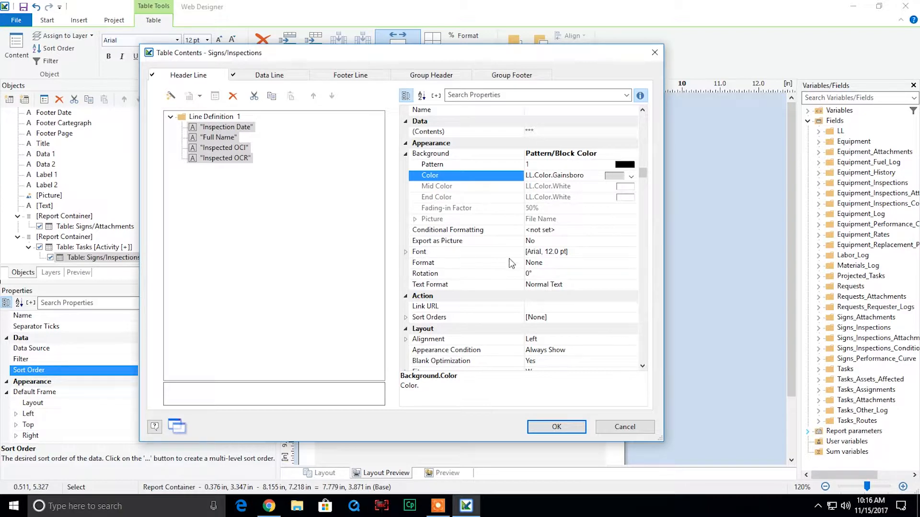
# - Set the inspections header line's top spacing to 0.08 in and open the formula editor for its appearance condition
pyautogui.click(217, 116)
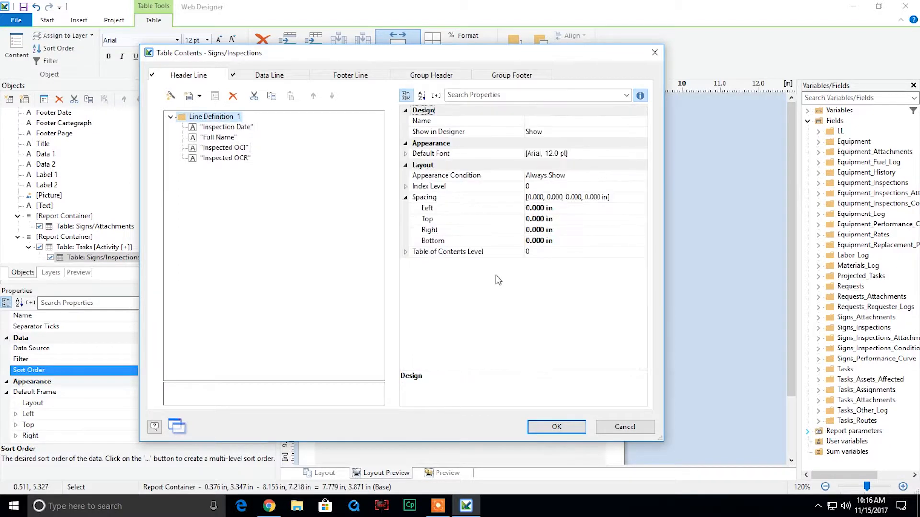
pyautogui.click(531, 220)
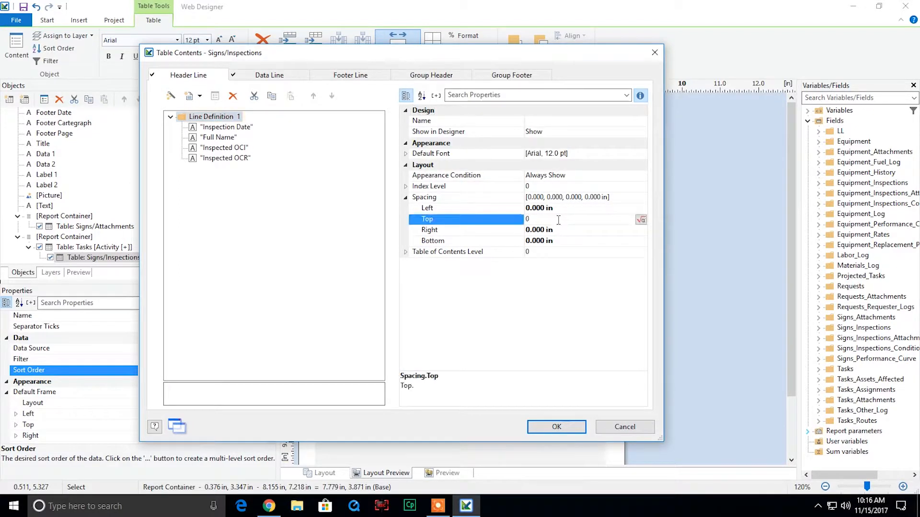
pyautogui.write('.08')
pyautogui.click(597, 177)
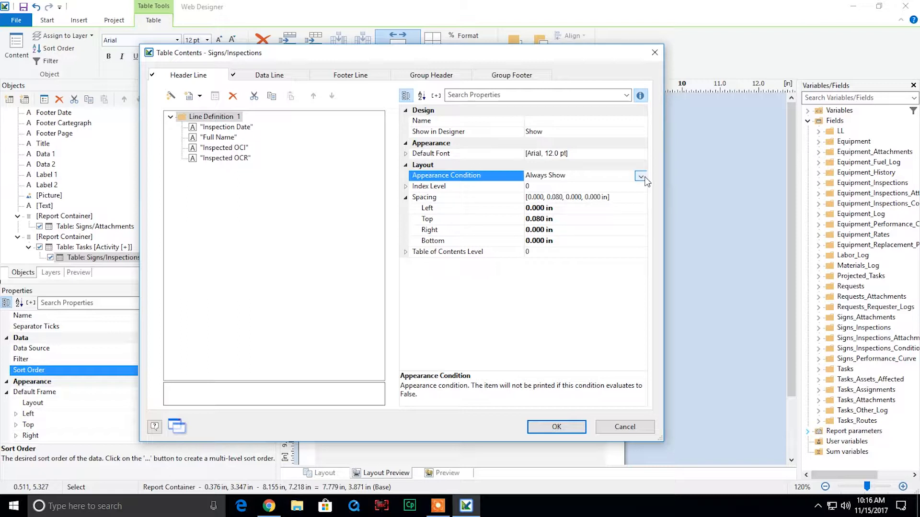
pyautogui.click(641, 176)
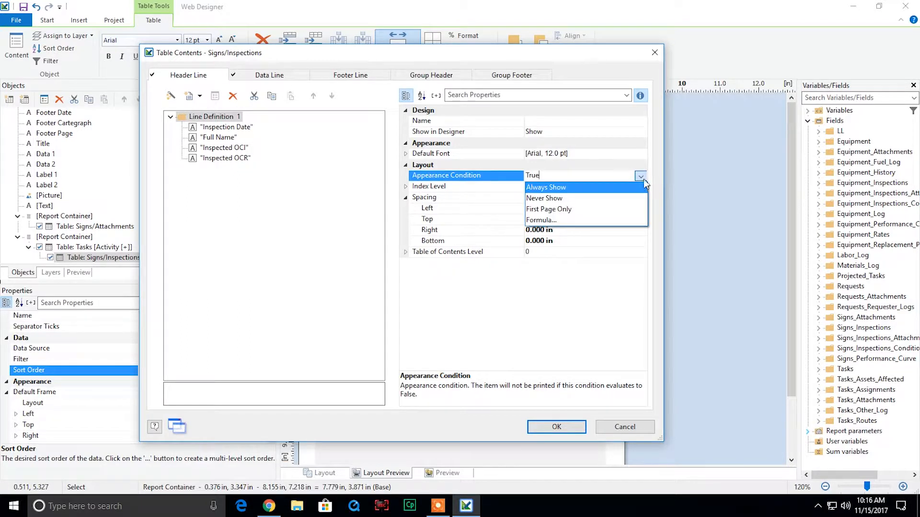
pyautogui.click(603, 220)
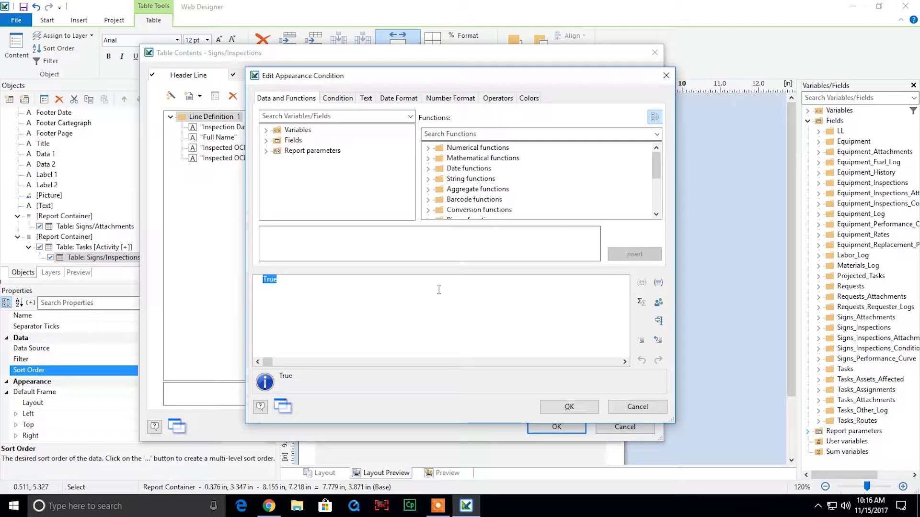
pyautogui.write('Tasks.A')
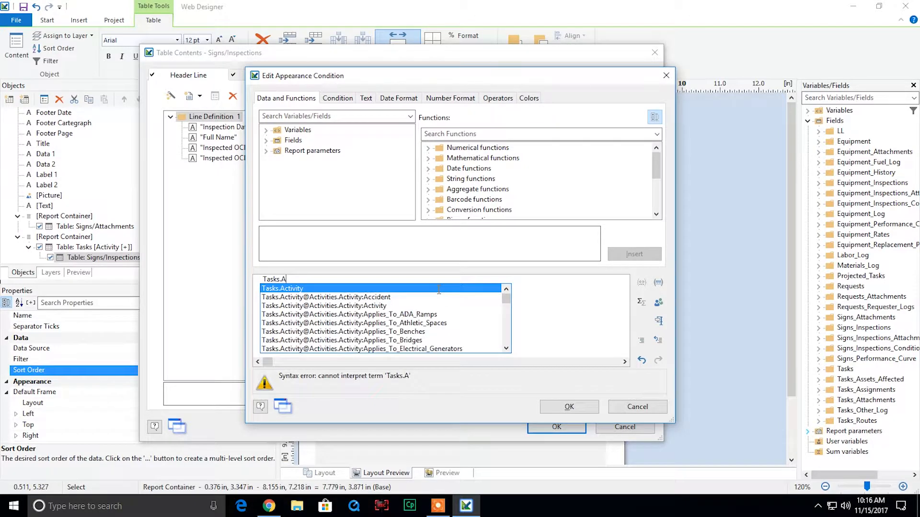
pyautogui.press('Return')
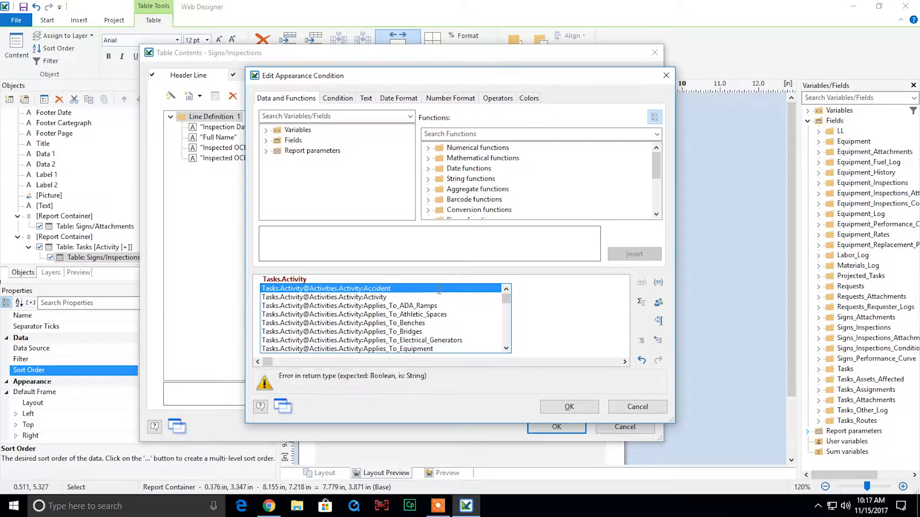
pyautogui.write('= "Inspect')
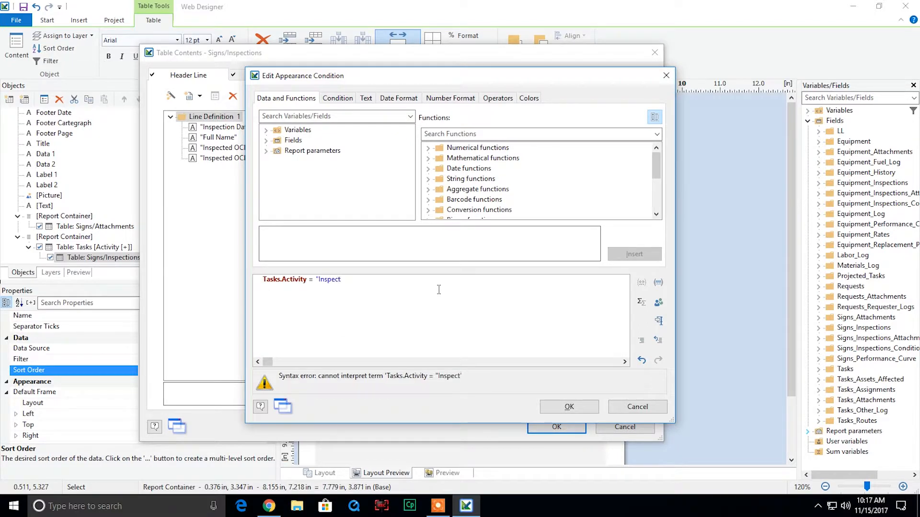
pyautogui.hotkey('ctrl', 'a')
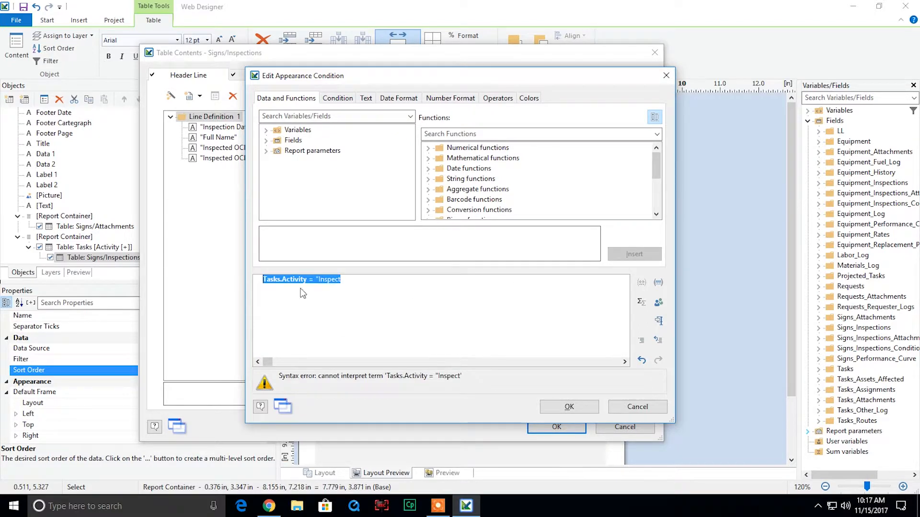
pyautogui.press('Delete')
# - Build and insert an appearance condition that returns True if Tasks.Activity = 'Inspect' and False otherwise
pyautogui.click(344, 99)
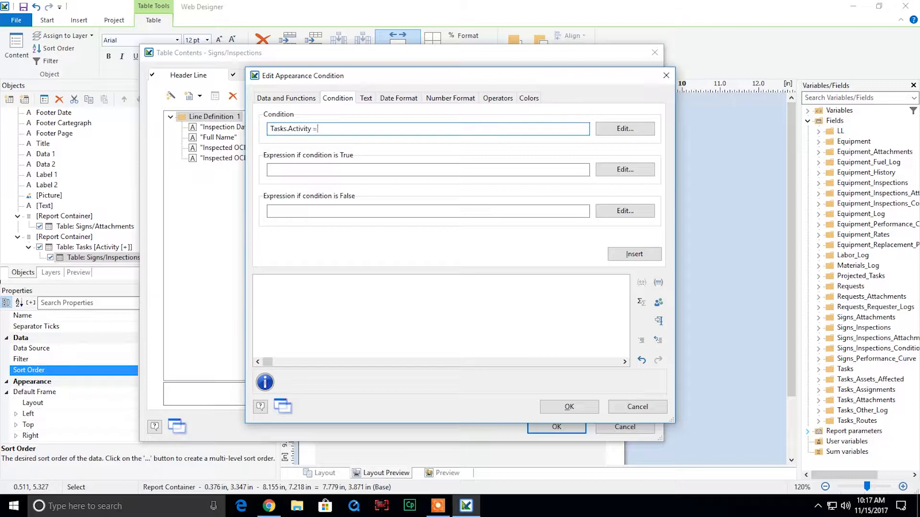
pyautogui.write("Inspect'")
pyautogui.click(324, 170)
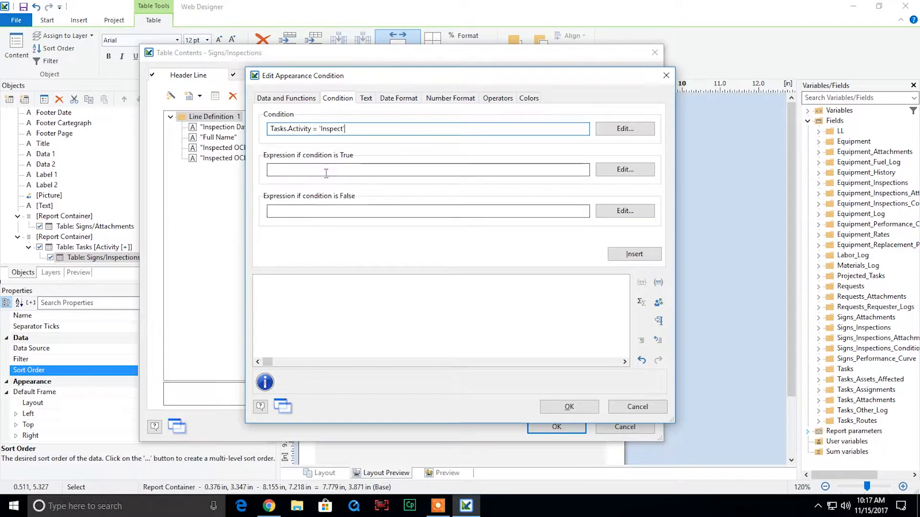
pyautogui.write('True')
pyautogui.click(326, 212)
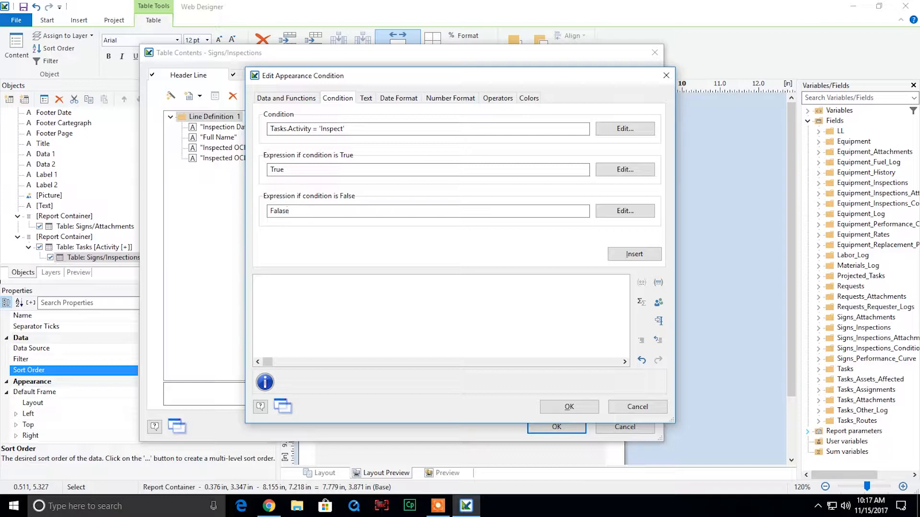
pyautogui.click(634, 254)
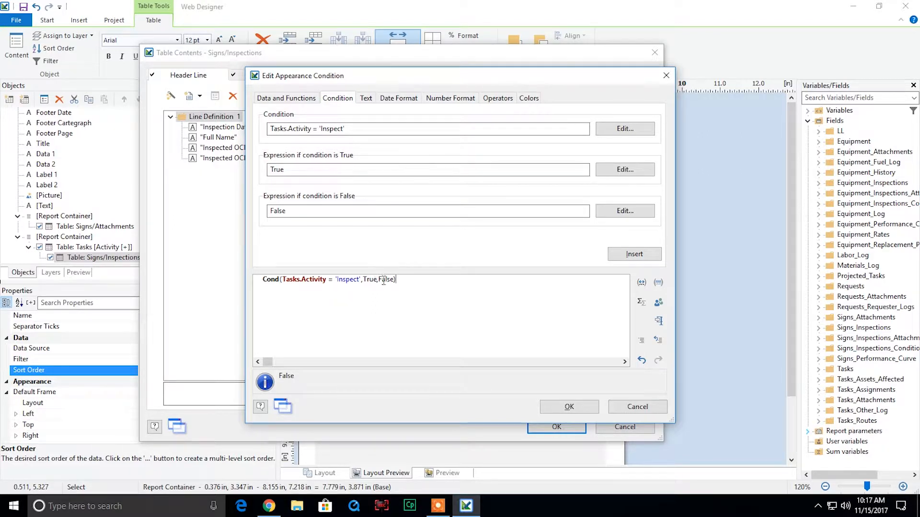
pyautogui.doubleClick(270, 279)
pyautogui.write('If')
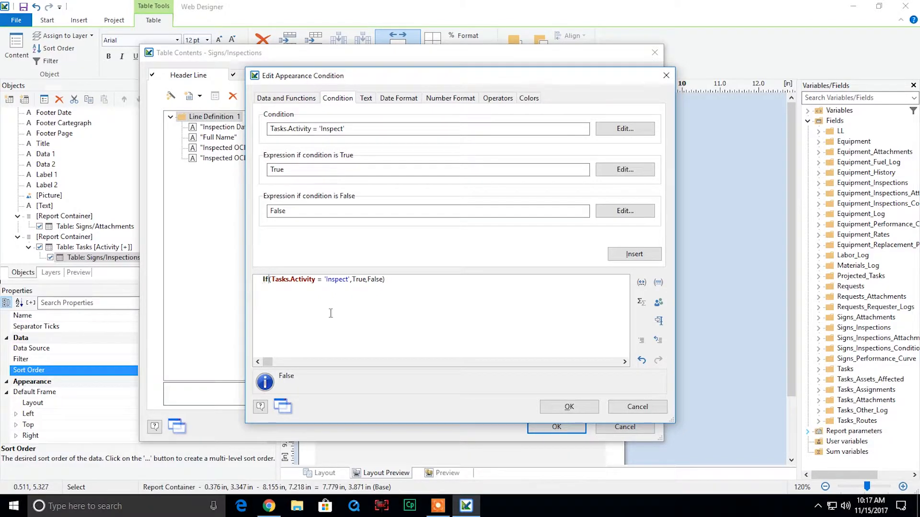
pyautogui.doubleClick(264, 280)
pyautogui.press('Delete')
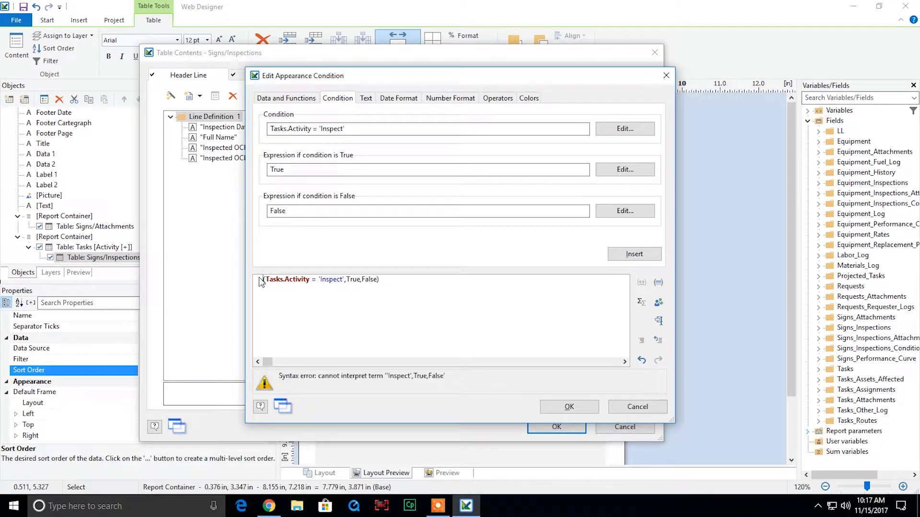
pyautogui.write('con')
pyautogui.press('BackSpace')
pyautogui.press('BackSpace')
pyautogui.press('BackSpace')
pyautogui.write('Cond')
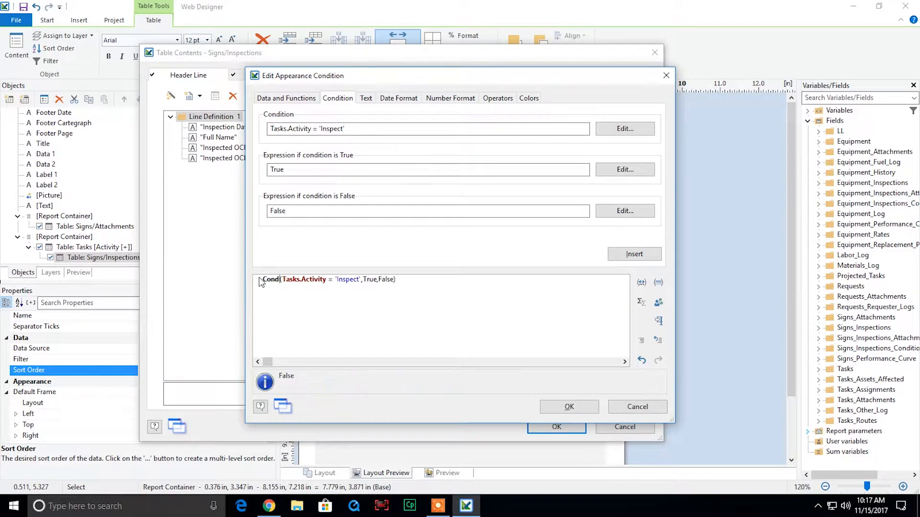
# - Apply the header line's appearance condition and accept the changes to the Signs/Inspections table contents
pyautogui.click(558, 408)
pyautogui.click(566, 427)
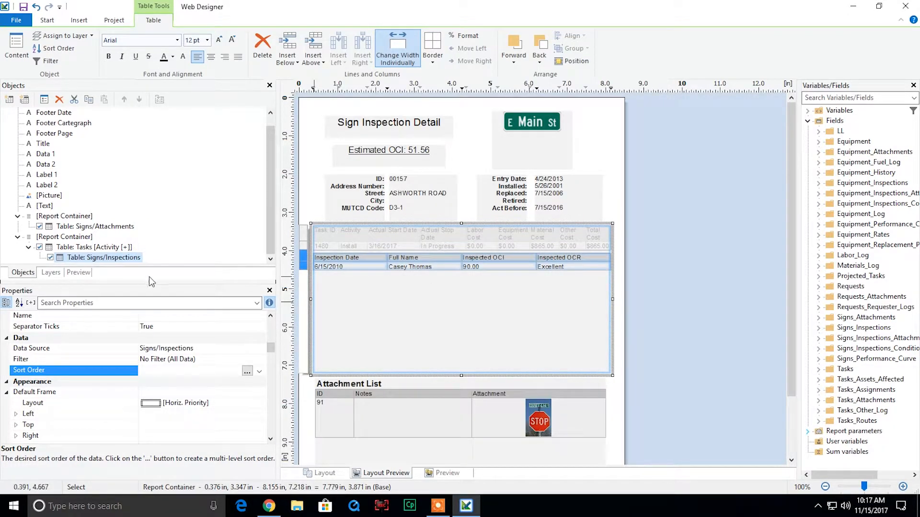
pyautogui.moveTo(271, 348); pyautogui.dragTo(266, 431)
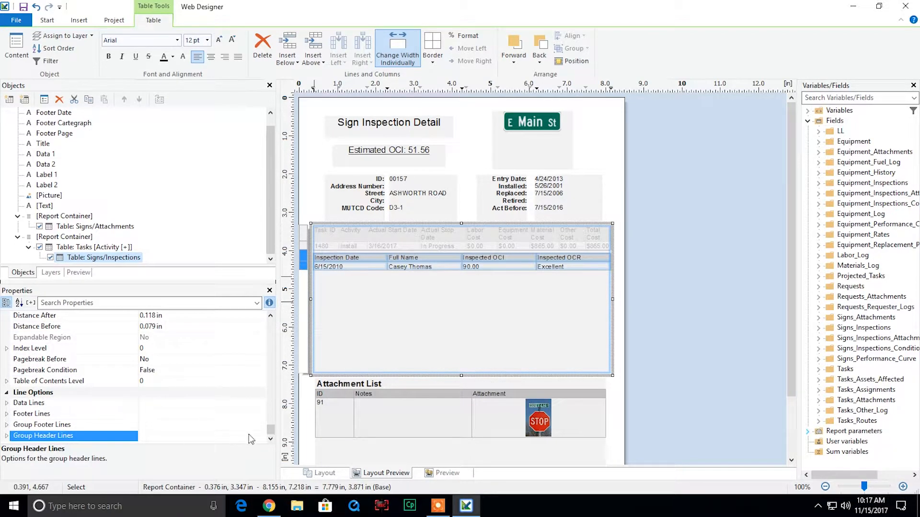
pyautogui.moveTo(272, 433); pyautogui.dragTo(273, 328)
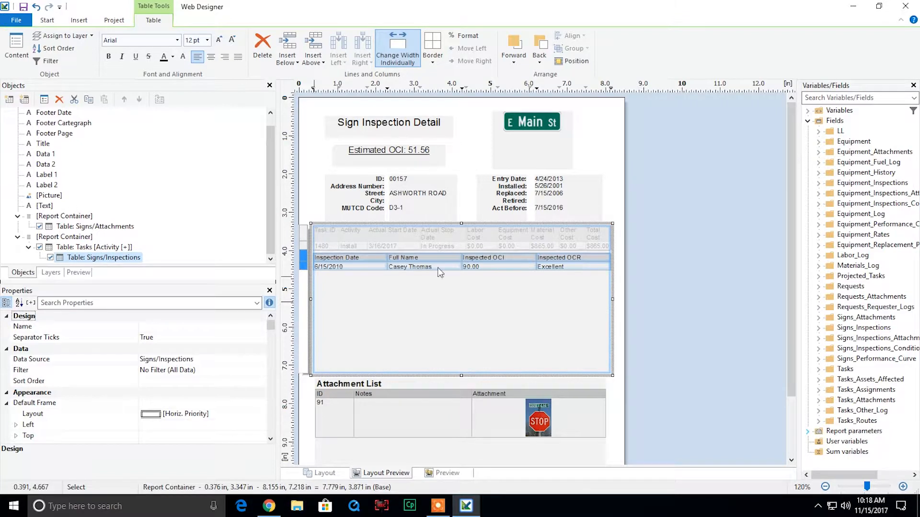
pyautogui.click(594, 405)
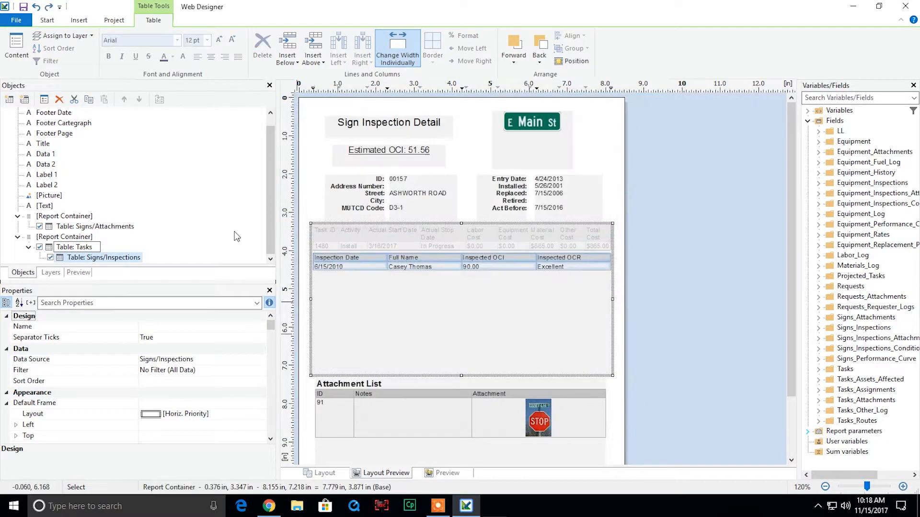
pyautogui.click(249, 237)
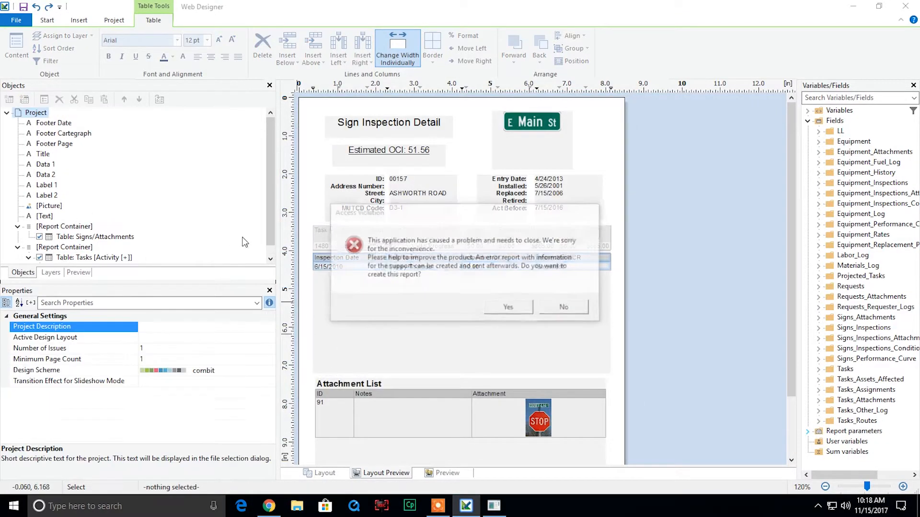
# - Dismiss the crash dialogs, reopen the Sign Inspection Advanced Video report for editing, and load its AutoRecover file
pyautogui.click(509, 308)
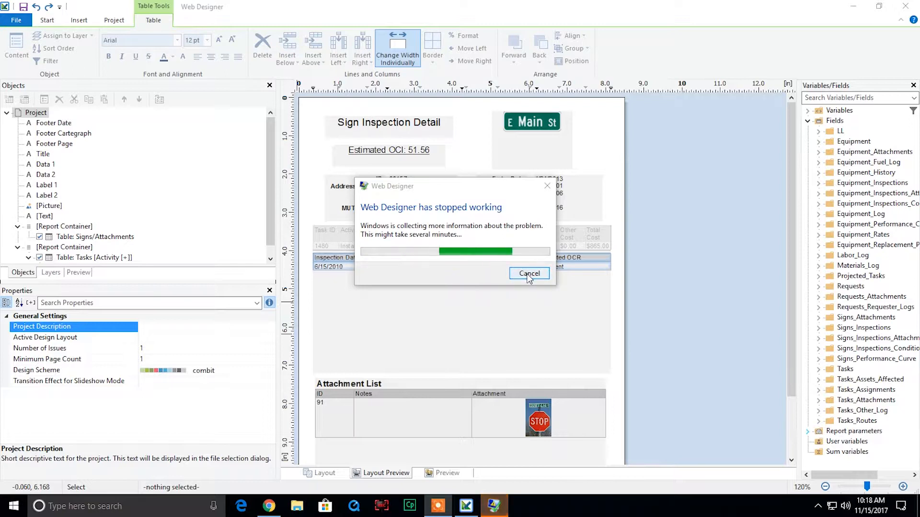
pyautogui.click(526, 273)
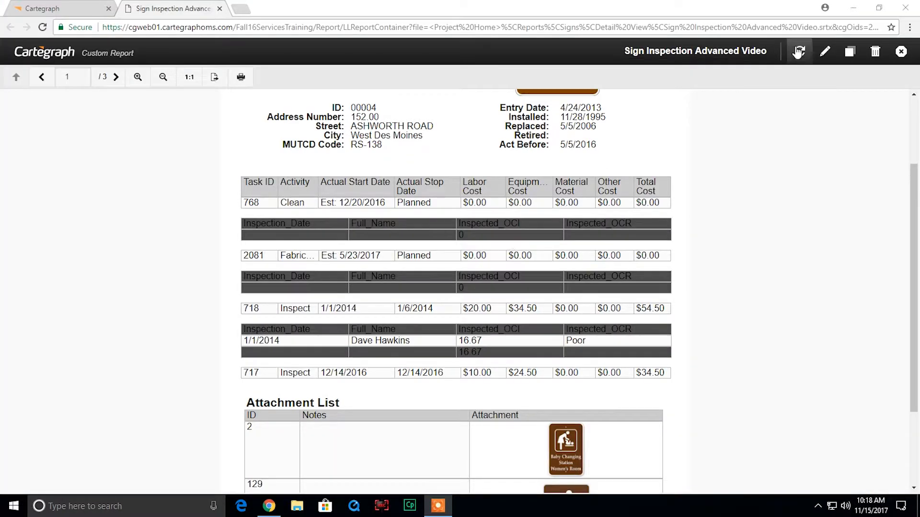
pyautogui.click(825, 52)
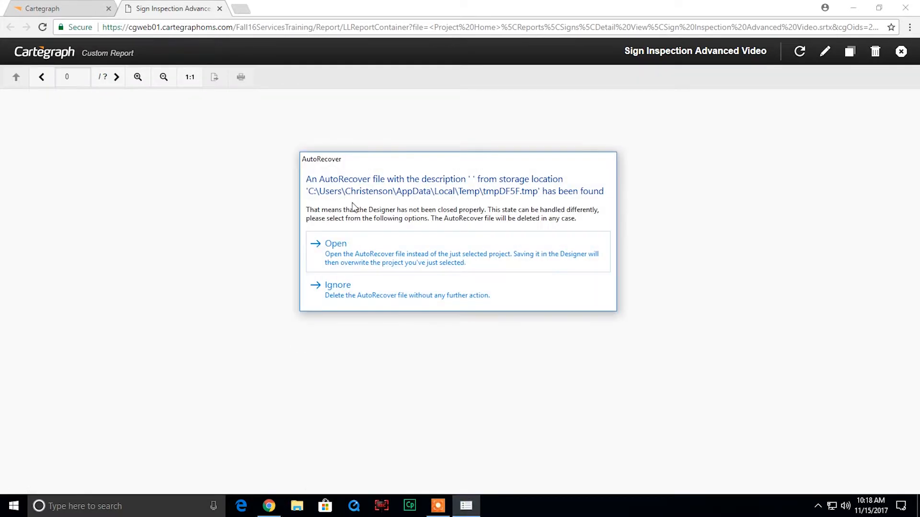
pyautogui.click(378, 260)
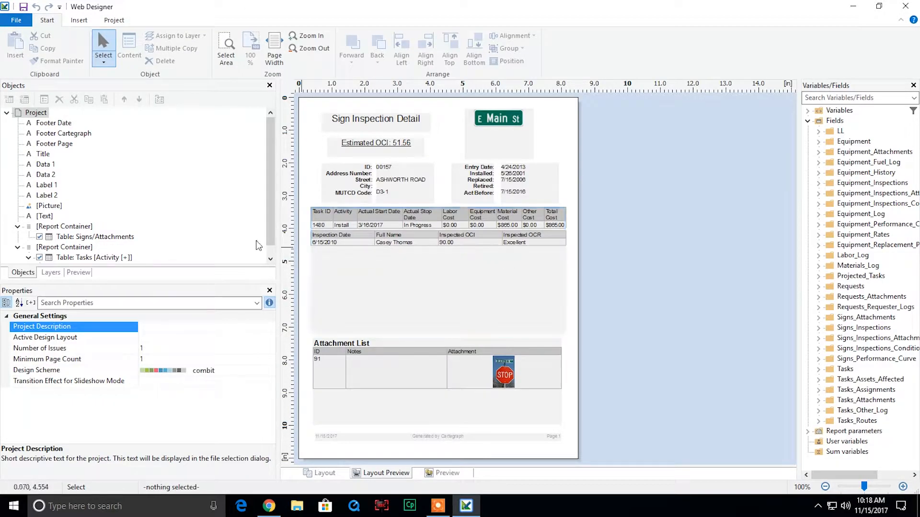
# - Select the Signs/Inspections table in the object tree and save the recovered report
pyautogui.moveTo(269, 181); pyautogui.dragTo(269, 221)
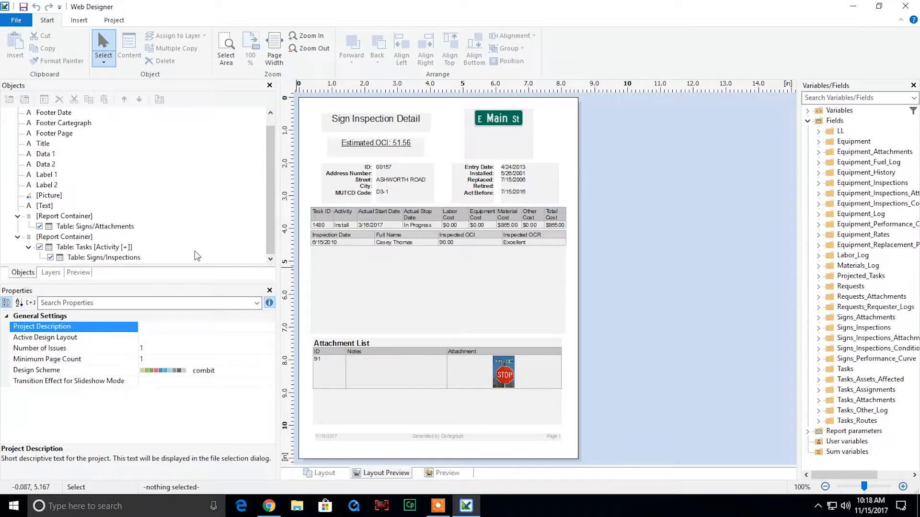
pyautogui.click(120, 258)
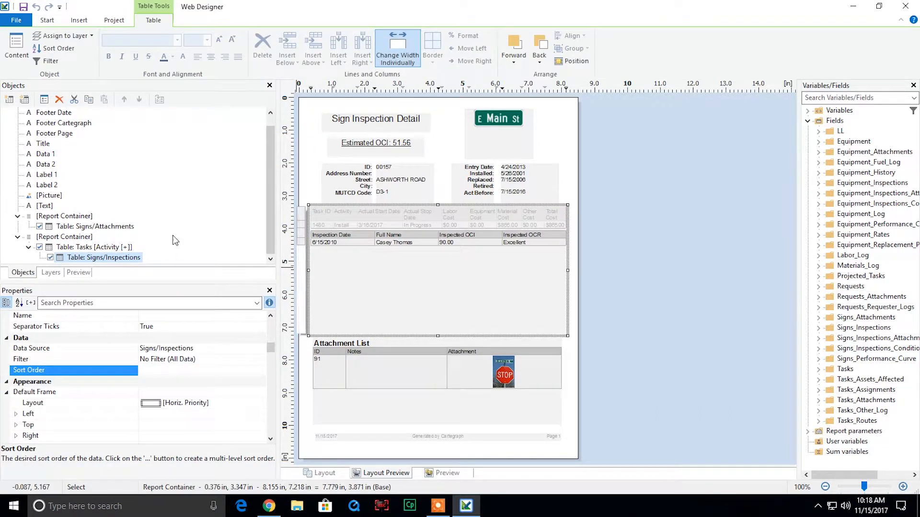
pyautogui.click(23, 7)
# - Set the left spacing of both the data line and the header line in the Signs/Inspections table to 0.5 in
pyautogui.doubleClick(110, 259)
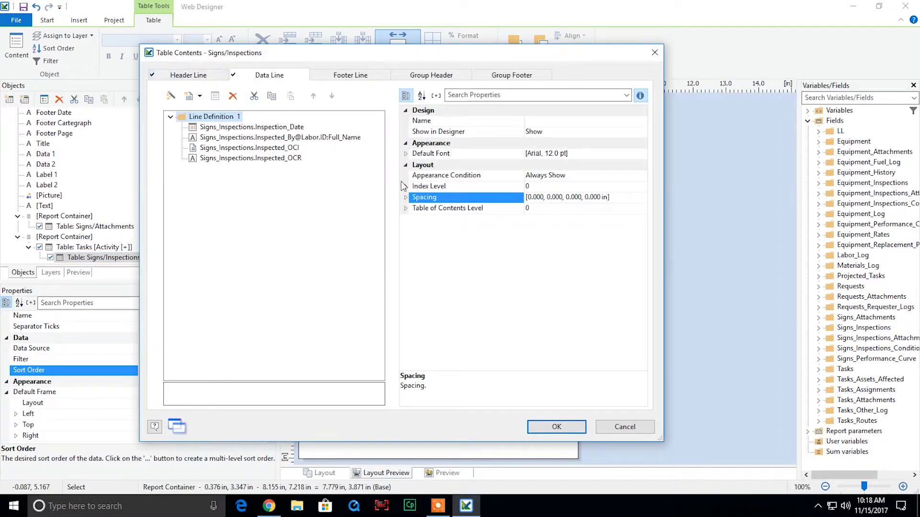
pyautogui.click(407, 197)
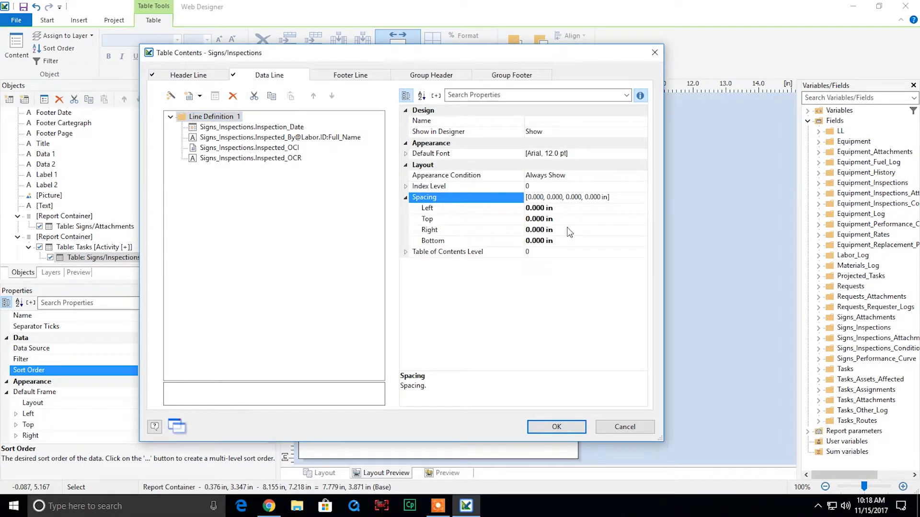
pyautogui.press('Down')
pyautogui.click(558, 209)
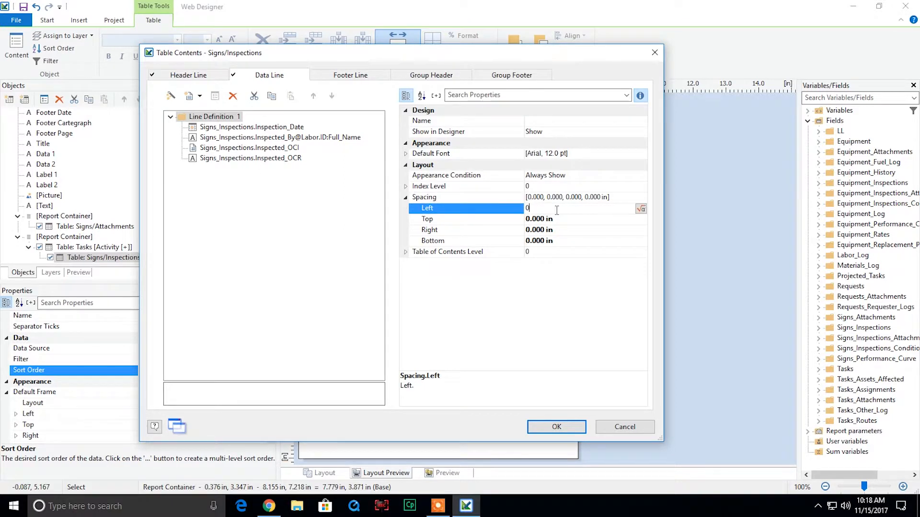
pyautogui.write('/5')
pyautogui.press('BackSpace')
pyautogui.press('BackSpace')
pyautogui.write('.5')
pyautogui.click(212, 78)
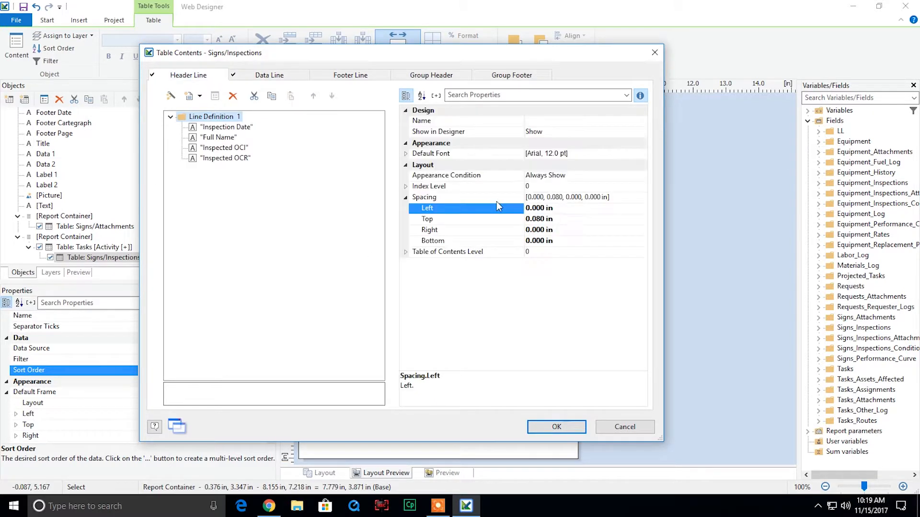
pyautogui.click(566, 210)
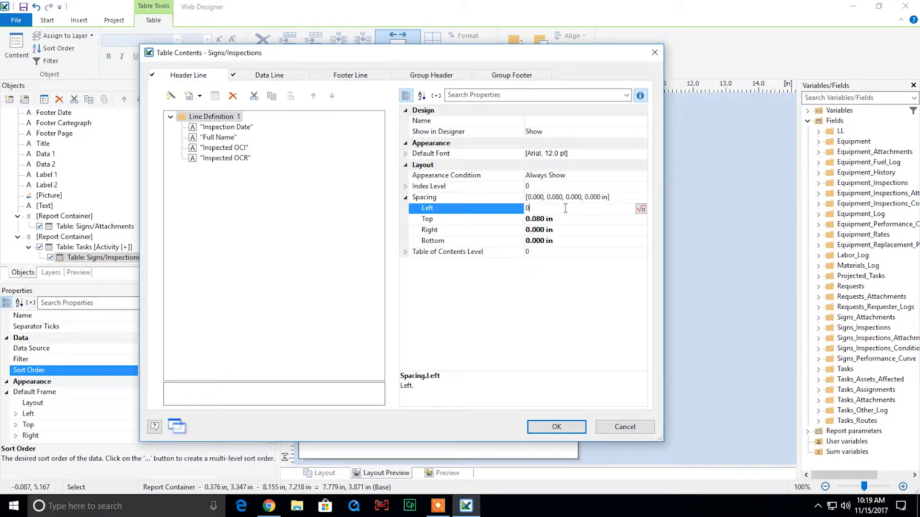
pyautogui.click(581, 425)
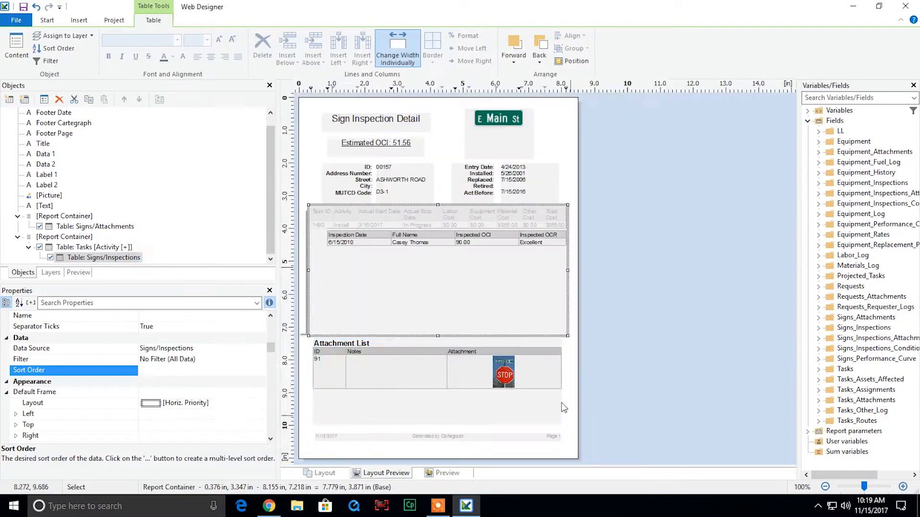
# - Move the column dividers of the indented inspections table inward so that its last column fits within the table frame
pyautogui.moveTo(392, 240); pyautogui.dragTo(382, 240)
pyautogui.moveTo(455, 241); pyautogui.dragTo(454, 241)
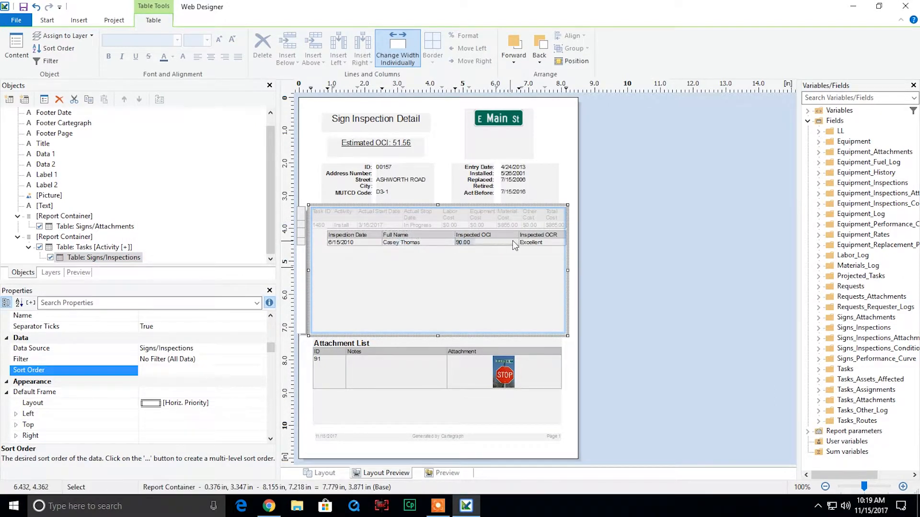
pyautogui.moveTo(519, 240); pyautogui.dragTo(512, 240)
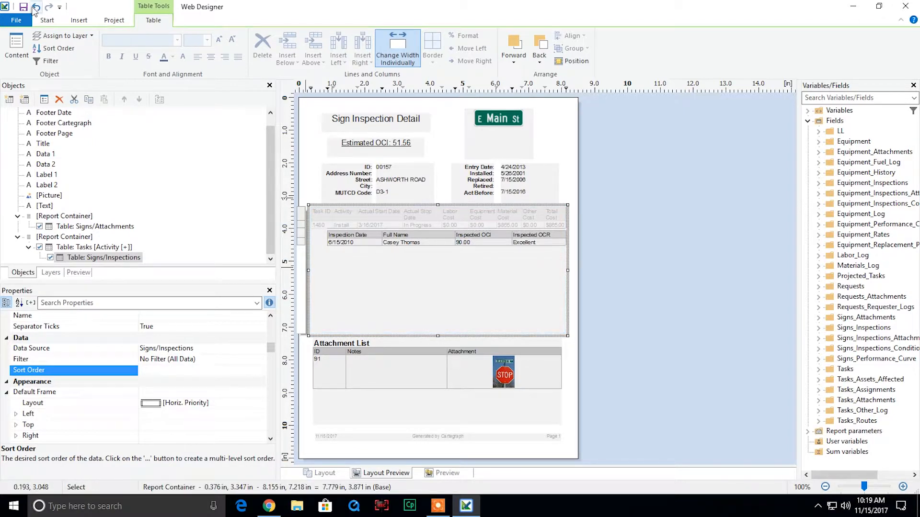
# - Save the report, switch to Chrome and refresh the Sign Inspection Advanced Video report
pyautogui.click(24, 8)
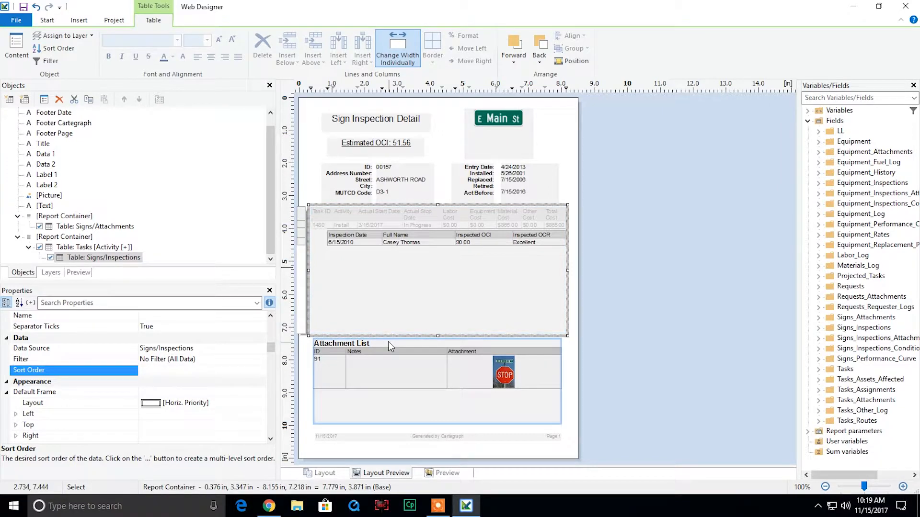
pyautogui.click(277, 507)
pyautogui.click(799, 51)
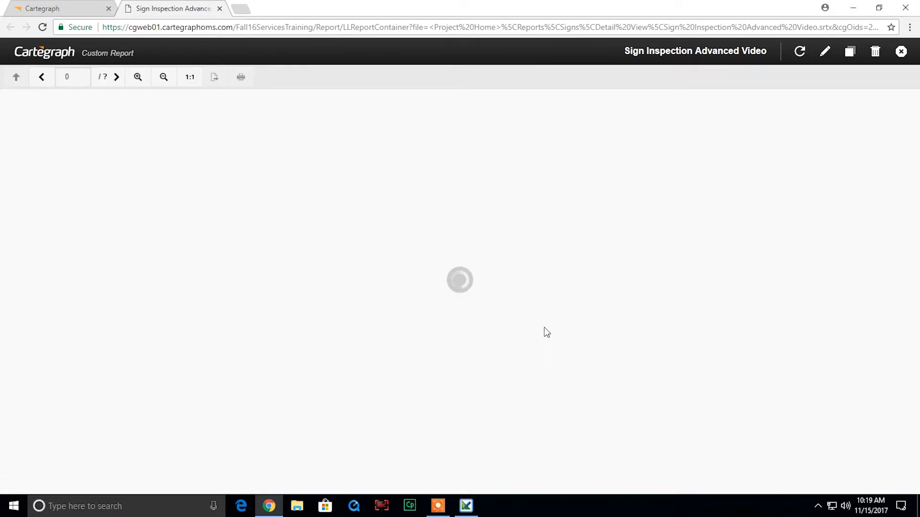
# - Switch to Web Designer and open the formula editor for the appearance condition of the Signs/Inspections header line
pyautogui.click(466, 506)
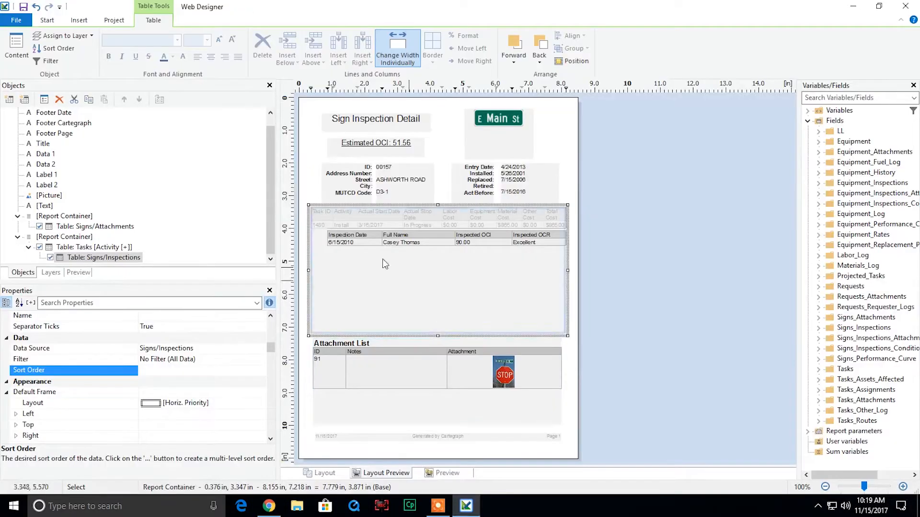
pyautogui.doubleClick(125, 259)
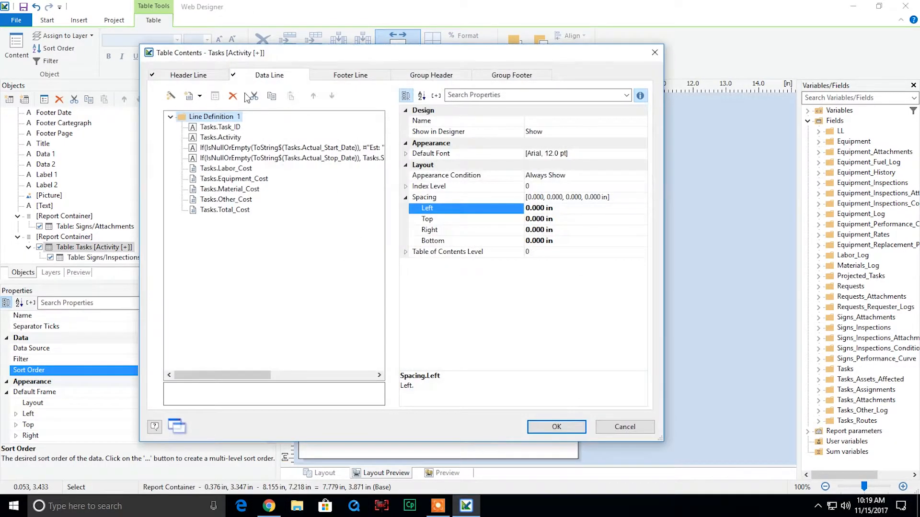
pyautogui.click(625, 428)
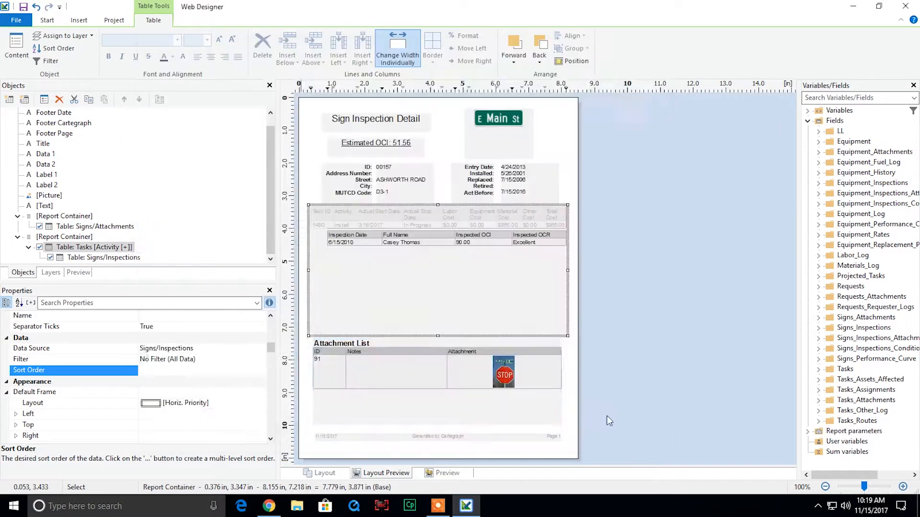
pyautogui.doubleClick(127, 259)
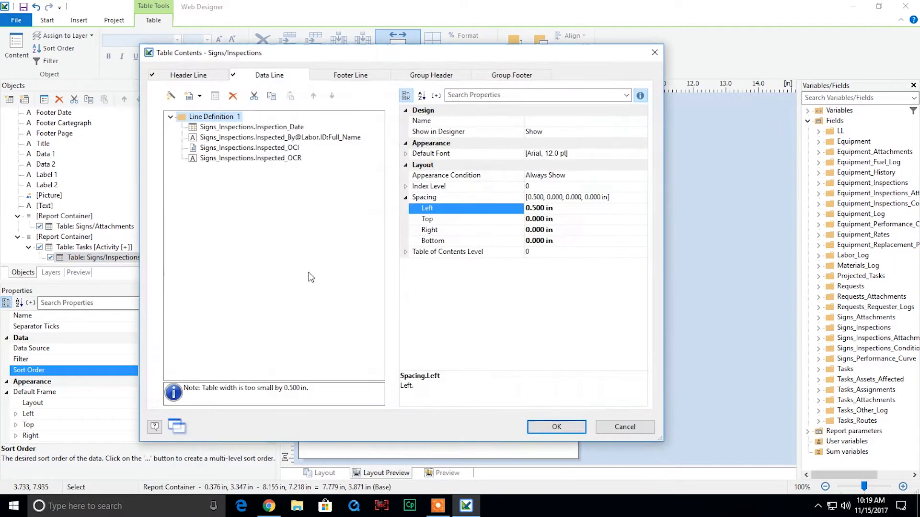
pyautogui.click(201, 76)
pyautogui.click(591, 176)
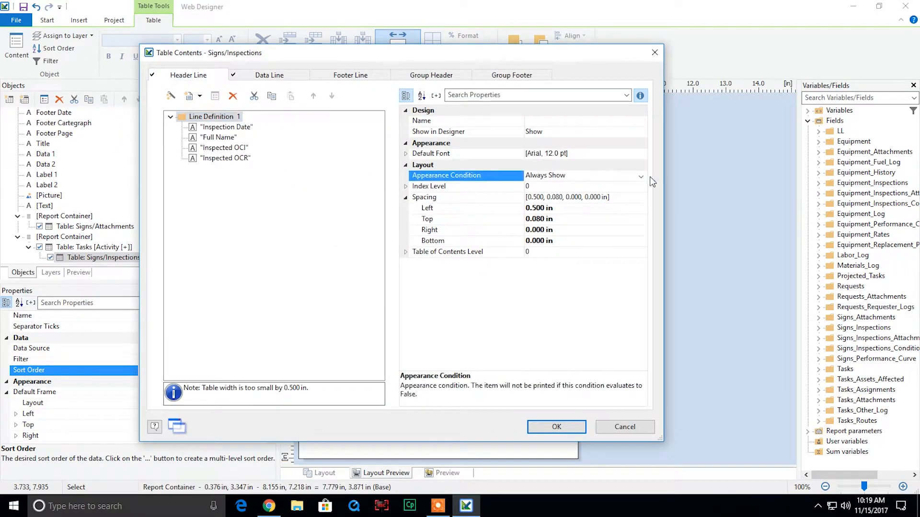
pyautogui.click(650, 176)
pyautogui.click(616, 218)
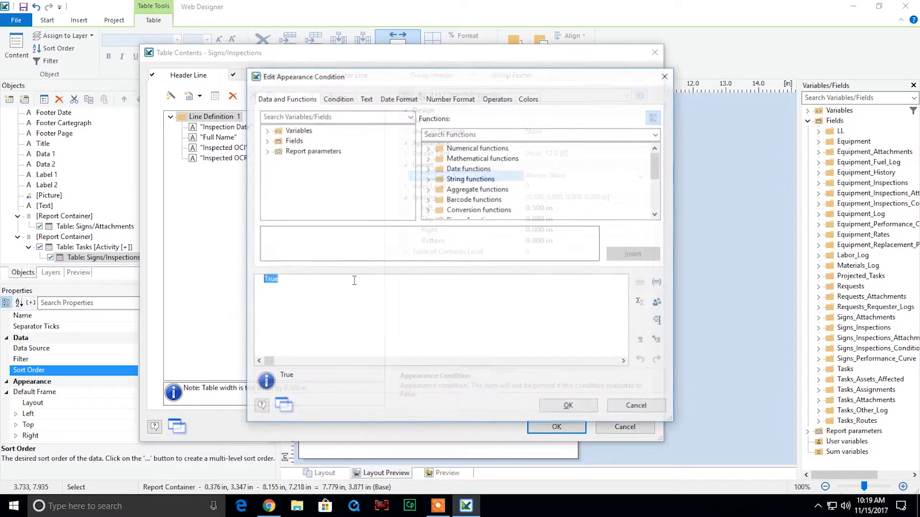
# - Set the header line's appearance condition to Cond(Tasks.Activity = 'Inspect', True, False) and accept the table contents
pyautogui.write('Con')
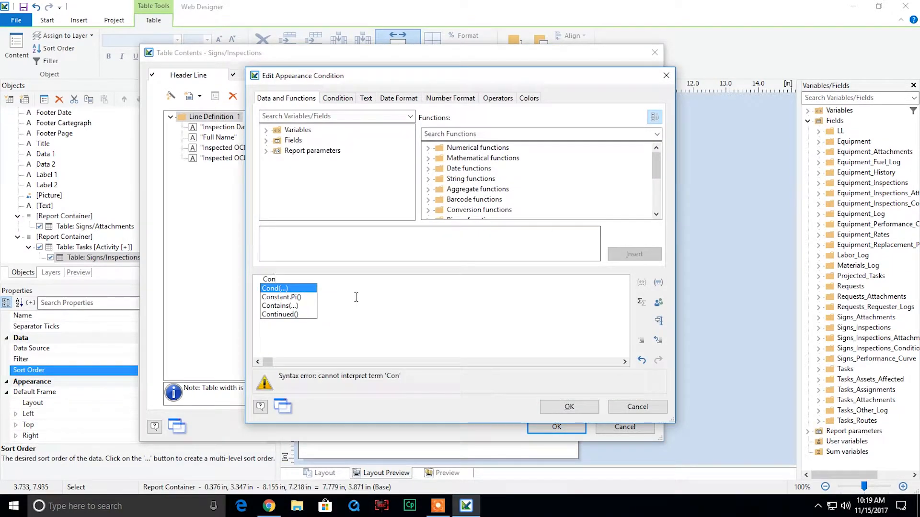
pyautogui.press('Return')
pyautogui.write('Tasks')
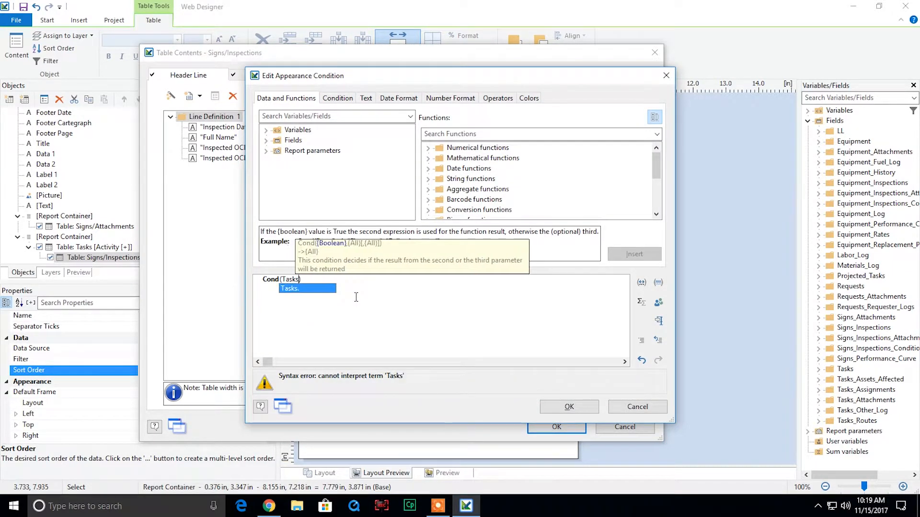
pyautogui.write('.Activity ')
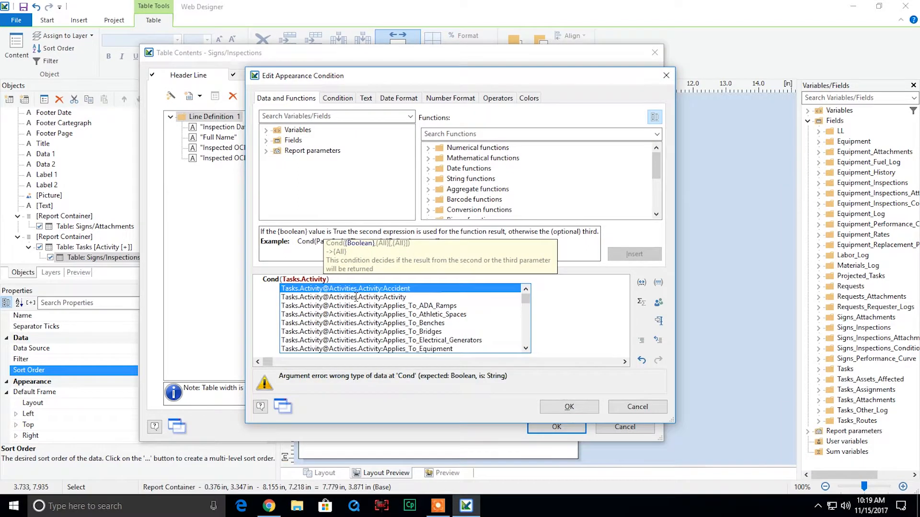
pyautogui.write("= 'In")
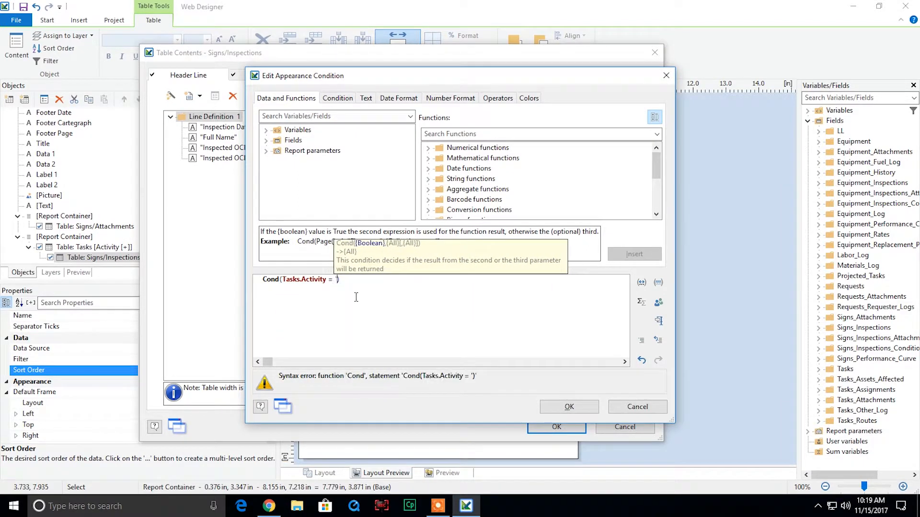
pyautogui.write("spect', ")
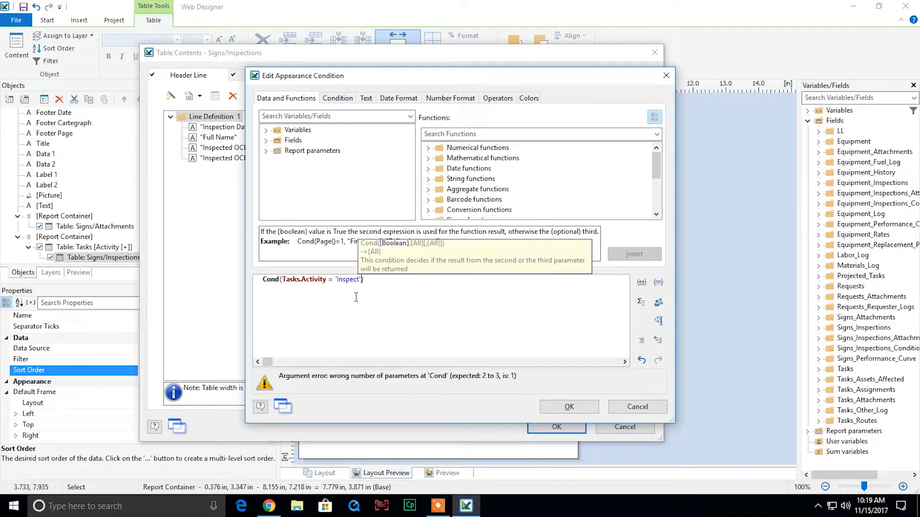
pyautogui.write('True, False')
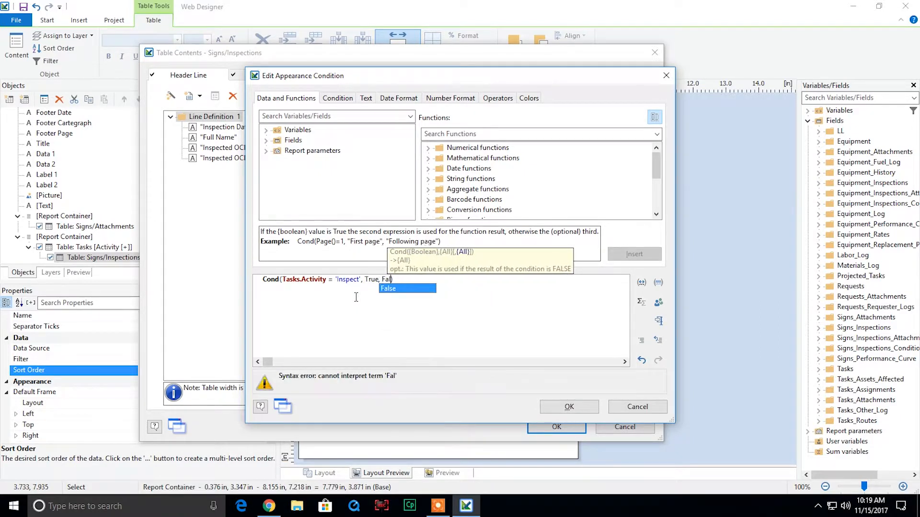
pyautogui.click(480, 290)
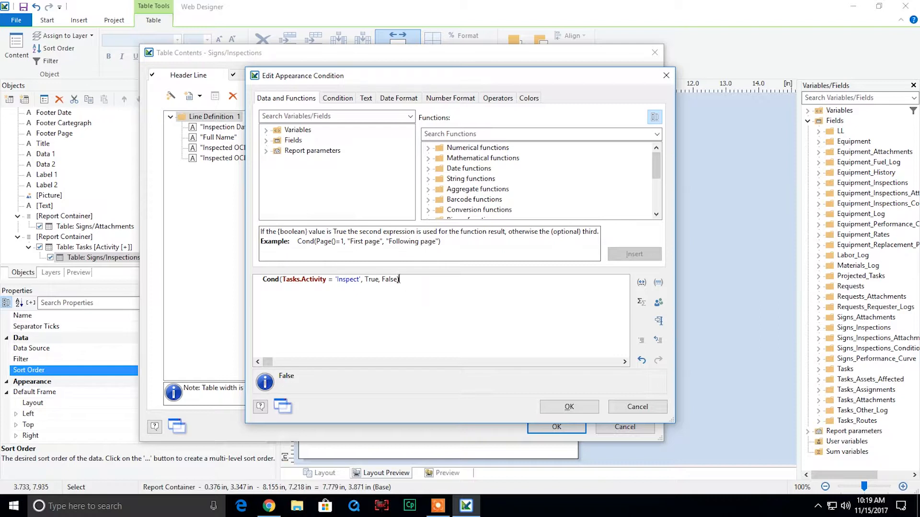
pyautogui.click(547, 407)
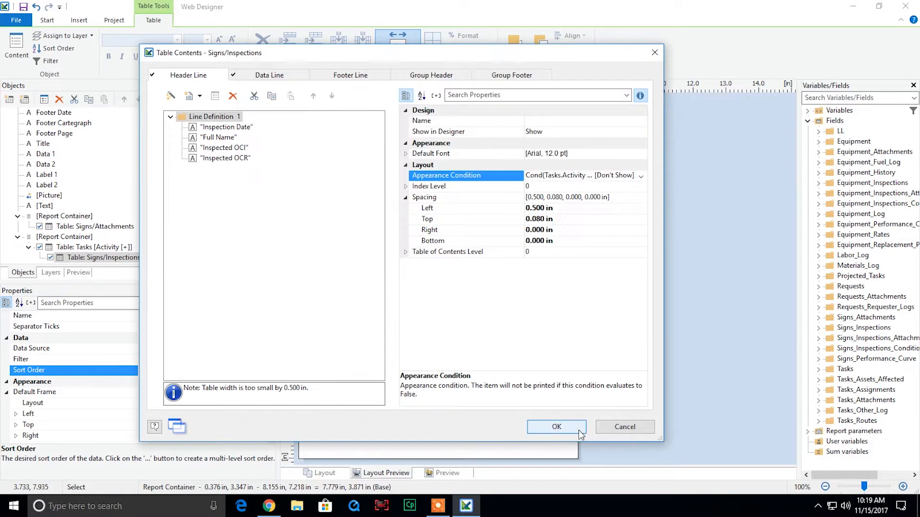
pyautogui.click(556, 427)
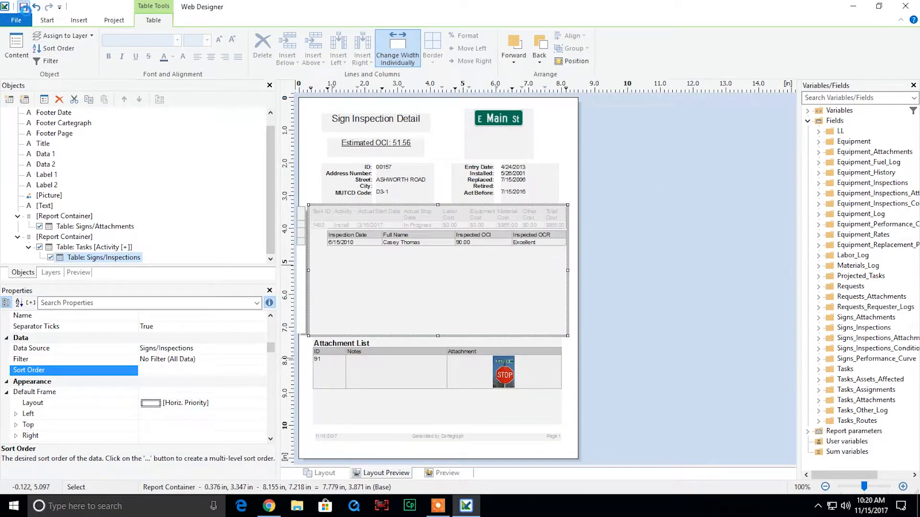
# - Refresh the report in Chrome, examine which tasks carry an inspections header, and switch back to Web Designer
pyautogui.click(269, 506)
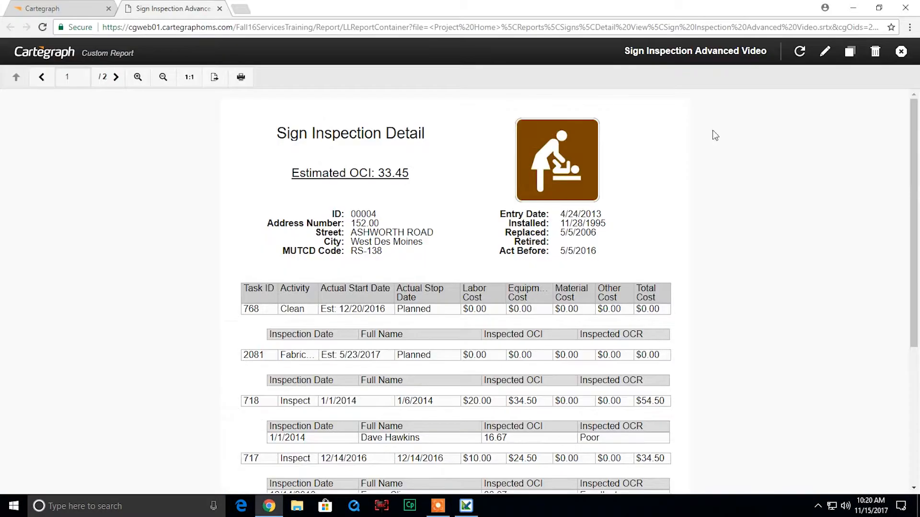
pyautogui.click(799, 52)
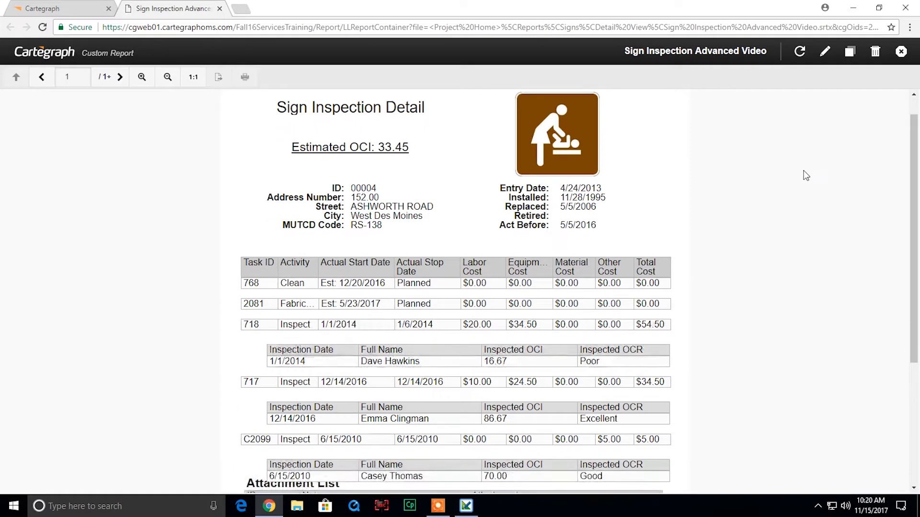
pyautogui.scroll(-2, 802, 176)
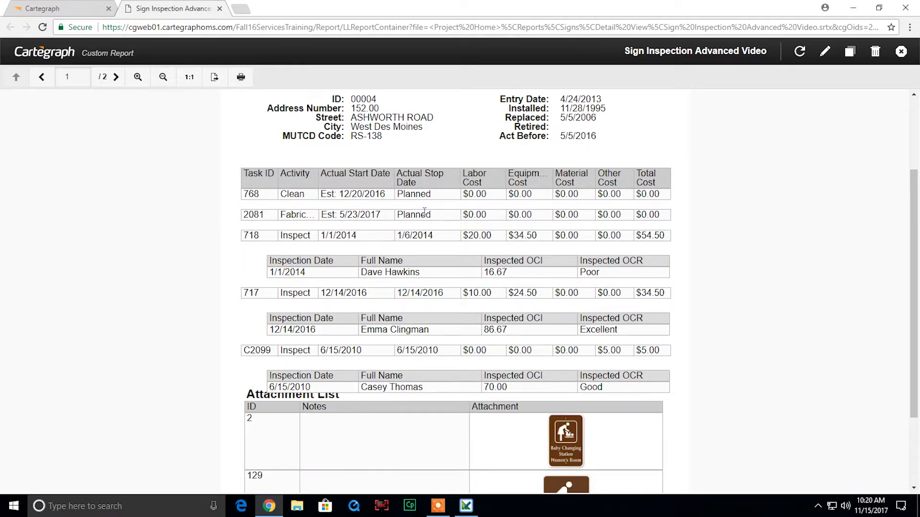
pyautogui.click(467, 506)
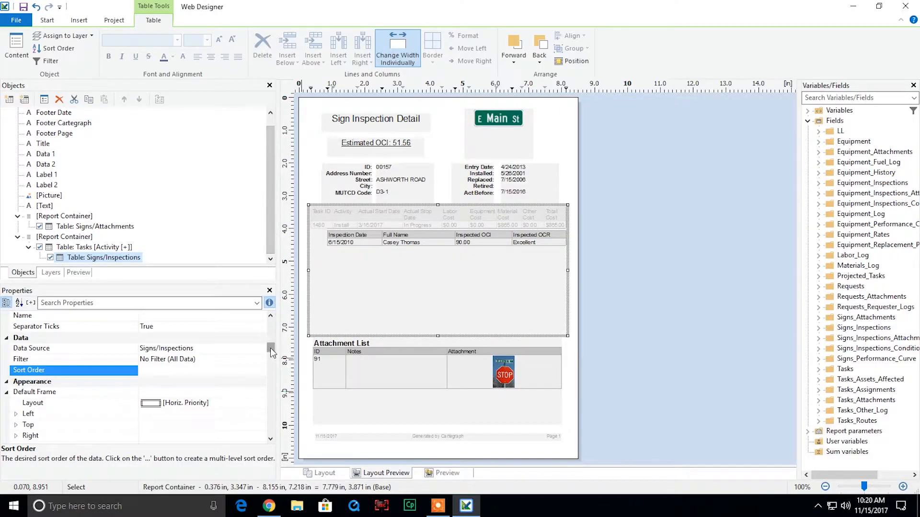
# - Set both the distance after and the distance before of the Signs/Inspections sub-table to 0
pyautogui.moveTo(270, 349); pyautogui.dragTo(270, 360)
pyautogui.press('Down')
pyautogui.press('Down')
pyautogui.press('Down')
pyautogui.press('Down')
pyautogui.press('Down')
pyautogui.press('Down')
pyautogui.press('Down')
pyautogui.press('Down')
pyautogui.press('Down')
pyautogui.press('Down')
pyautogui.press('Down')
pyautogui.press('Down')
pyautogui.press('Down')
pyautogui.press('Down')
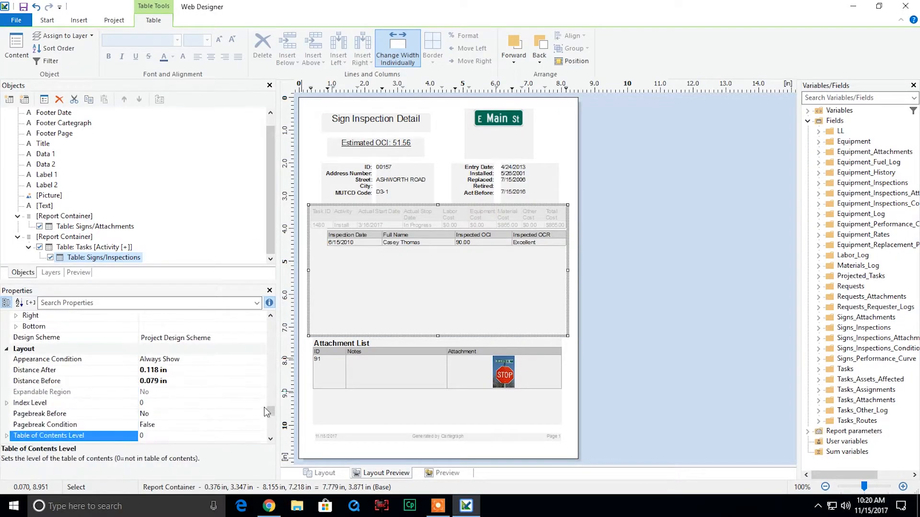
pyautogui.click(180, 382)
pyautogui.click(183, 372)
pyautogui.moveTo(174, 371); pyautogui.dragTo(135, 372)
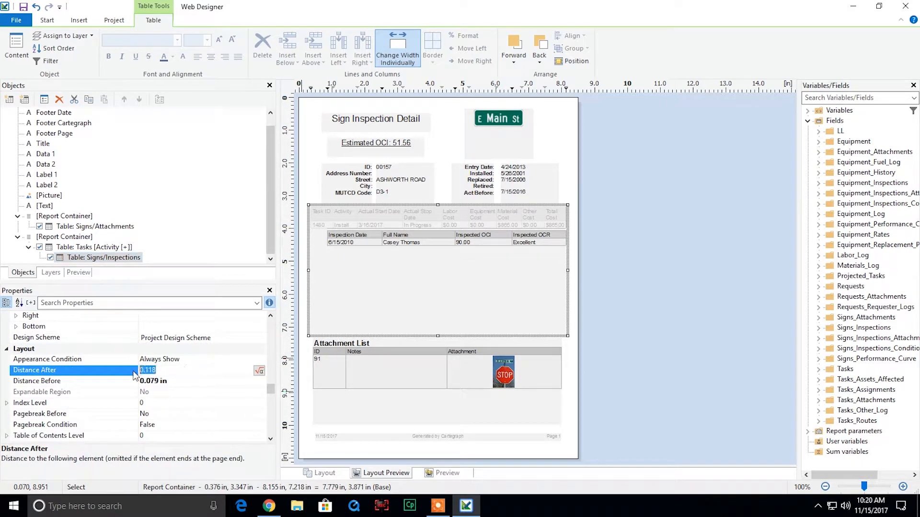
pyautogui.write('0')
pyautogui.click(177, 381)
pyautogui.write('0')
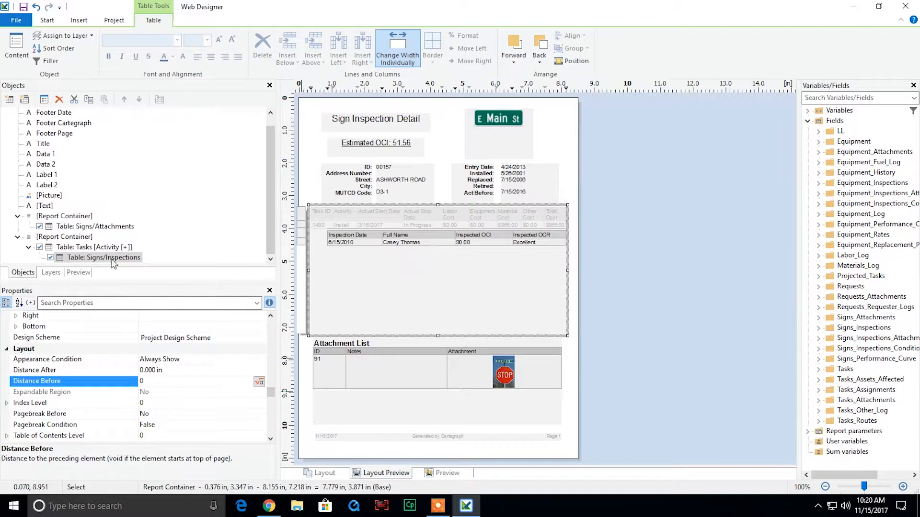
# - Set both the distance after and the distance before of the Tasks table to 0
pyautogui.click(96, 247)
pyautogui.click(180, 372)
pyautogui.moveTo(180, 372); pyautogui.dragTo(136, 371)
pyautogui.write('0')
pyautogui.click(192, 382)
pyautogui.moveTo(192, 382); pyautogui.dragTo(144, 382)
pyautogui.write('0')
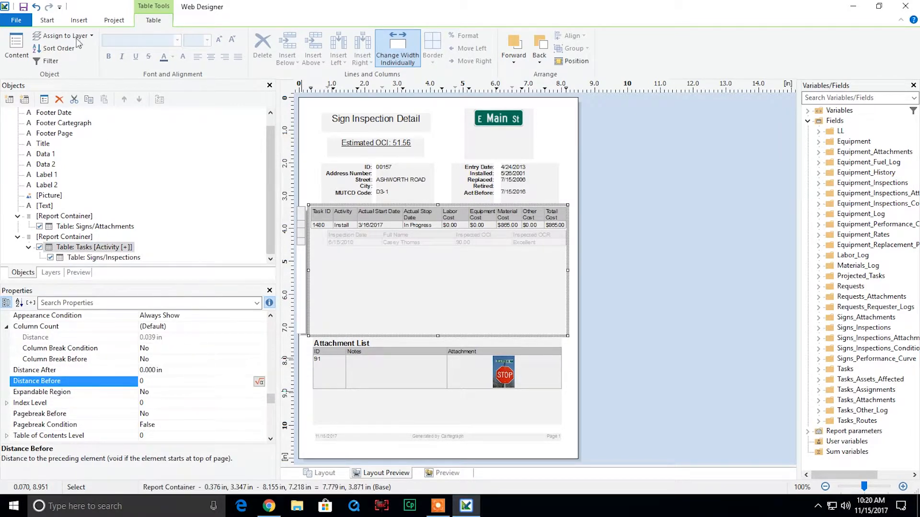
# - Switch to Chrome, refresh the report, examine the spacing around the tasks, inspections and attachments, and return to Web Designer
pyautogui.click(267, 505)
pyautogui.click(799, 51)
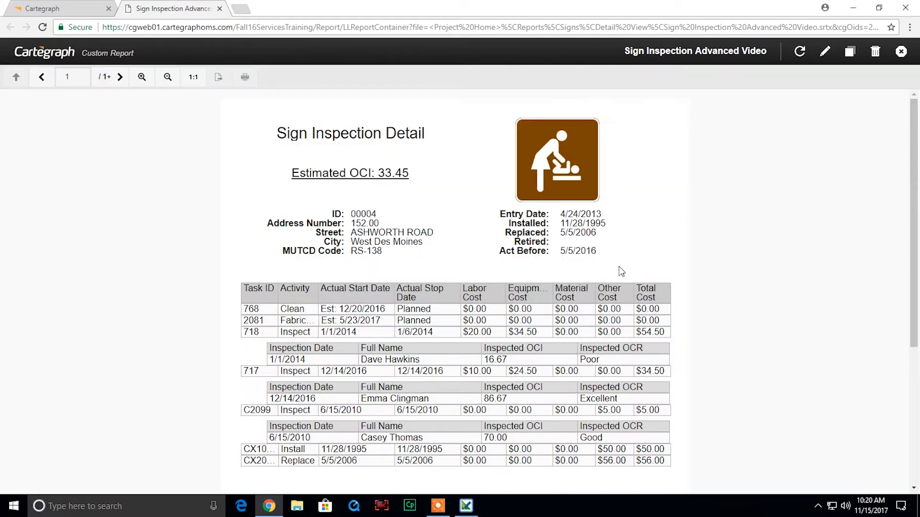
pyautogui.scroll(-5, 788, 334)
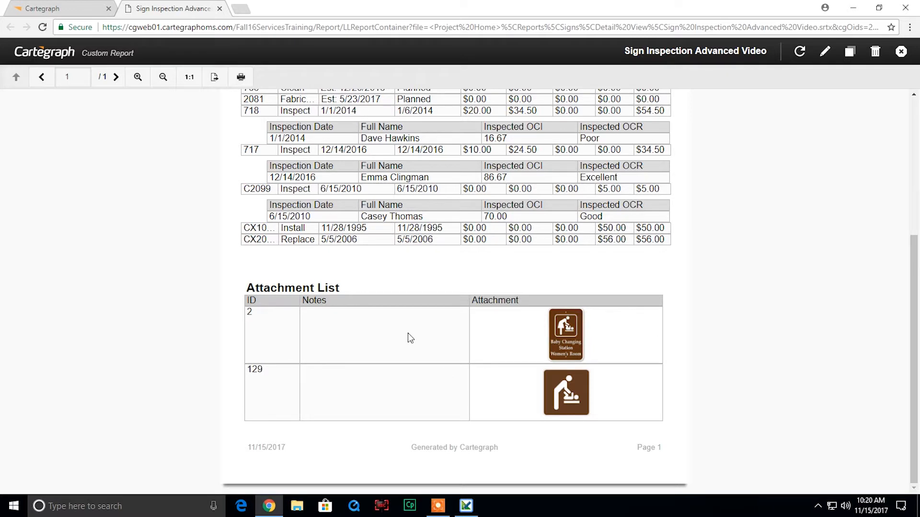
pyautogui.scroll(5, 462, 247)
pyautogui.scroll(-5, 484, 387)
pyautogui.scroll(5, 453, 250)
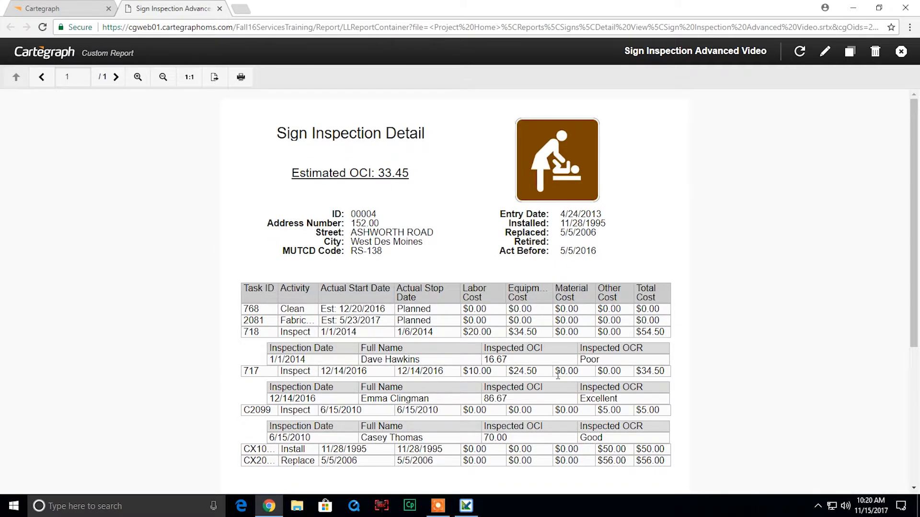
pyautogui.scroll(-2, 551, 376)
pyautogui.click(476, 507)
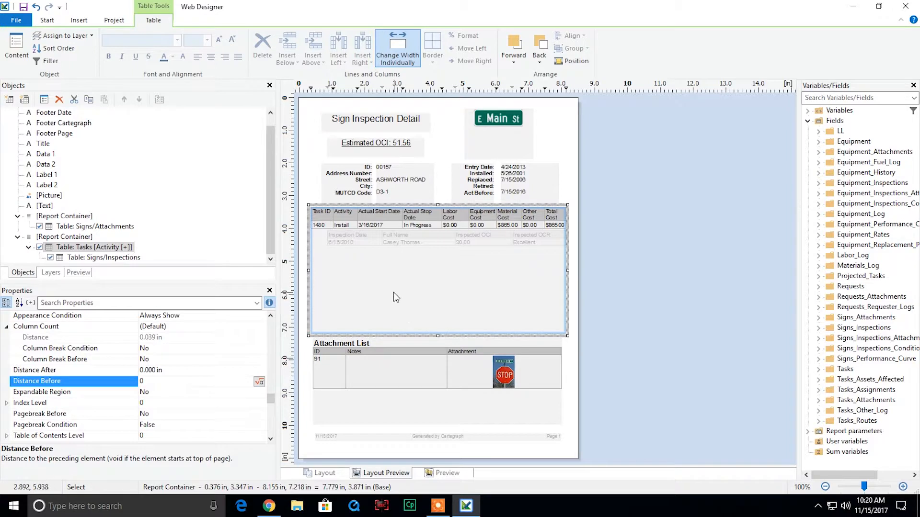
pyautogui.click(379, 402)
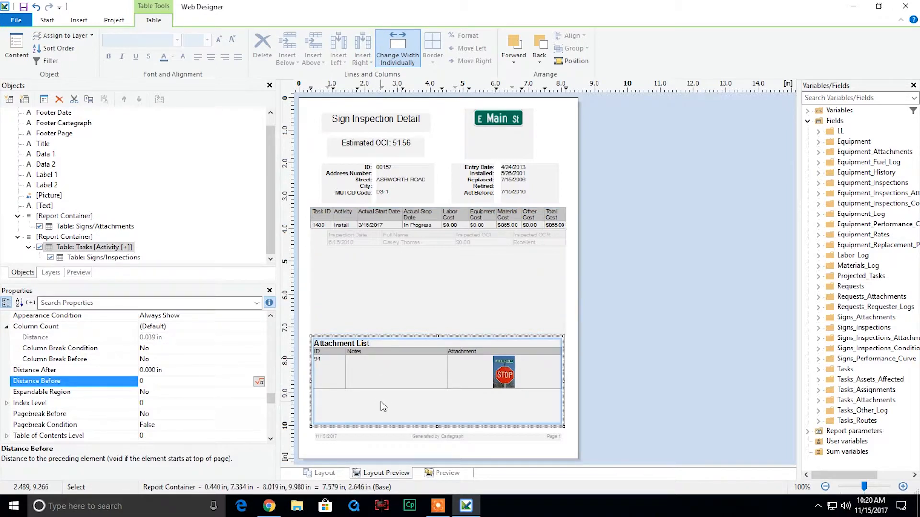
pyautogui.doubleClick(396, 375)
pyautogui.click(207, 76)
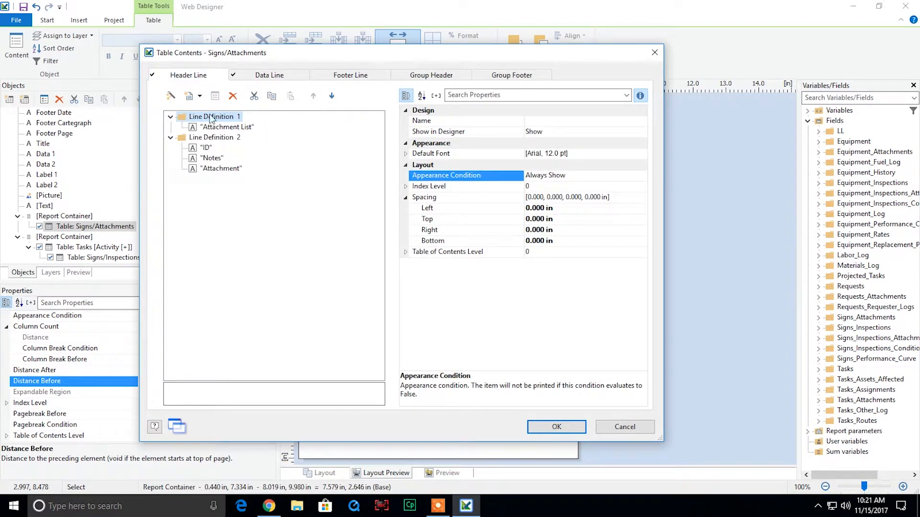
pyautogui.click(558, 430)
pyautogui.doubleClick(101, 248)
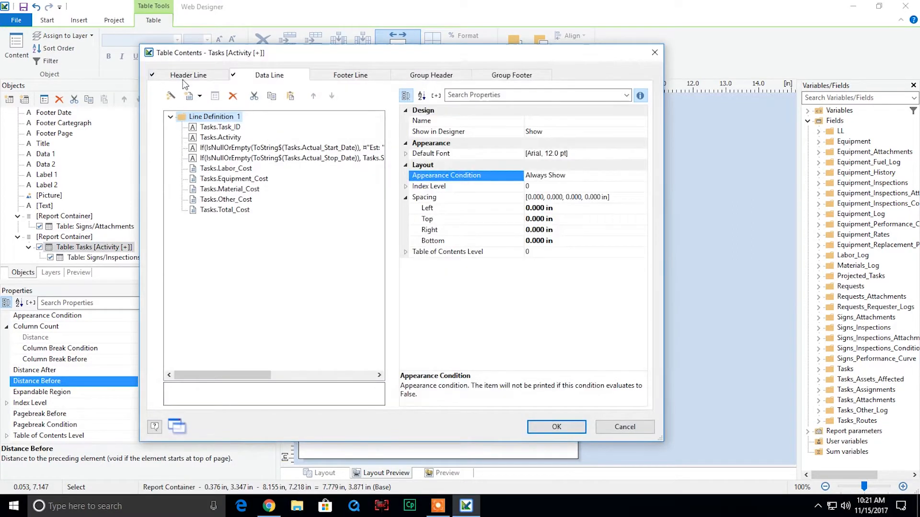
pyautogui.click(200, 96)
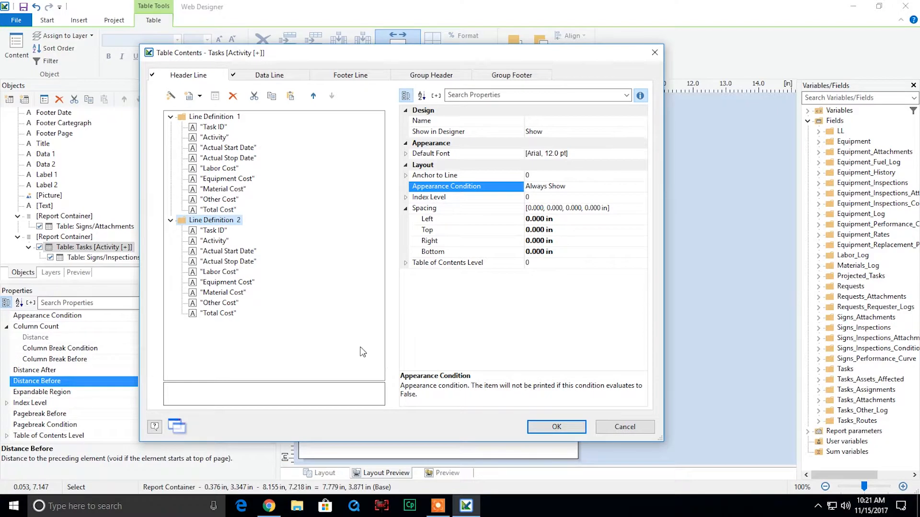
pyautogui.click(623, 426)
# - Copy the "Attachment List" header line from the Signs/Attachments table into the Tasks table's header and move it above the column headings
pyautogui.doubleClick(420, 415)
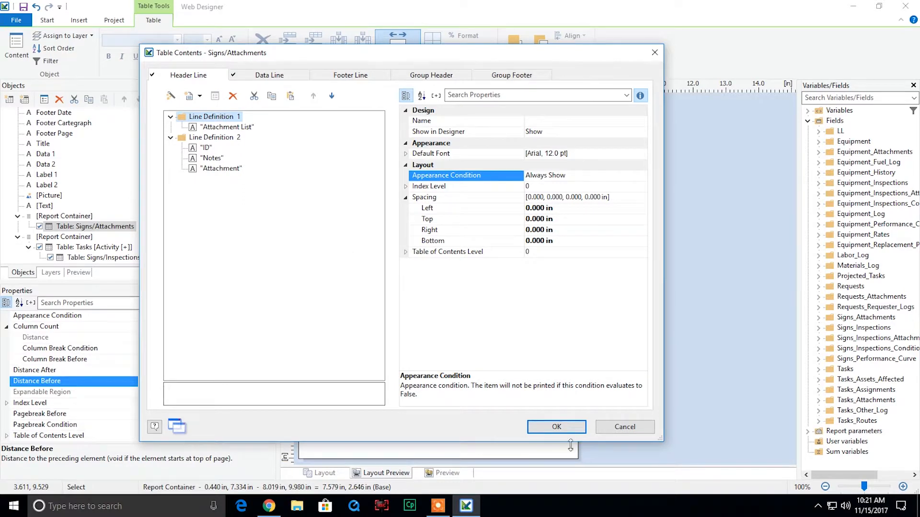
pyautogui.click(561, 427)
pyautogui.doubleClick(401, 301)
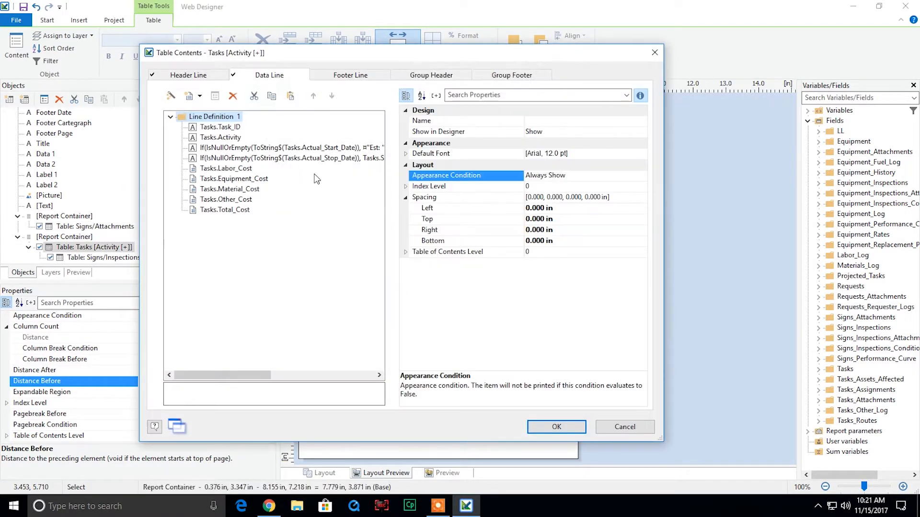
pyautogui.click(219, 77)
pyautogui.hotkey('ctrl', 'v')
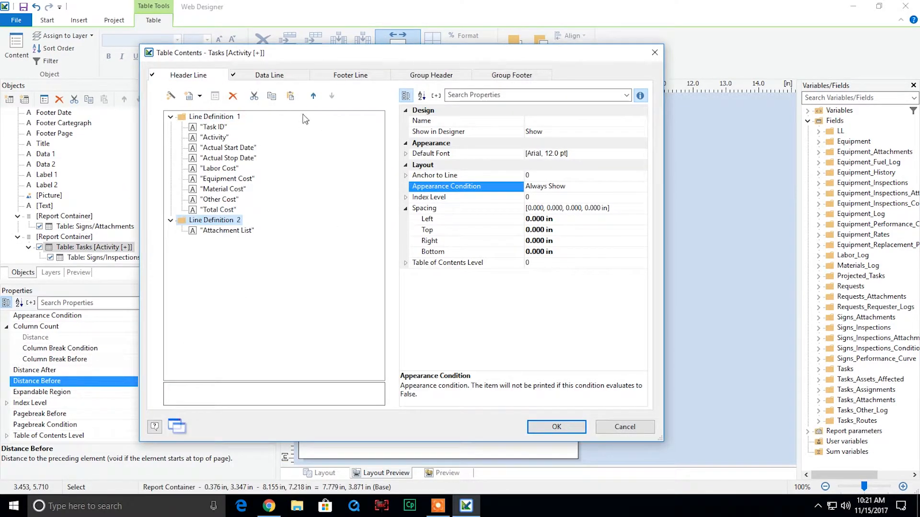
pyautogui.click(313, 96)
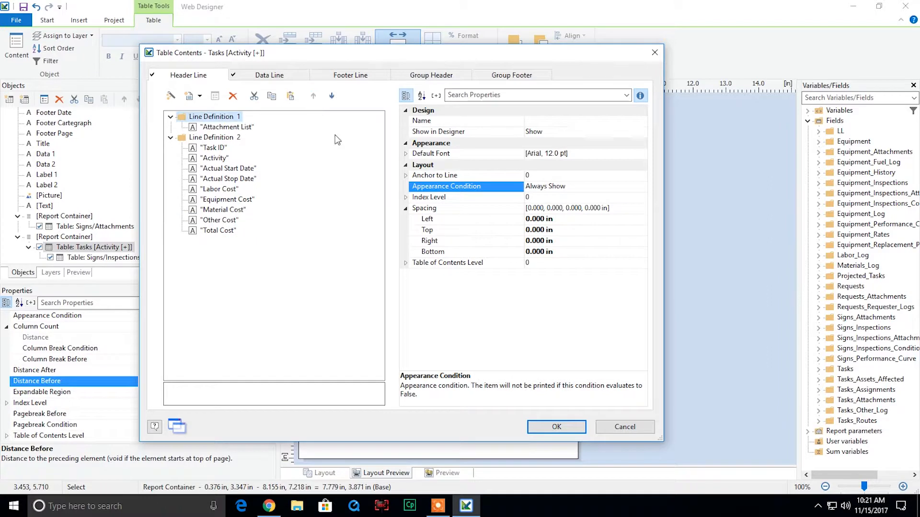
# - Change the copied title's contents in the Tasks header to "Task List" and accept the table contents
pyautogui.click(221, 127)
pyautogui.moveTo(642, 288); pyautogui.dragTo(643, 126)
pyautogui.click(569, 142)
pyautogui.moveTo(565, 143); pyautogui.dragTo(532, 138)
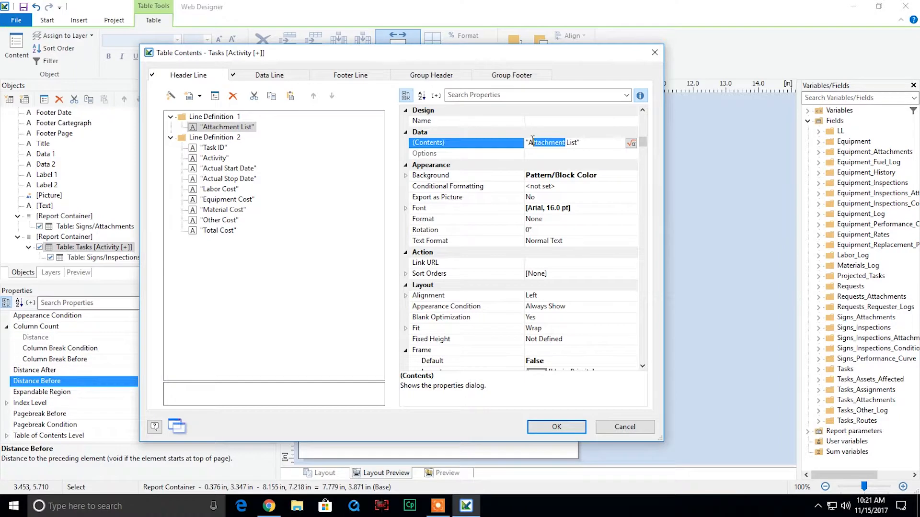
pyautogui.write('Task')
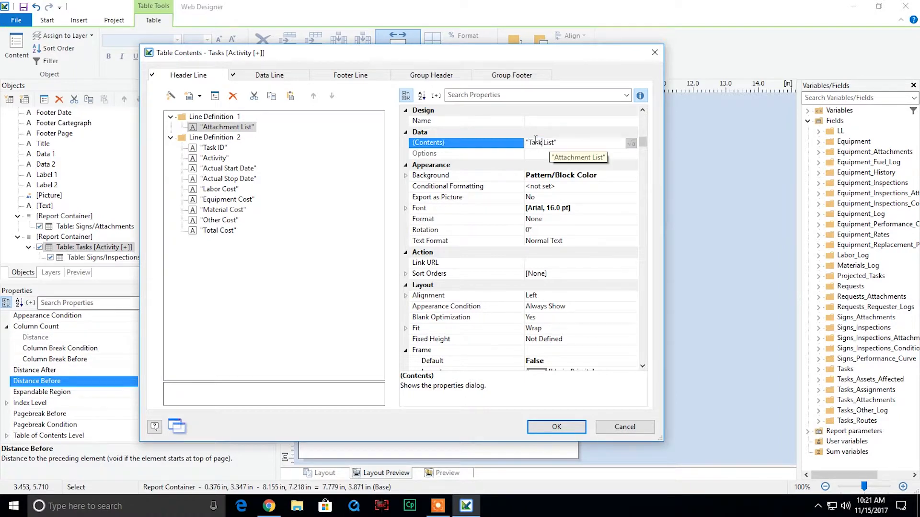
pyautogui.click(550, 428)
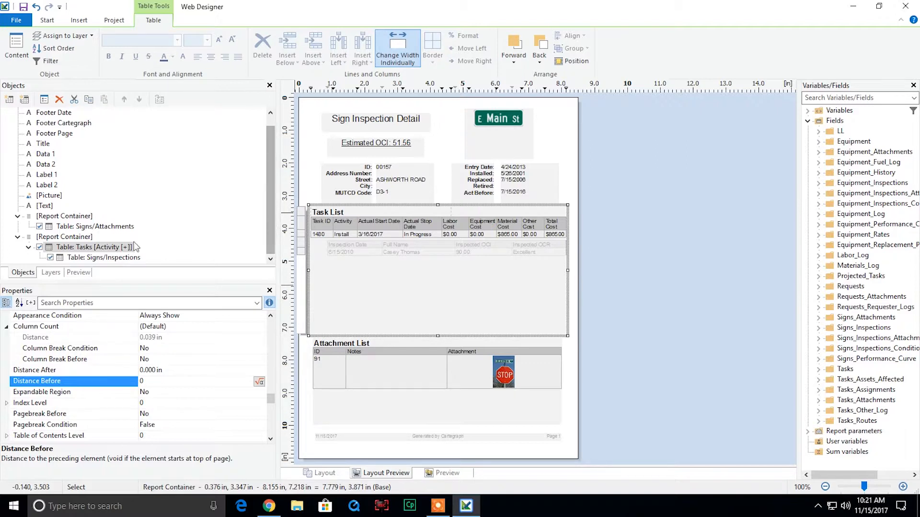
pyautogui.rightClick(109, 251)
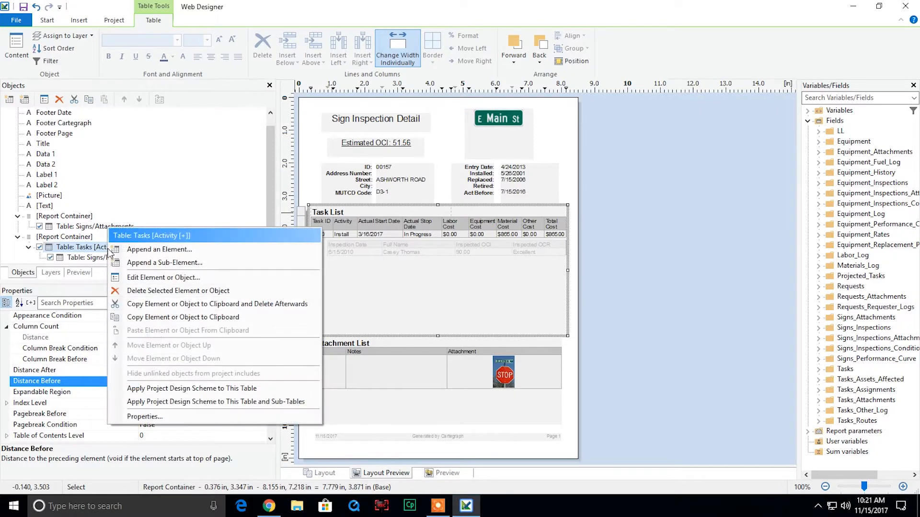
pyautogui.click(145, 260)
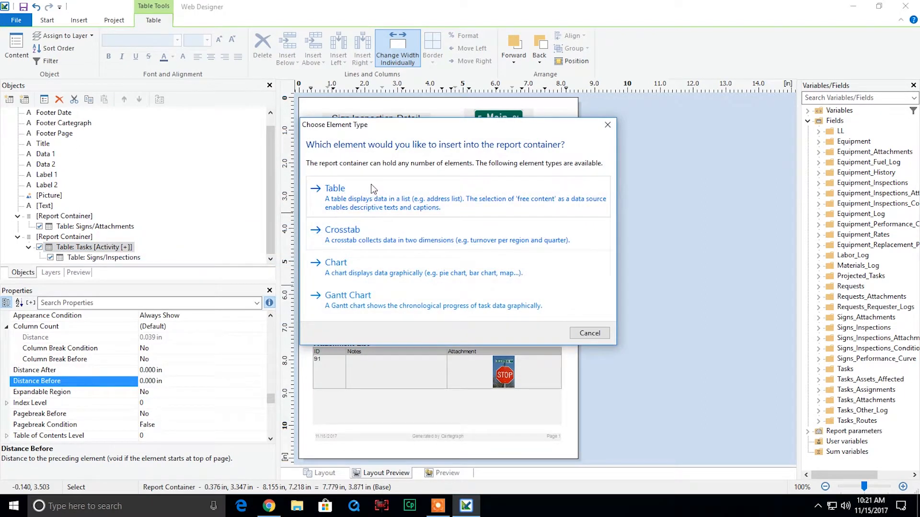
pyautogui.click(375, 203)
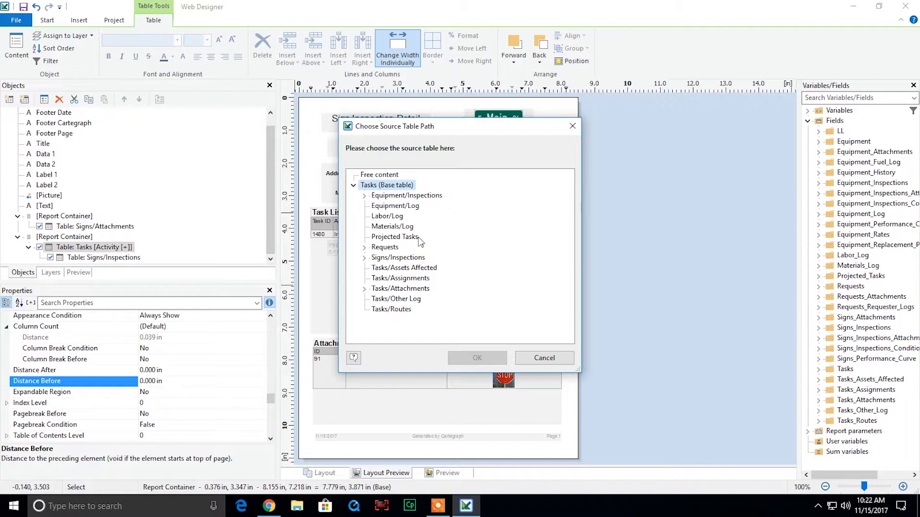
pyautogui.click(538, 360)
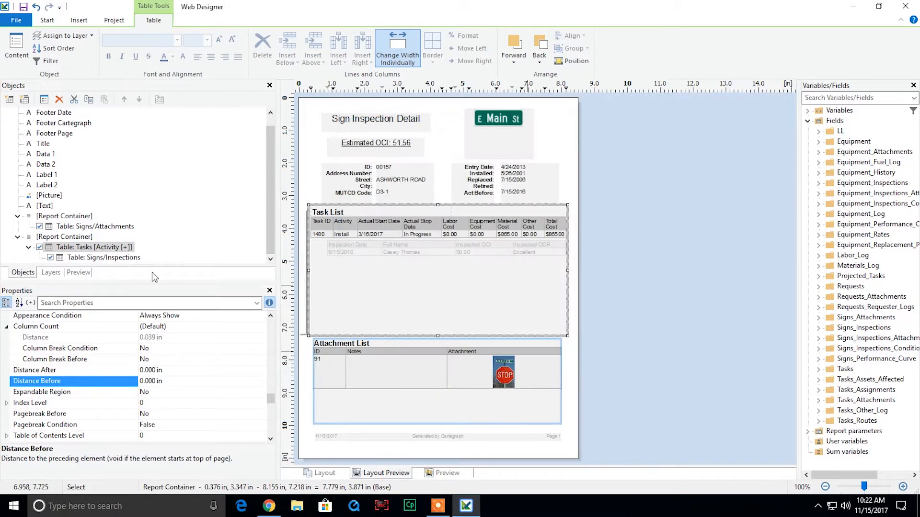
pyautogui.rightClick(104, 255)
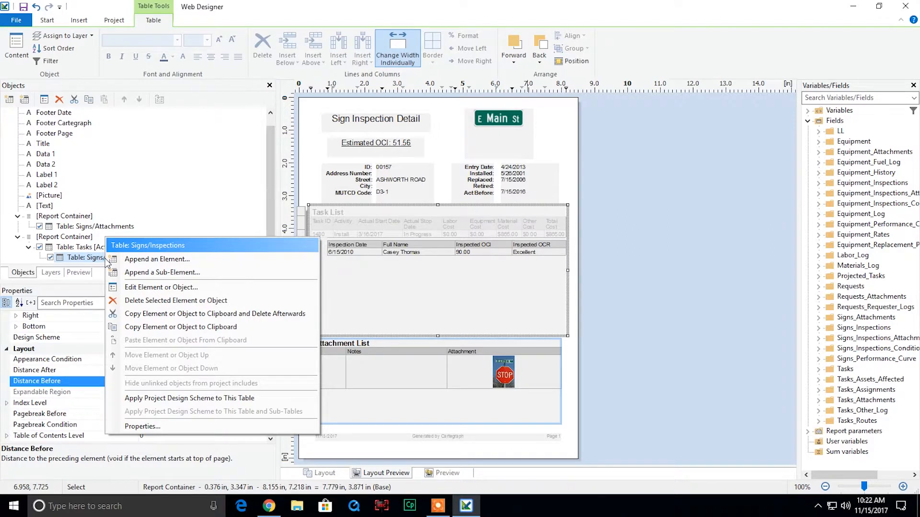
pyautogui.click(153, 199)
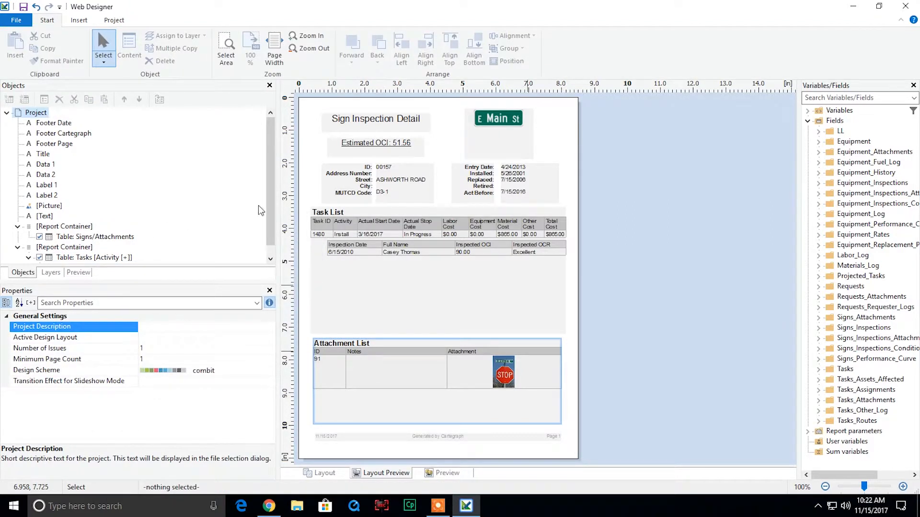
# - Append a Signs/Attachments table after the Tasks table in the same report container, with Attachment as its only column
pyautogui.moveTo(270, 224); pyautogui.dragTo(270, 234)
pyautogui.rightClick(68, 247)
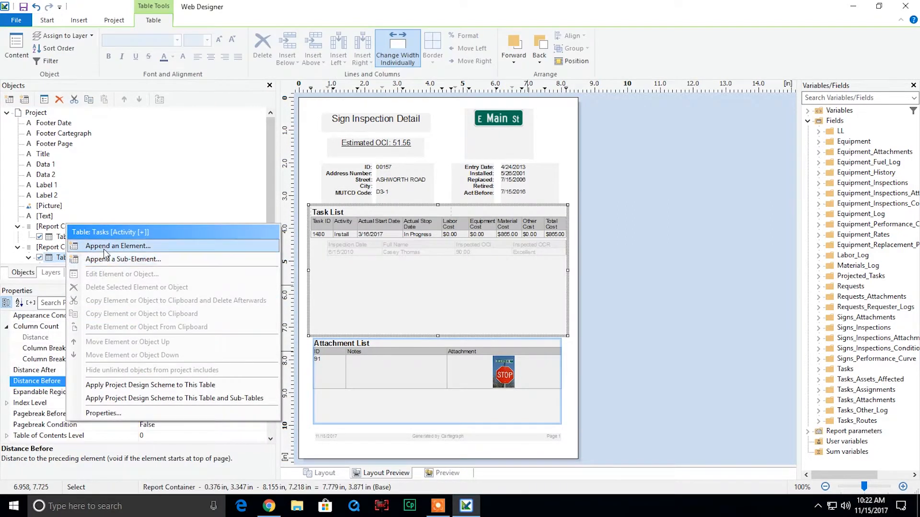
pyautogui.click(110, 246)
pyautogui.click(358, 201)
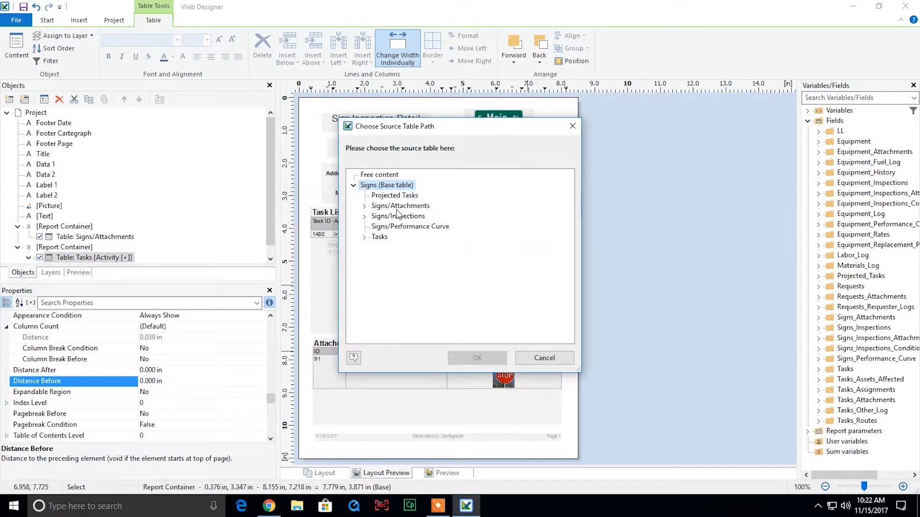
pyautogui.click(400, 206)
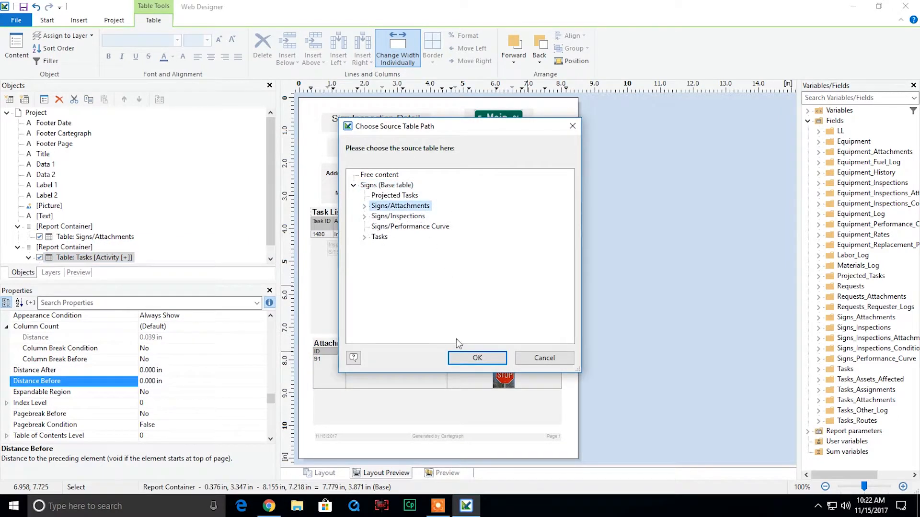
pyautogui.click(477, 358)
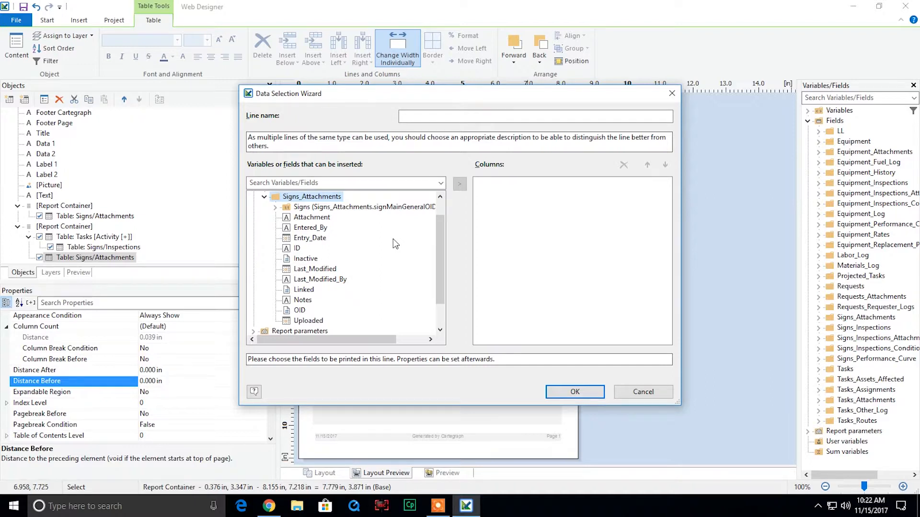
pyautogui.doubleClick(309, 218)
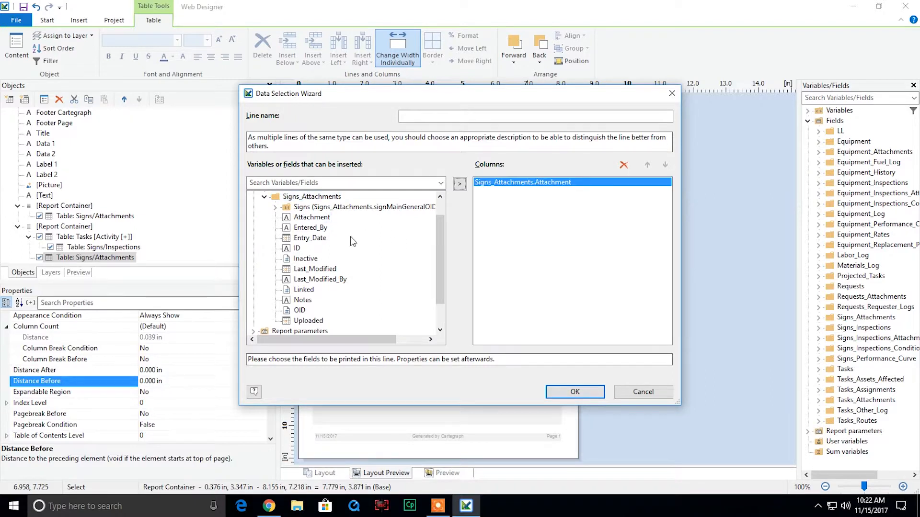
pyautogui.click(570, 393)
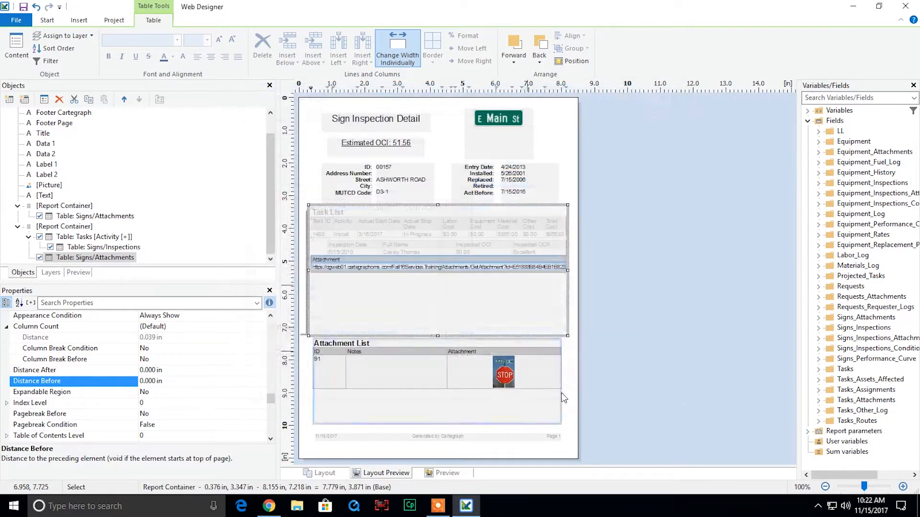
# - Copy the header lines of the standalone Signs/Attachments table into the appended Signs/Attachments table and delete its empty header line
pyautogui.doubleClick(408, 402)
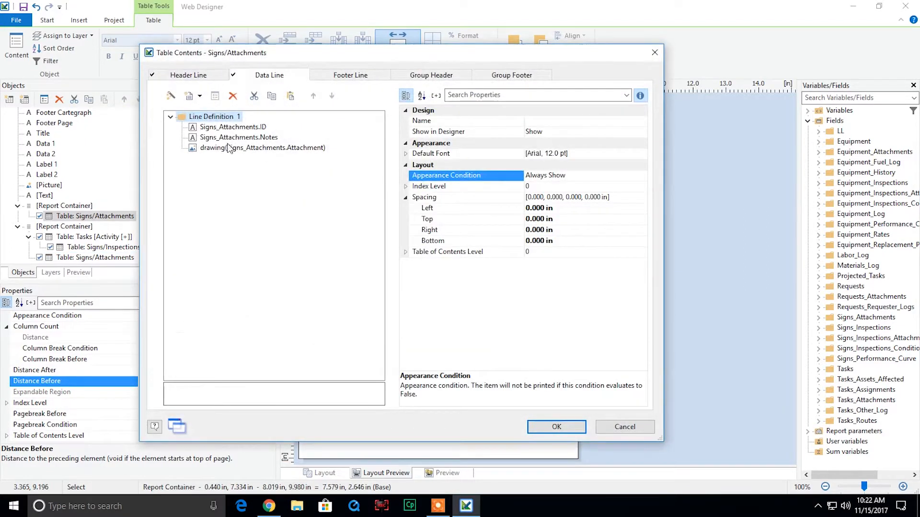
pyautogui.click(207, 77)
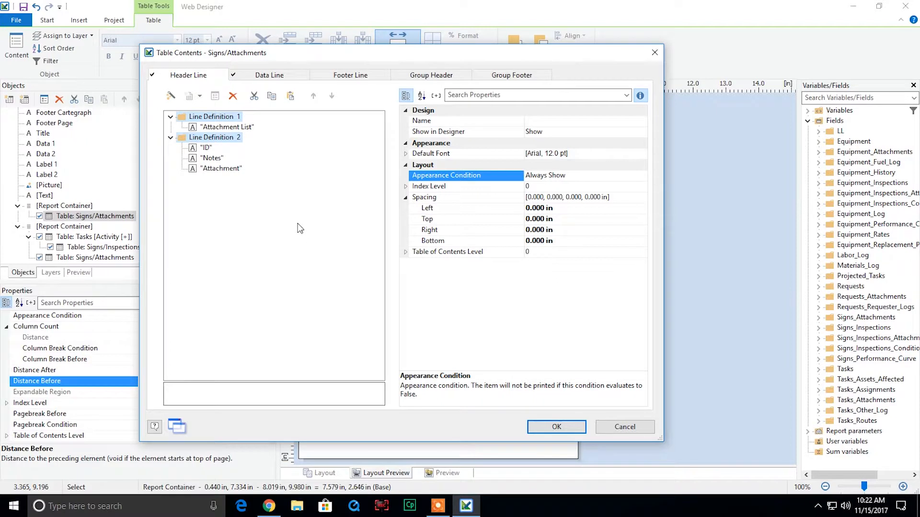
pyautogui.click(557, 427)
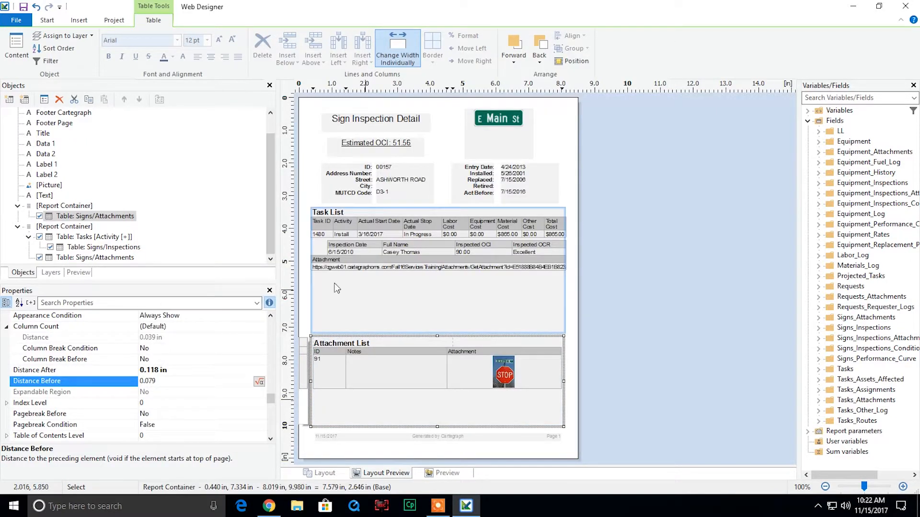
pyautogui.doubleClick(96, 257)
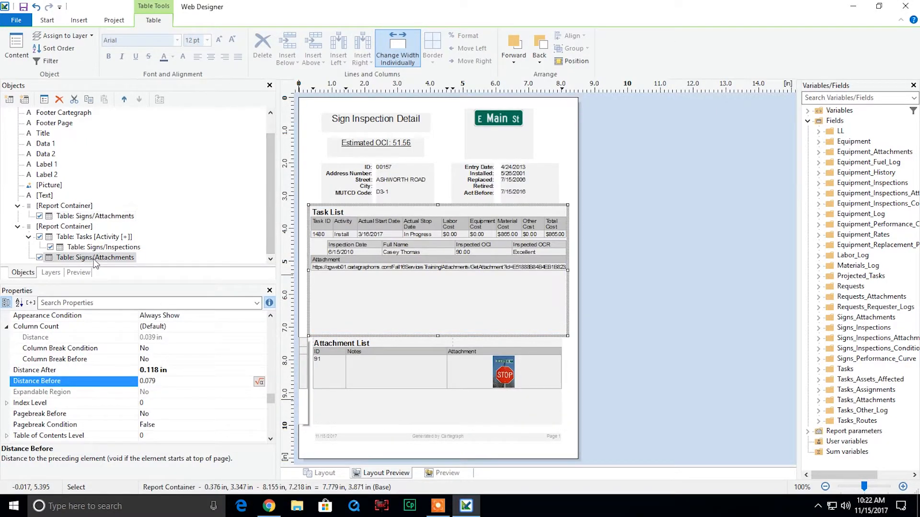
pyautogui.click(233, 97)
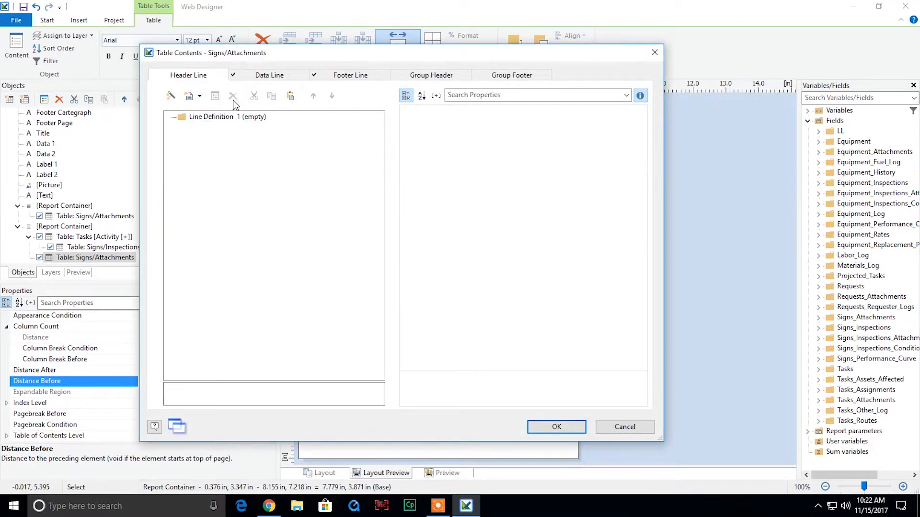
pyautogui.hotkey('ctrl', 'v')
pyautogui.click(211, 116)
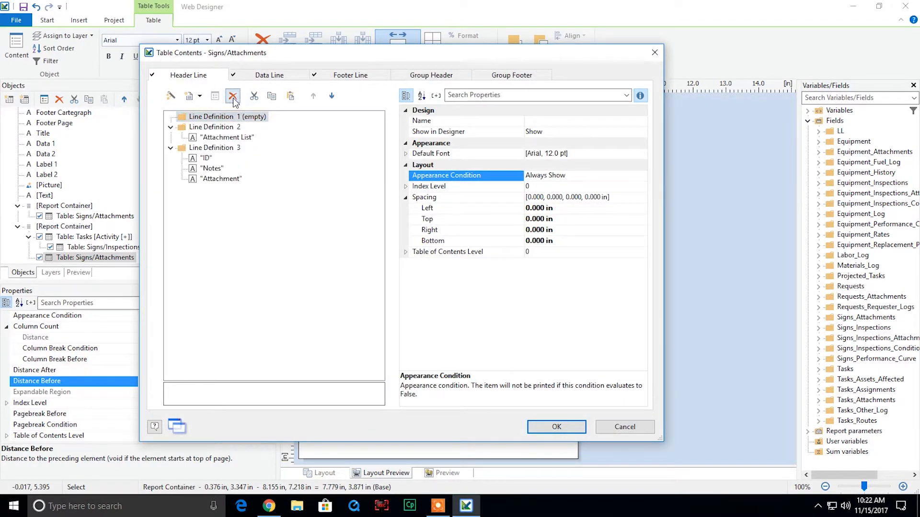
pyautogui.click(233, 95)
pyautogui.click(557, 427)
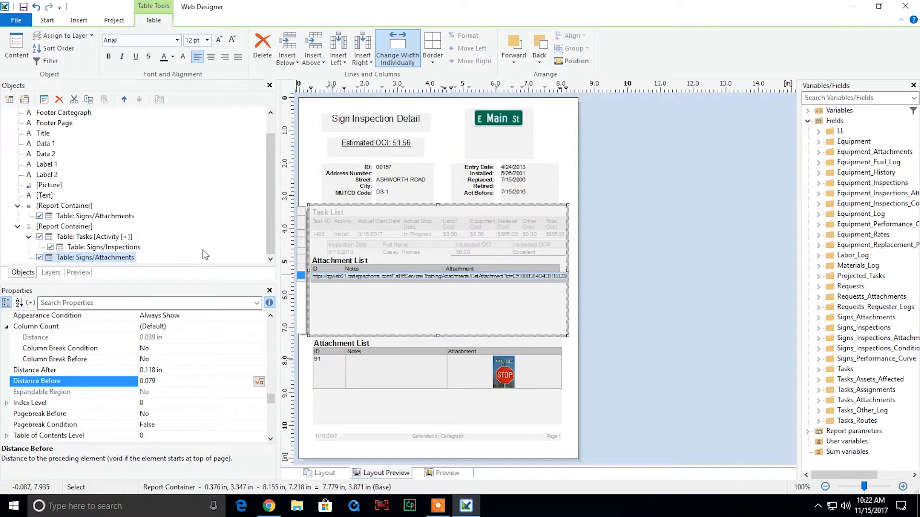
# - Replace the appended attachments table's Attachment-only data line with a copy of the standalone table's ID, Notes and drawing line
pyautogui.click(416, 412)
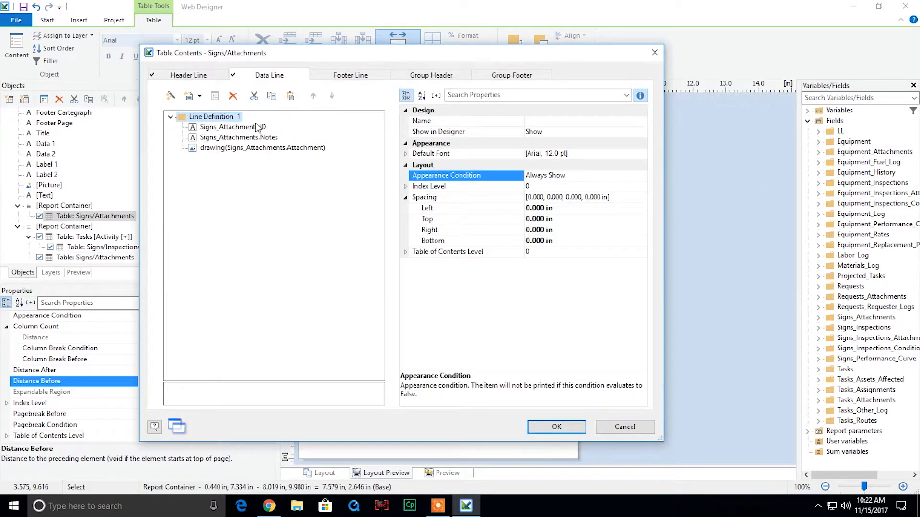
pyautogui.click(557, 427)
pyautogui.doubleClick(417, 310)
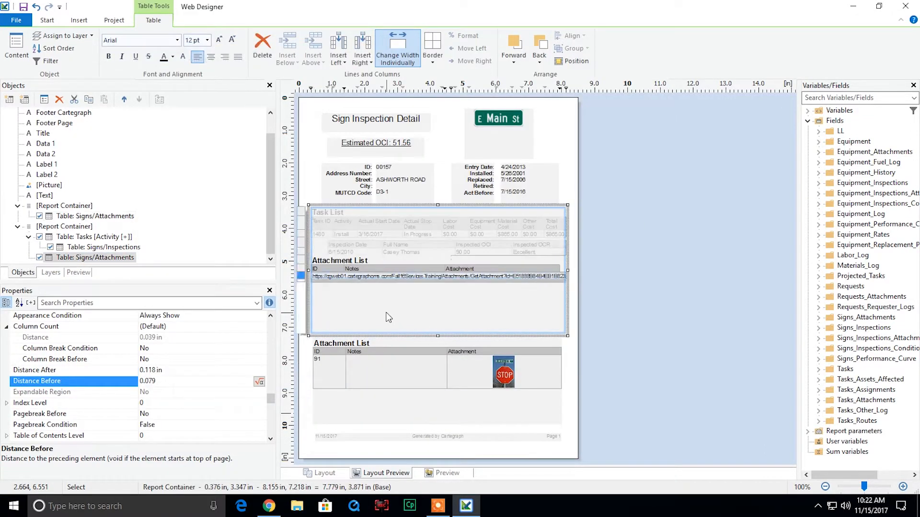
pyautogui.click(290, 97)
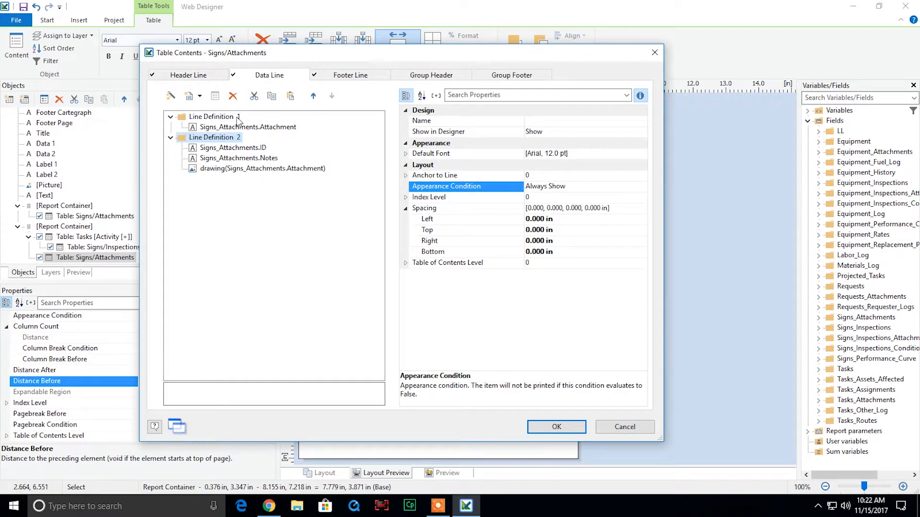
pyautogui.click(237, 117)
pyautogui.click(232, 97)
# - Delete the blank footer line from the appended attachments table and accept the table contents
pyautogui.click(348, 73)
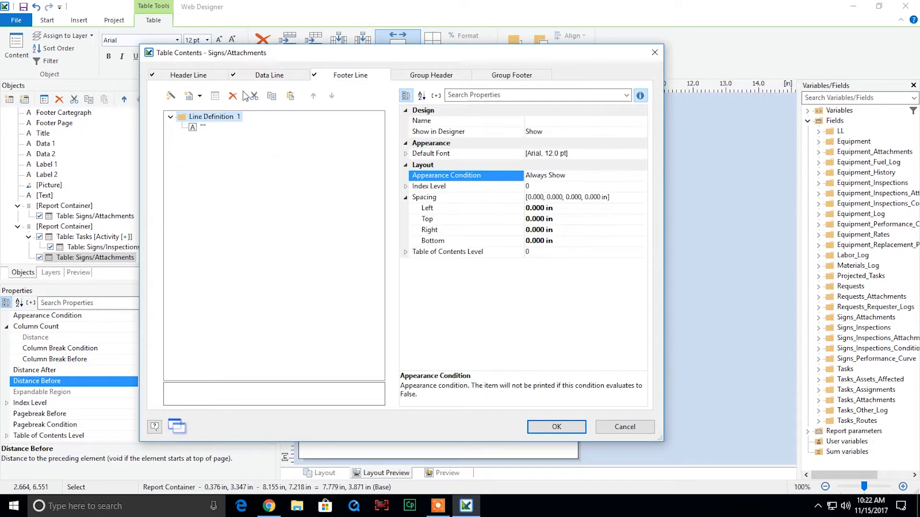
pyautogui.click(233, 96)
pyautogui.click(568, 425)
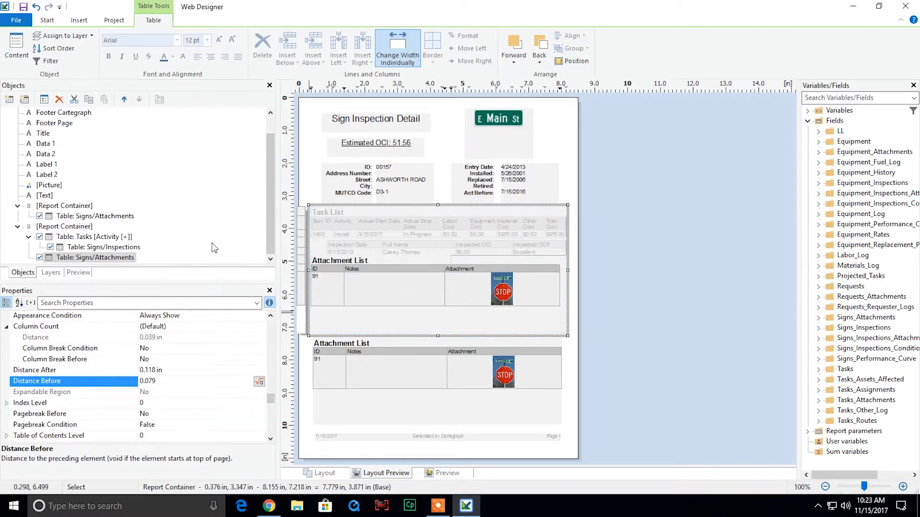
# - Delete the standalone Signs/Attachments table together with its separate report container
pyautogui.click(376, 402)
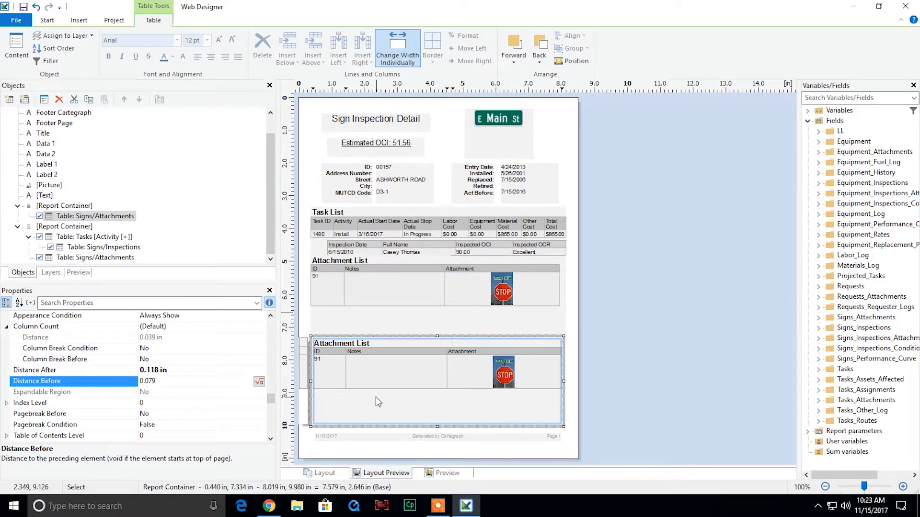
pyautogui.press('Delete')
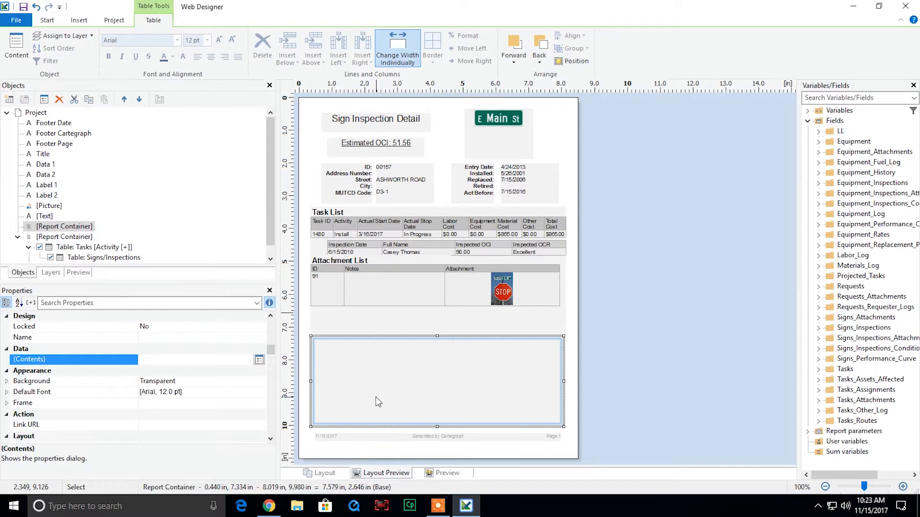
# - Stretch the remaining report container down to just above the footer, about 6.8 in tall, and shift its left edge to about 0.5 in
pyautogui.click(423, 327)
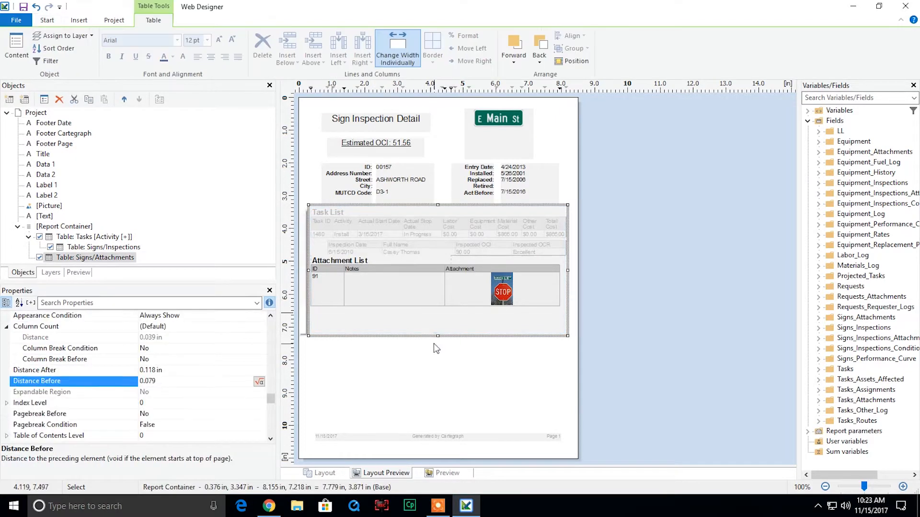
pyautogui.moveTo(437, 336); pyautogui.dragTo(428, 428)
pyautogui.click(427, 428)
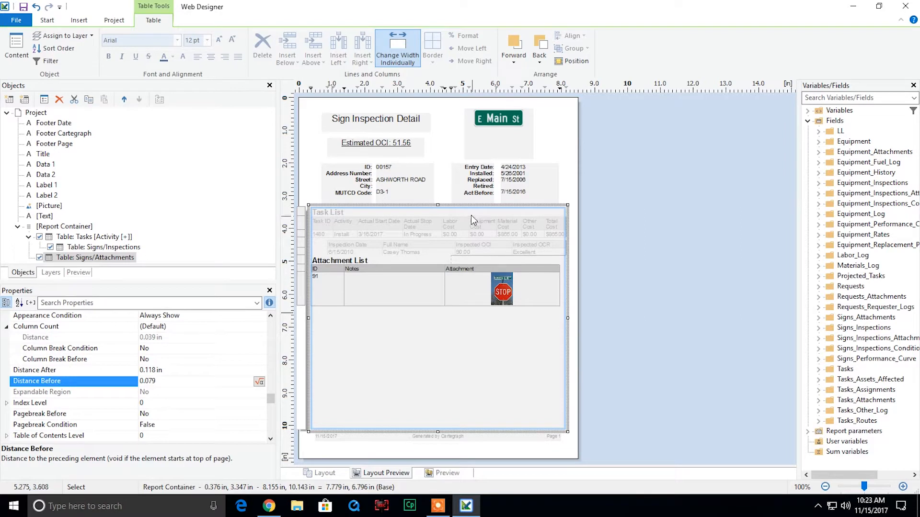
pyautogui.moveTo(468, 213); pyautogui.dragTo(473, 212)
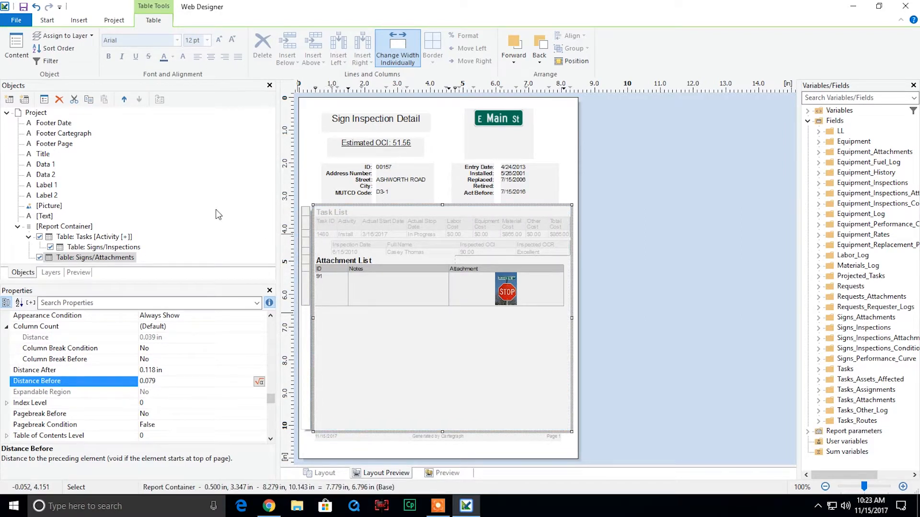
# - Save the report, refresh it in Chrome to examine the task and attachment lists, and return to Web Designer
pyautogui.click(23, 7)
pyautogui.click(270, 506)
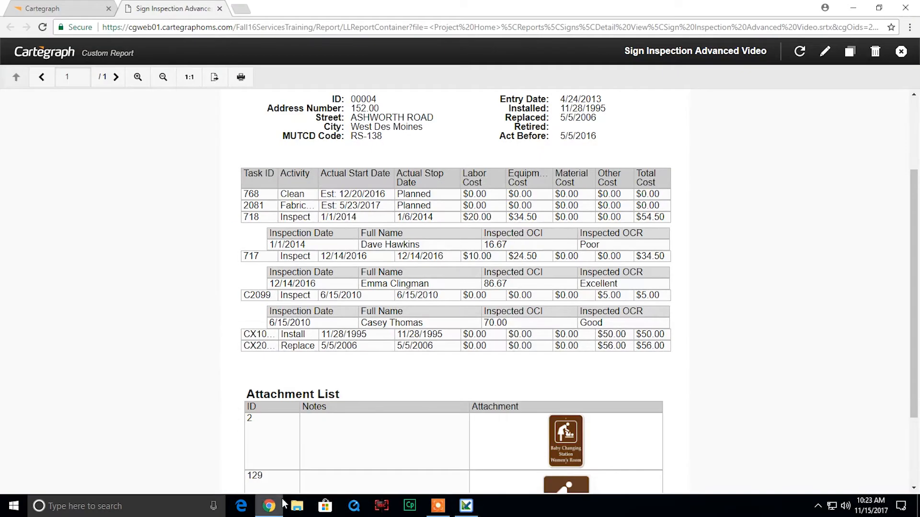
pyautogui.click(799, 52)
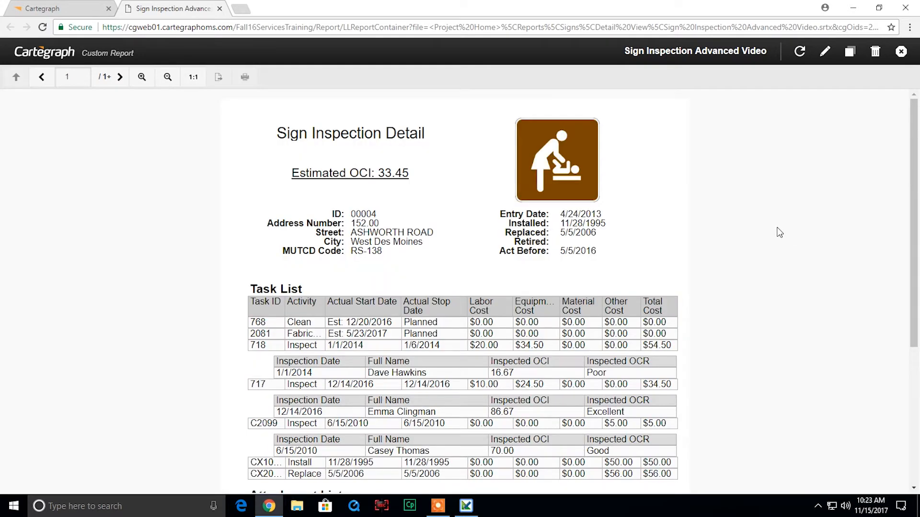
pyautogui.scroll(-5, 779, 230)
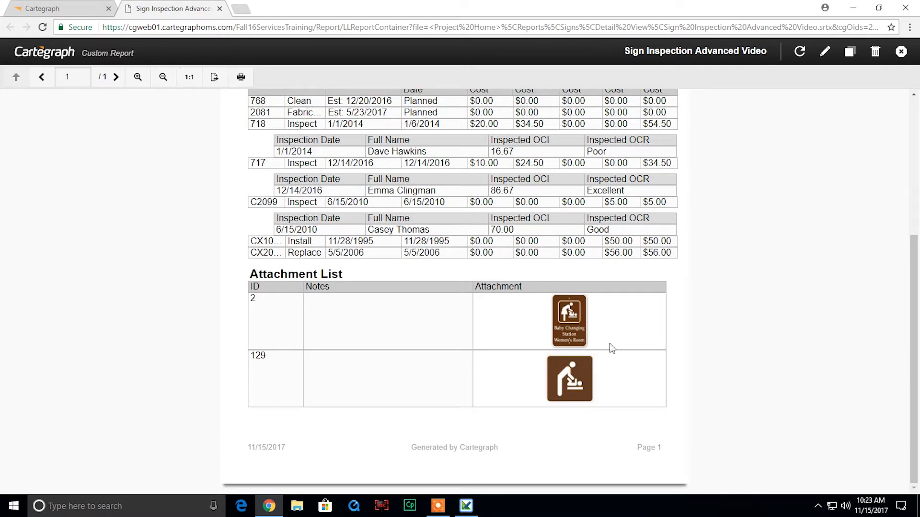
pyautogui.scroll(2, 670, 270)
pyautogui.scroll(3, 669, 270)
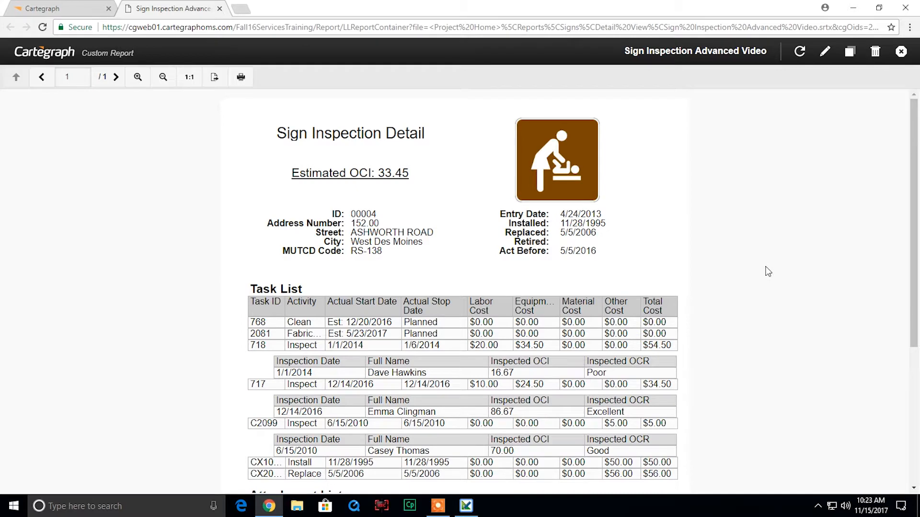
pyautogui.scroll(-5, 768, 271)
pyautogui.moveTo(470, 508)
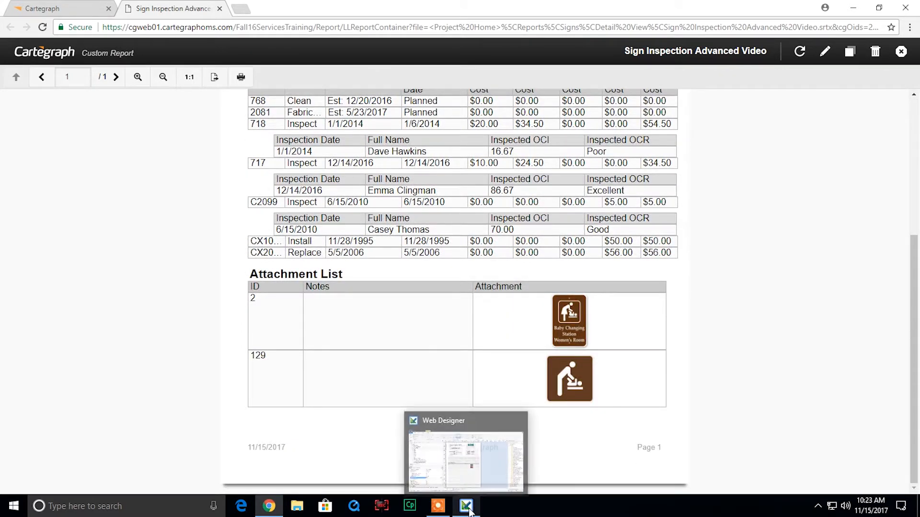
pyautogui.click(471, 489)
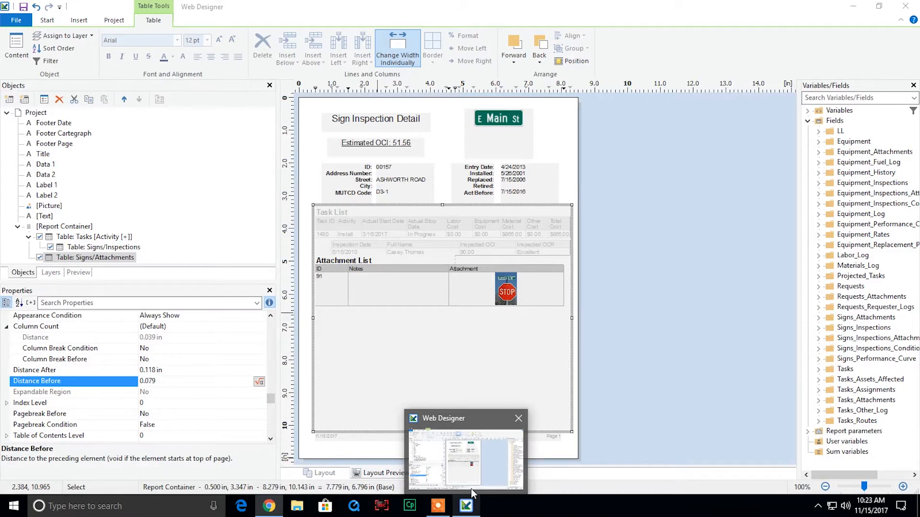
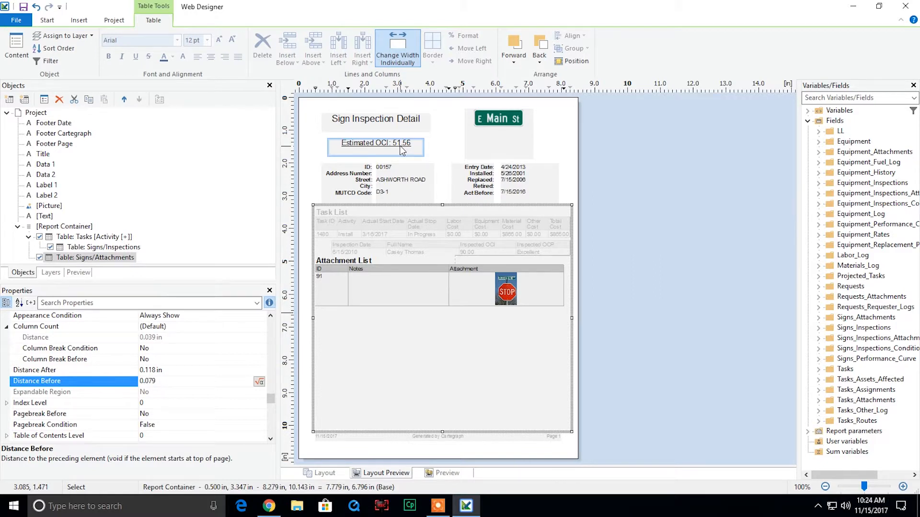
# - Examine the expression behind the Estimated OCI text and close it without changes
pyautogui.doubleClick(402, 150)
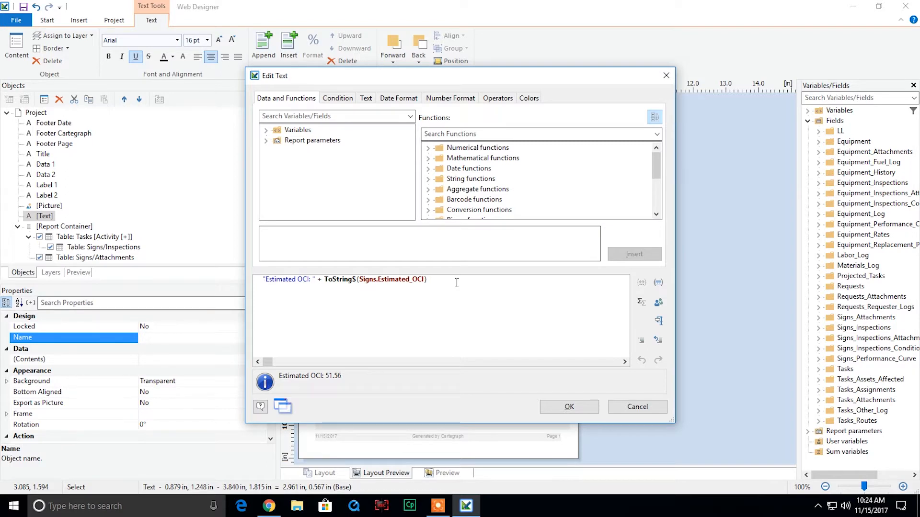
pyautogui.moveTo(457, 282); pyautogui.dragTo(256, 286)
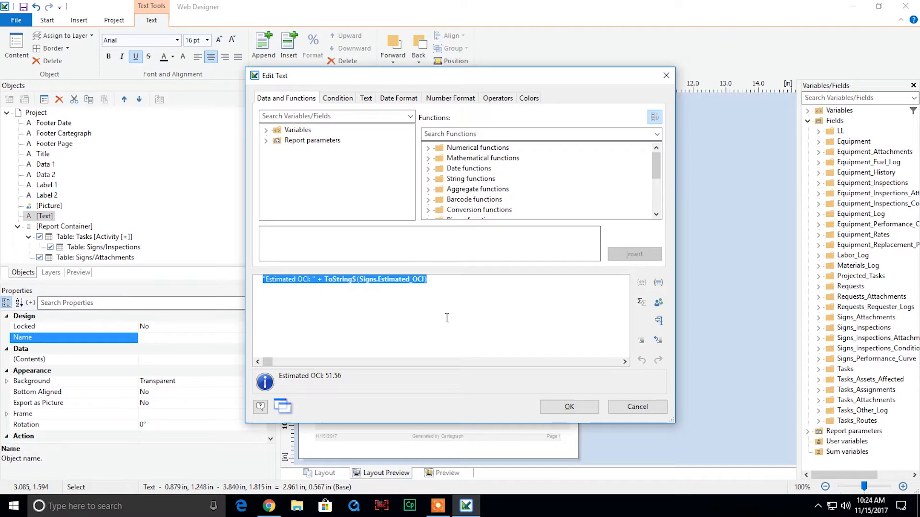
pyautogui.click(639, 412)
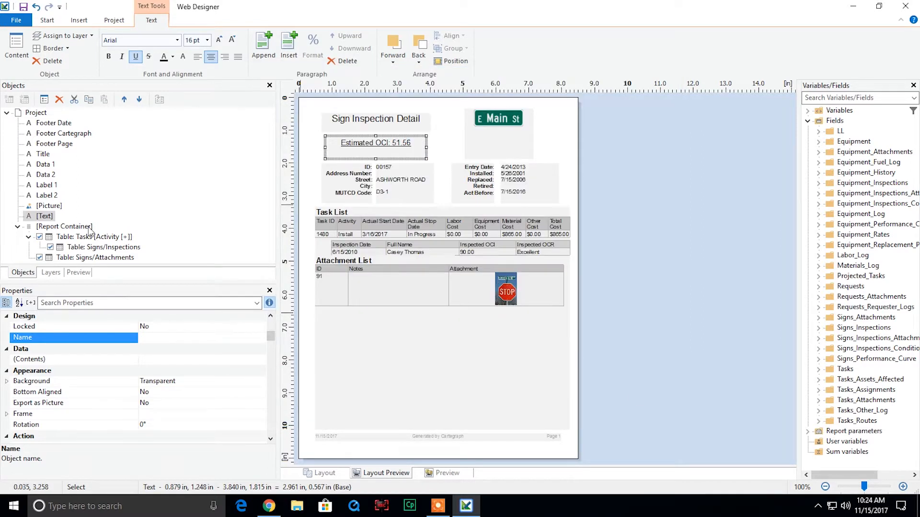
# - Open the formula editor for the font color of the Estimated OCI paragraph
pyautogui.doubleClick(47, 216)
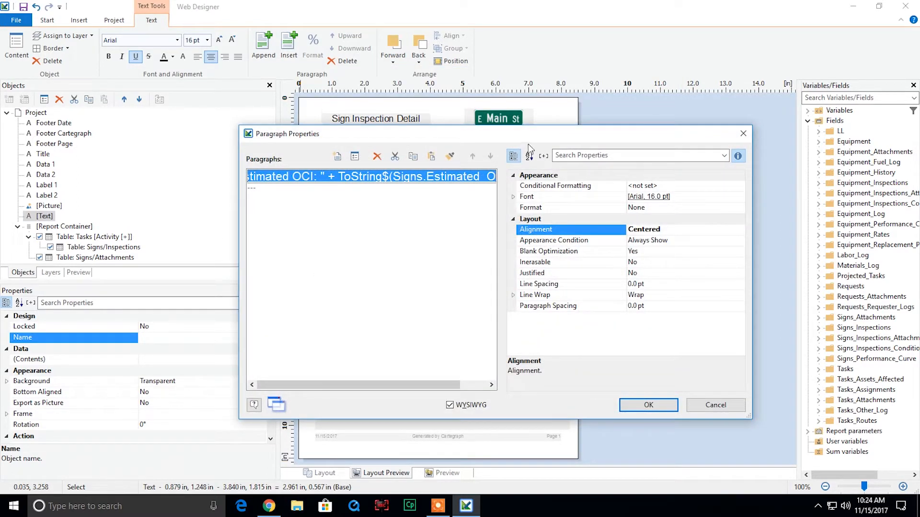
pyautogui.click(514, 197)
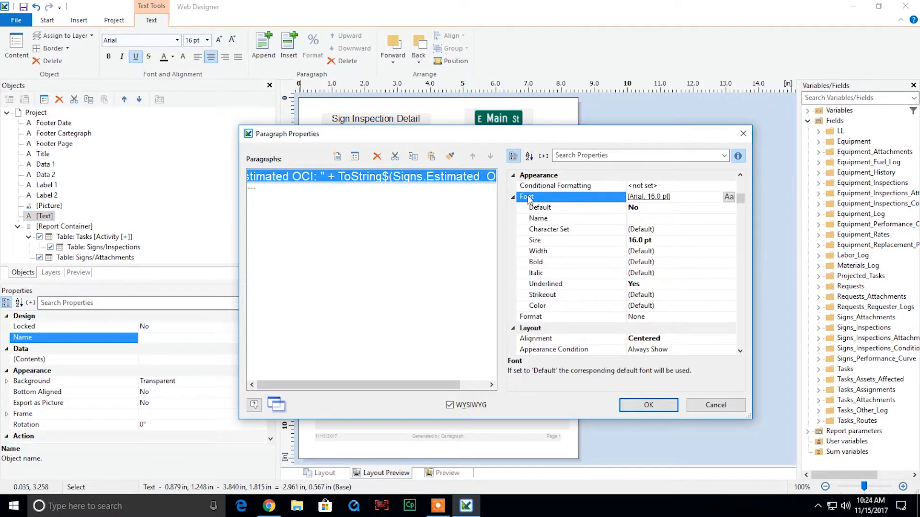
pyautogui.click(669, 309)
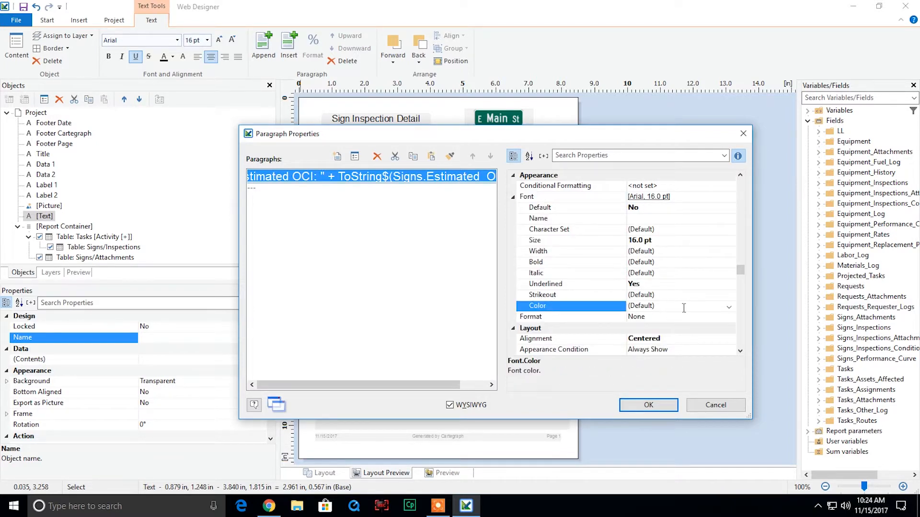
pyautogui.click(728, 306)
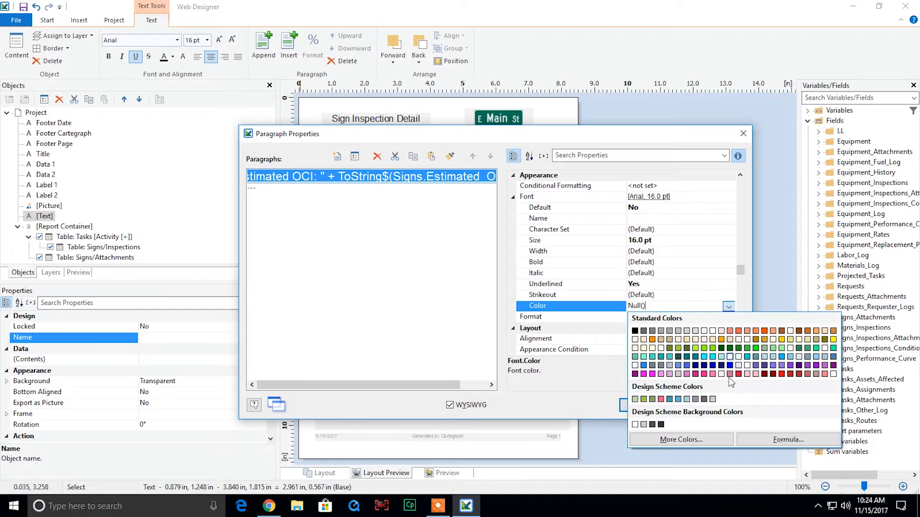
pyautogui.click(785, 440)
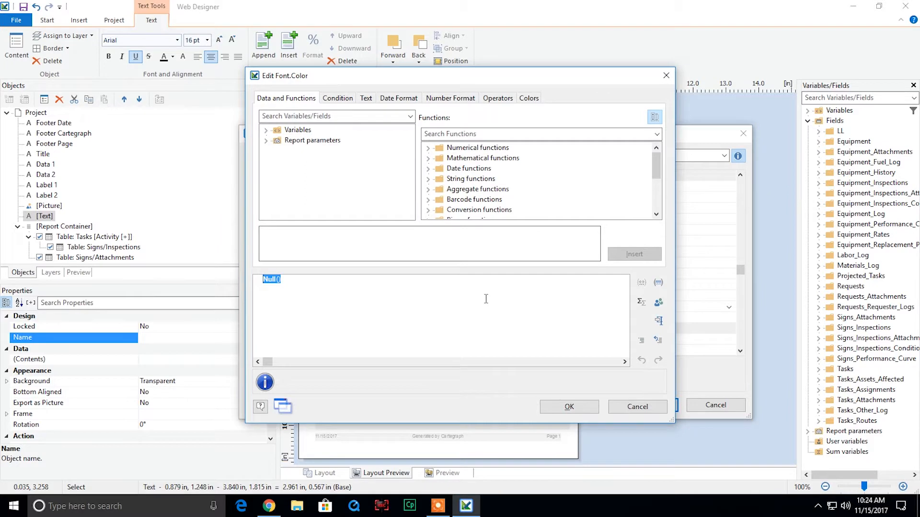
# - Replace the default color formula with the opening condition If(Signs.Estimated_OCI <= 41, LL.Color.Red, so low values are red
pyautogui.write('If')
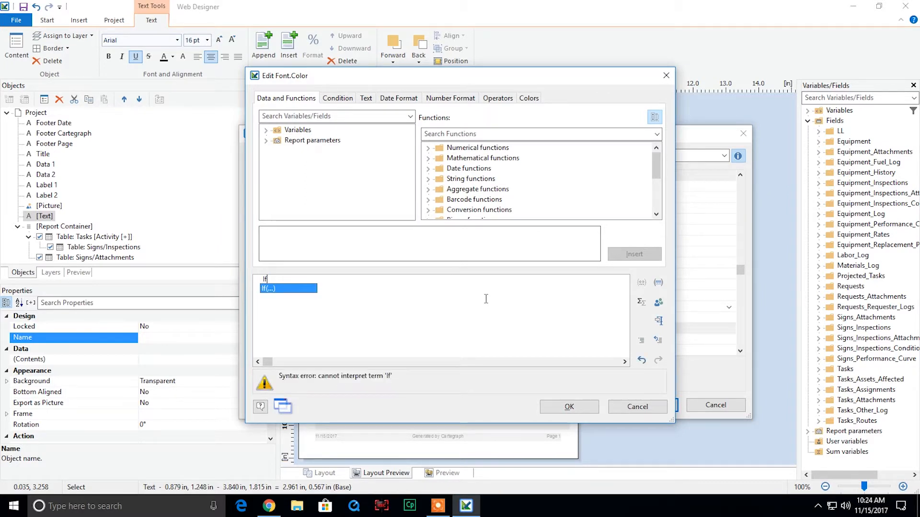
pyautogui.write('(Si')
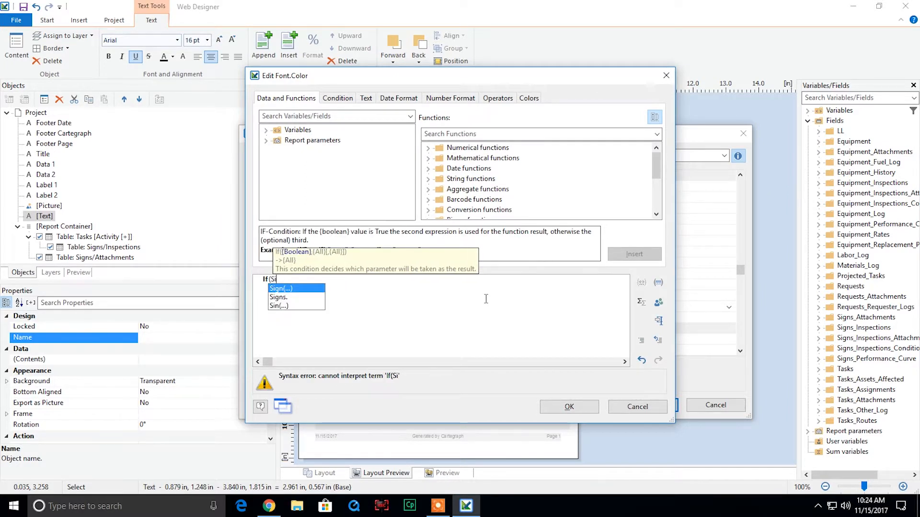
pyautogui.write('gns.Estimated_')
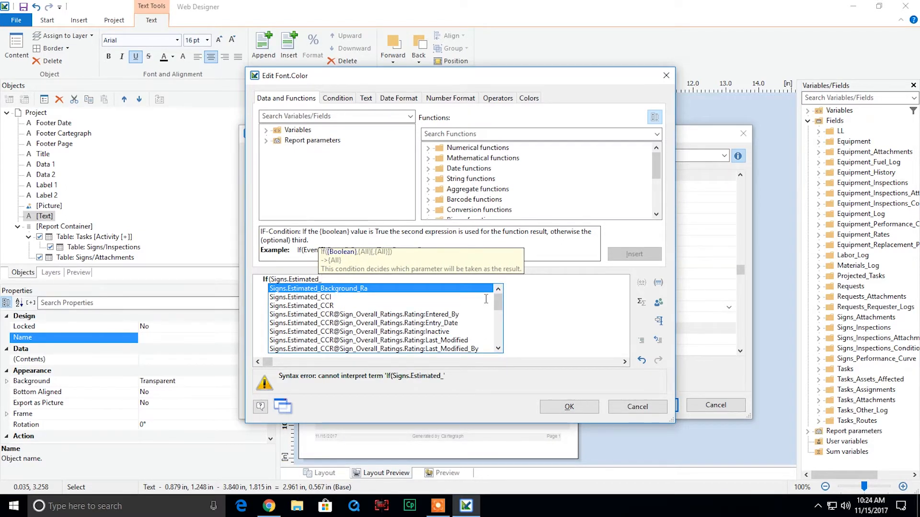
pyautogui.write('OCI <=')
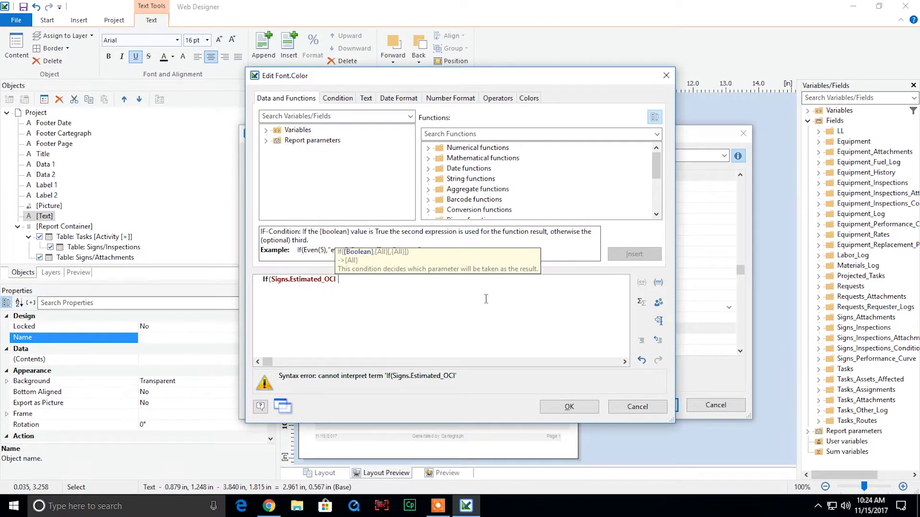
pyautogui.write(' 41,')
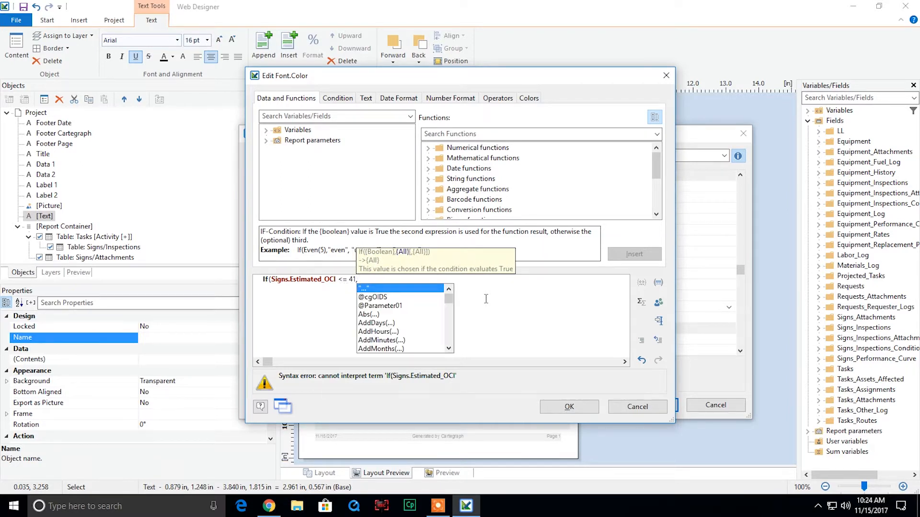
pyautogui.write(' LL.C')
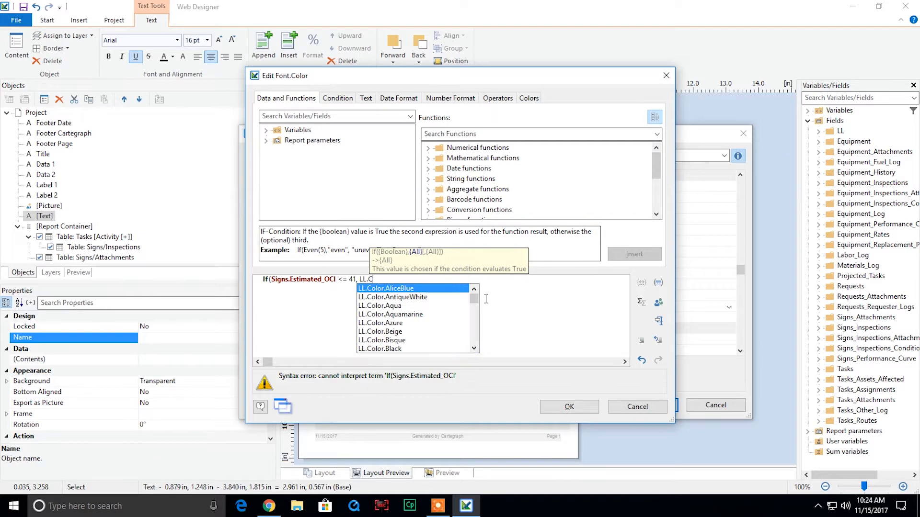
pyautogui.write('olor.')
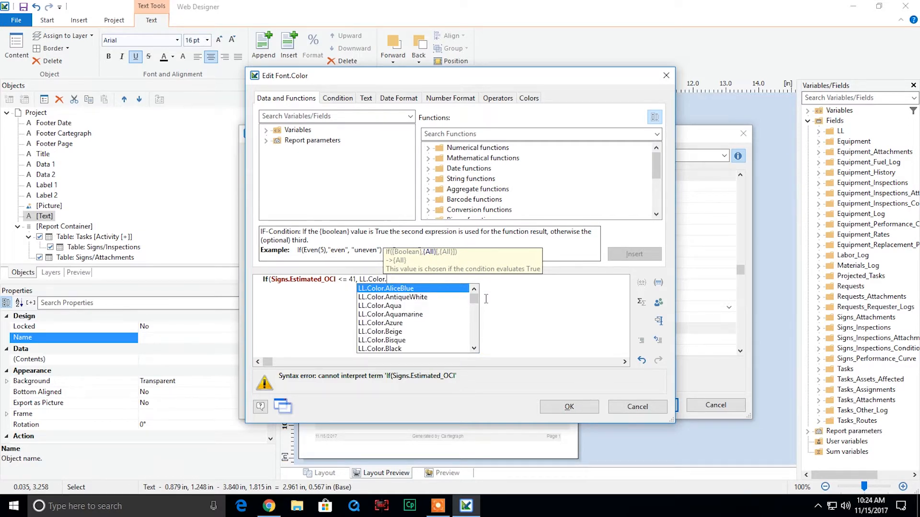
pyautogui.write('Red')
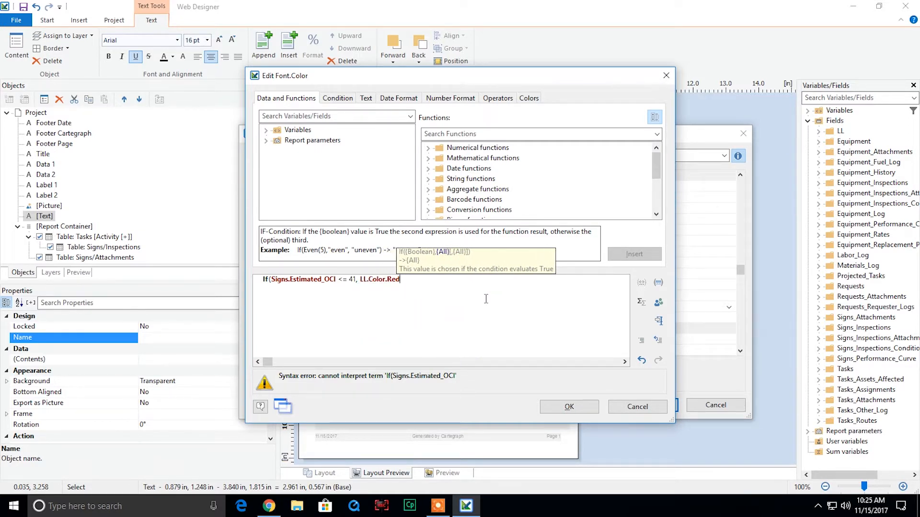
pyautogui.write(', ')
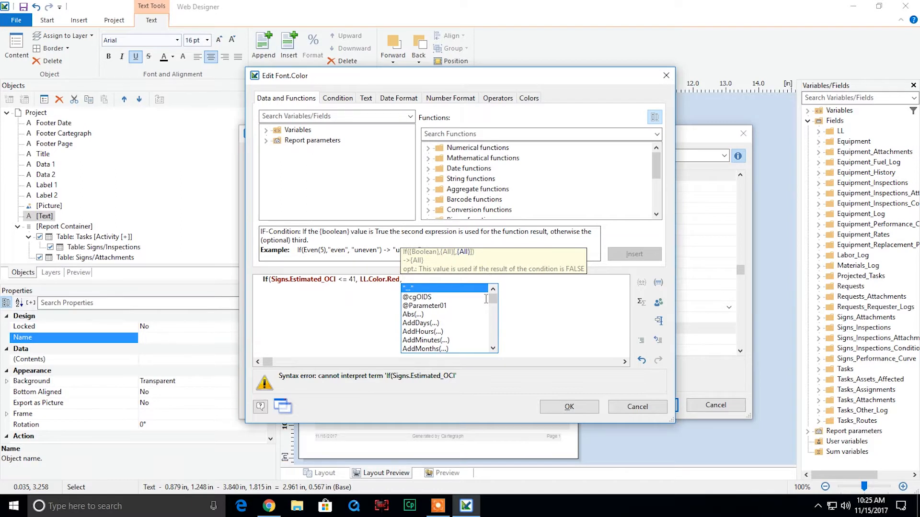
# - Add a nested condition to the color formula: If(NumInRange(Signs.Estimated_OCI, 42, 75), as the alternative to red
pyautogui.write('IF')
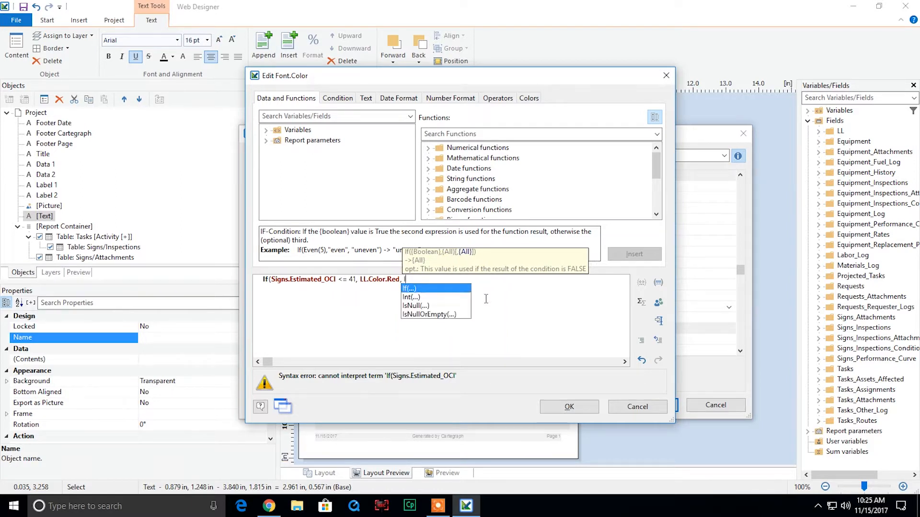
pyautogui.press('Return')
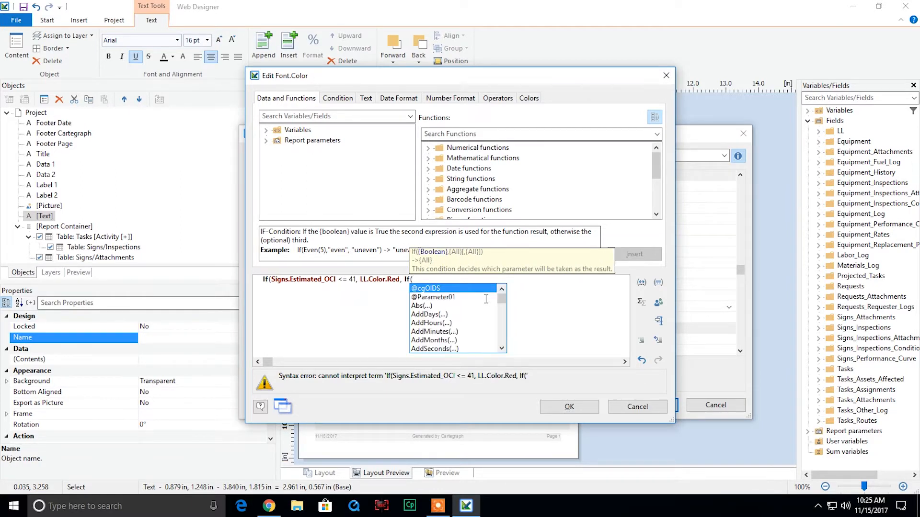
pyautogui.write('Num')
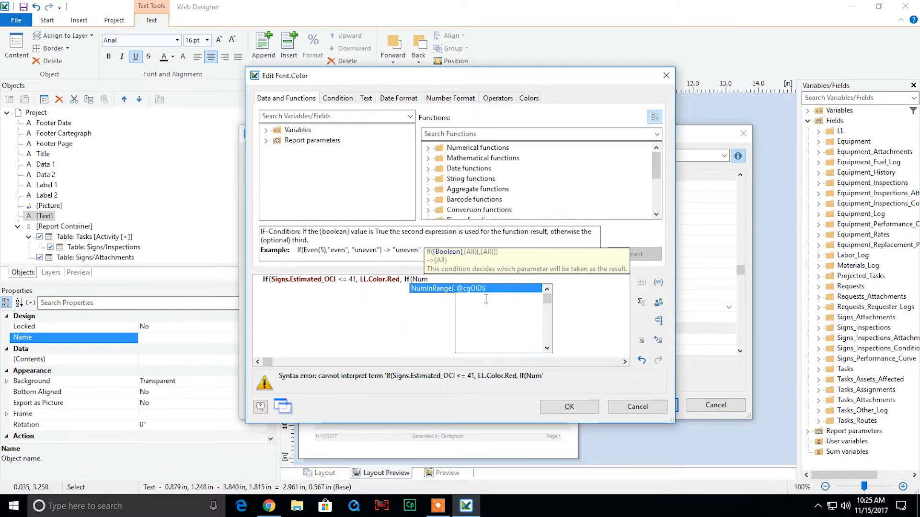
pyautogui.press('Return')
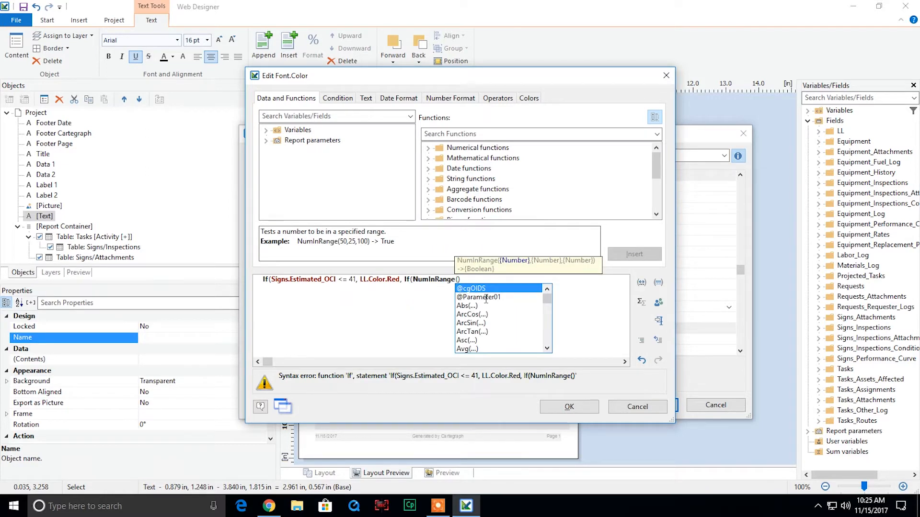
pyautogui.write('Signs.')
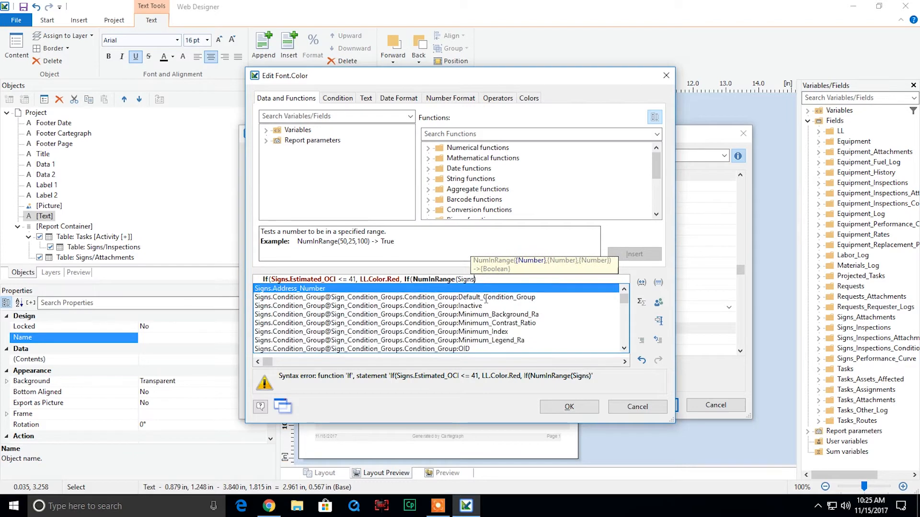
pyautogui.write('Estimated')
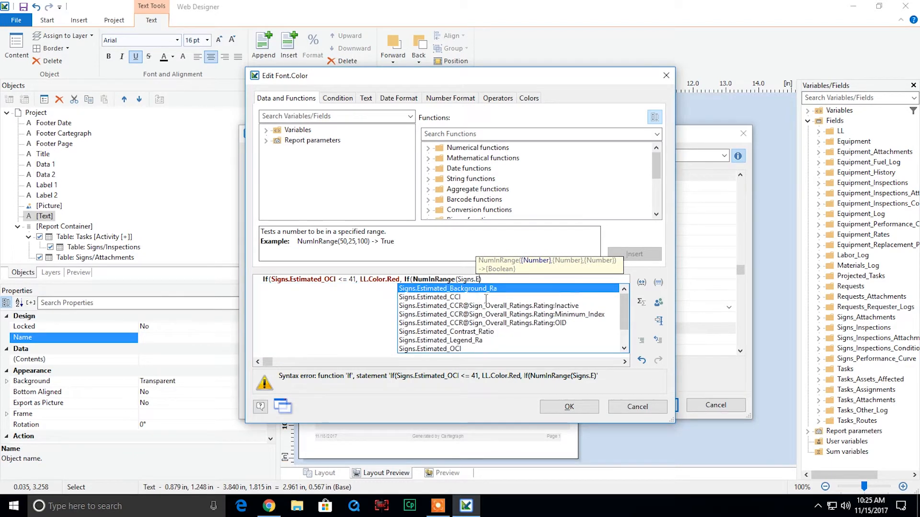
pyautogui.write('_OCI')
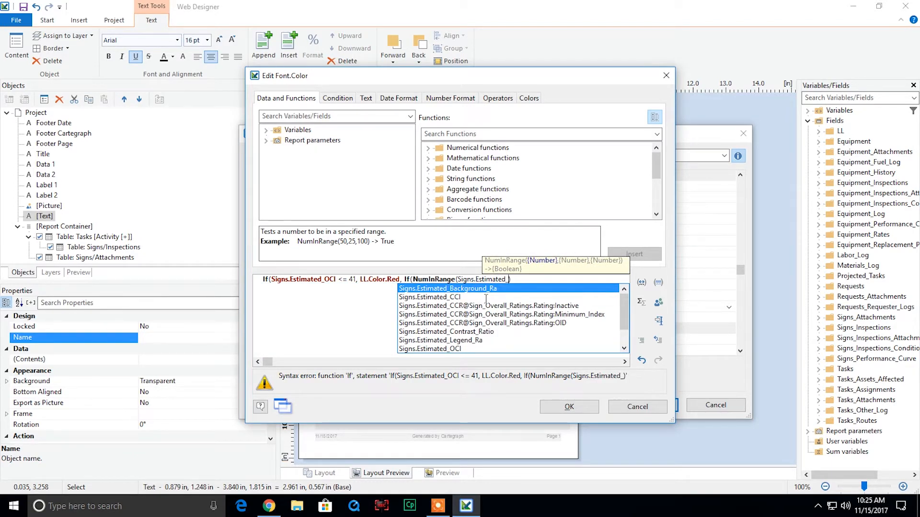
pyautogui.write(', ')
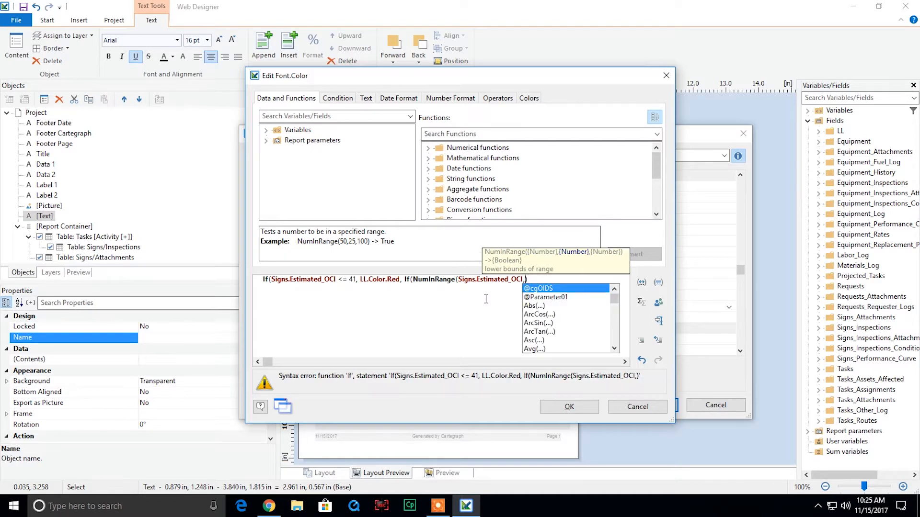
pyautogui.write('42, 75')
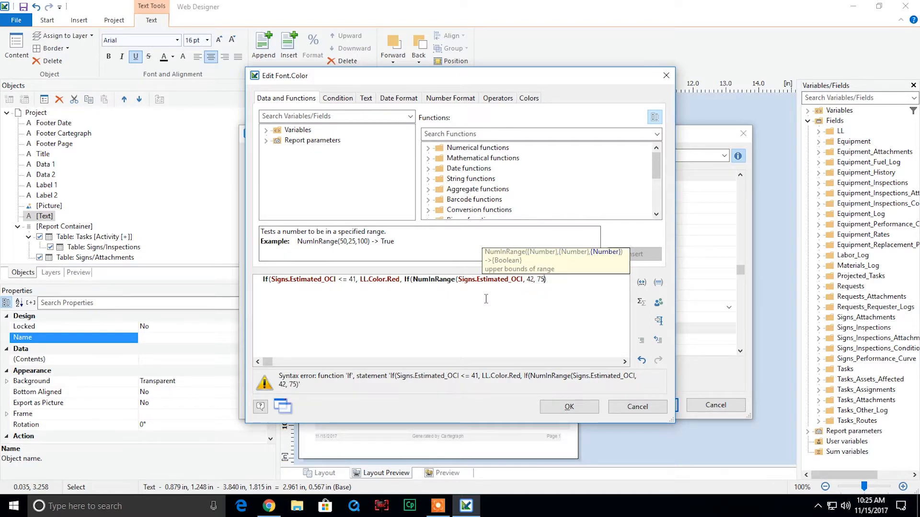
pyautogui.press('Right')
pyautogui.write(',')
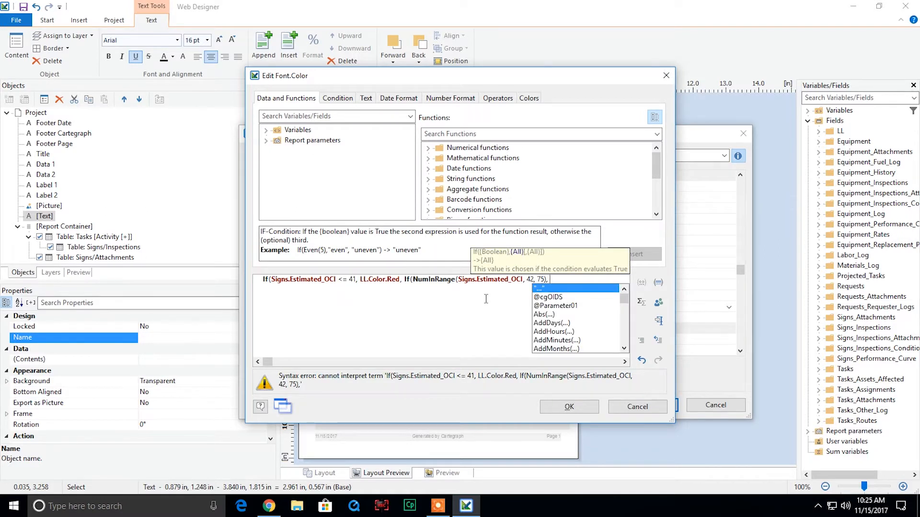
# - Complete the nested condition with LL.Color.Blue for the 42 to 75 range and LL.Color.Green otherwise, closing both parentheses
pyautogui.write(' LL.C')
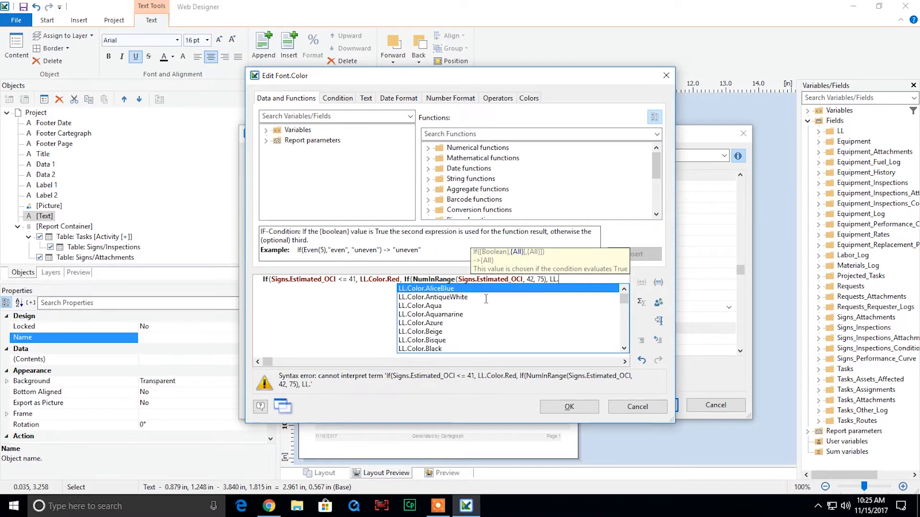
pyautogui.write('olo')
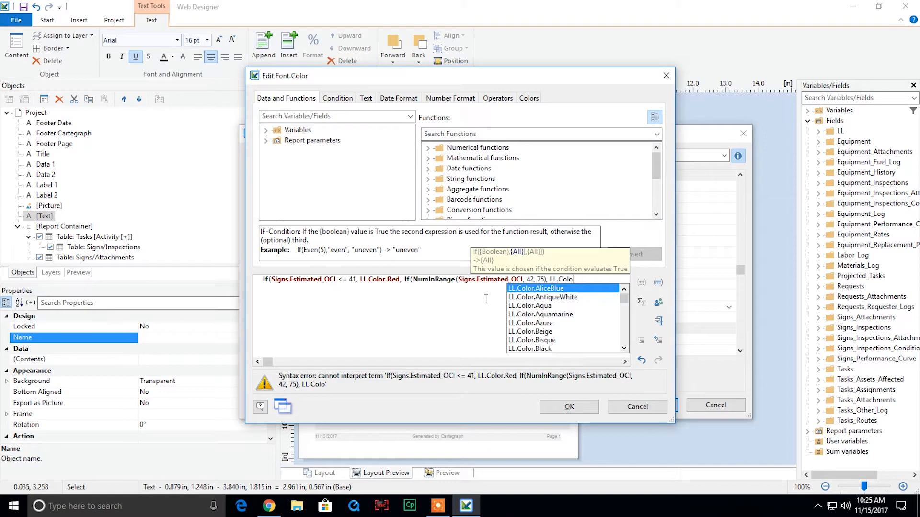
pyautogui.write('r.Bl')
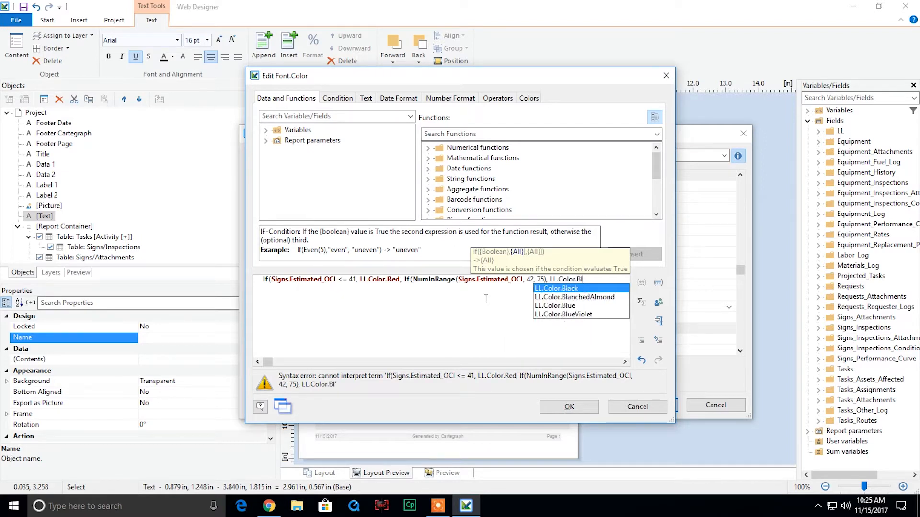
pyautogui.write('ue,')
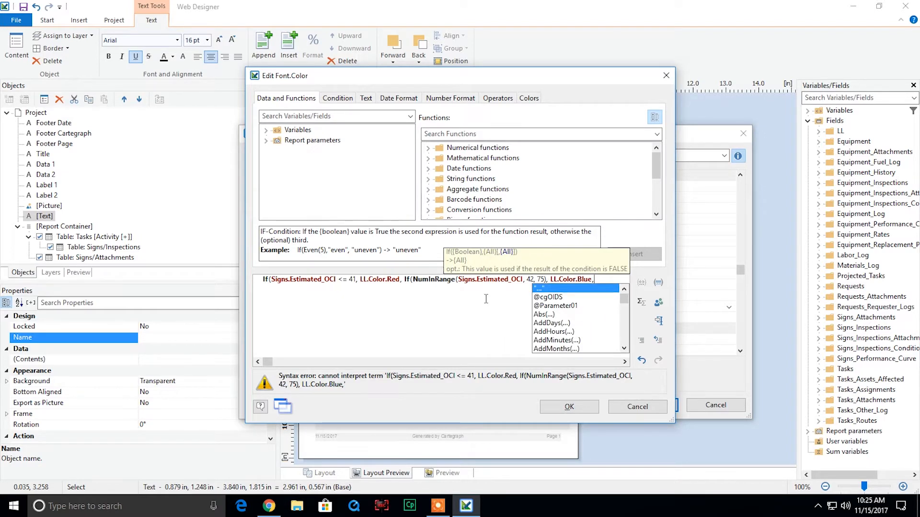
pyautogui.write(' Ll.')
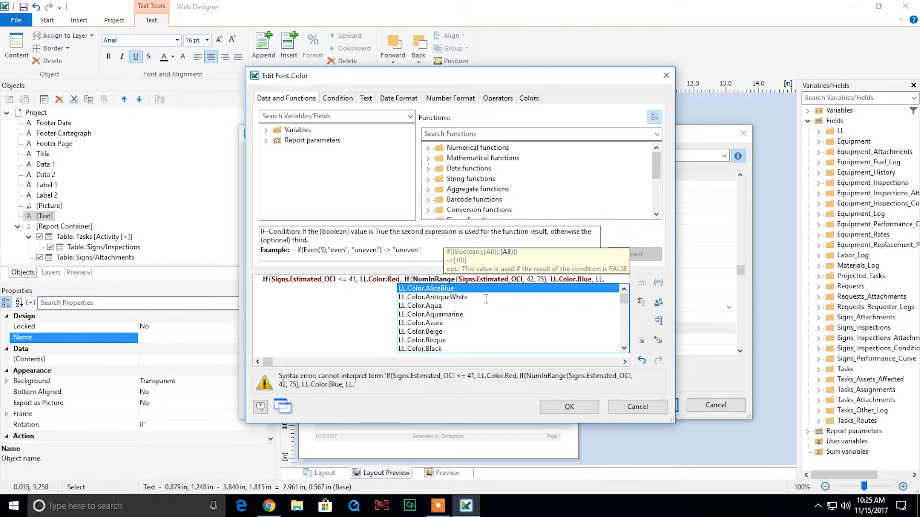
pyautogui.write('Color')
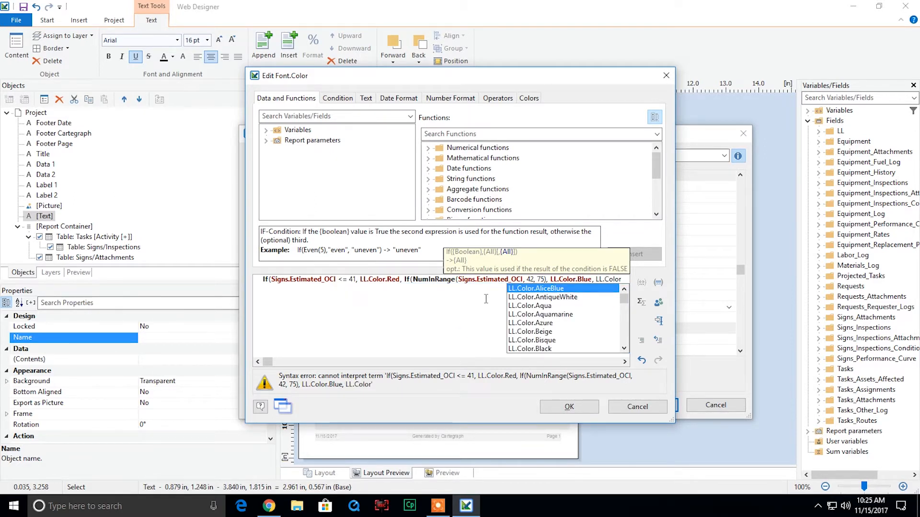
pyautogui.write('.Green')
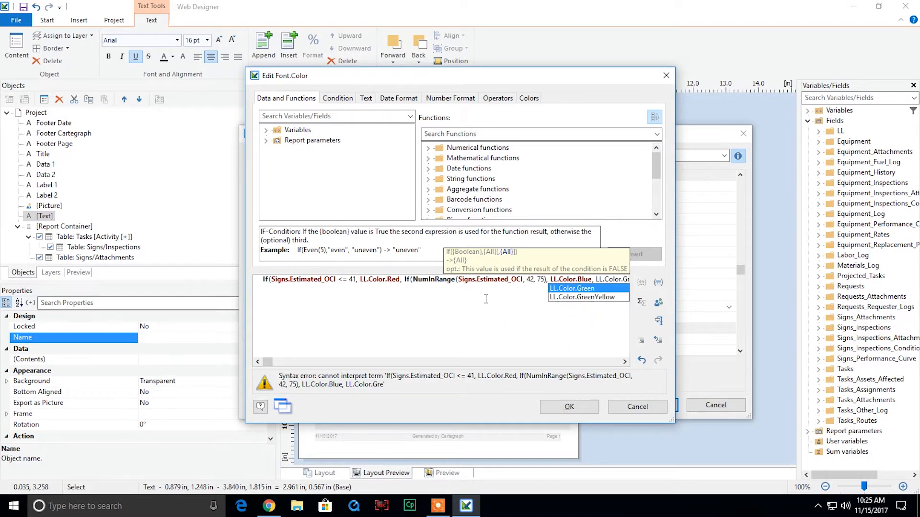
pyautogui.write('))')
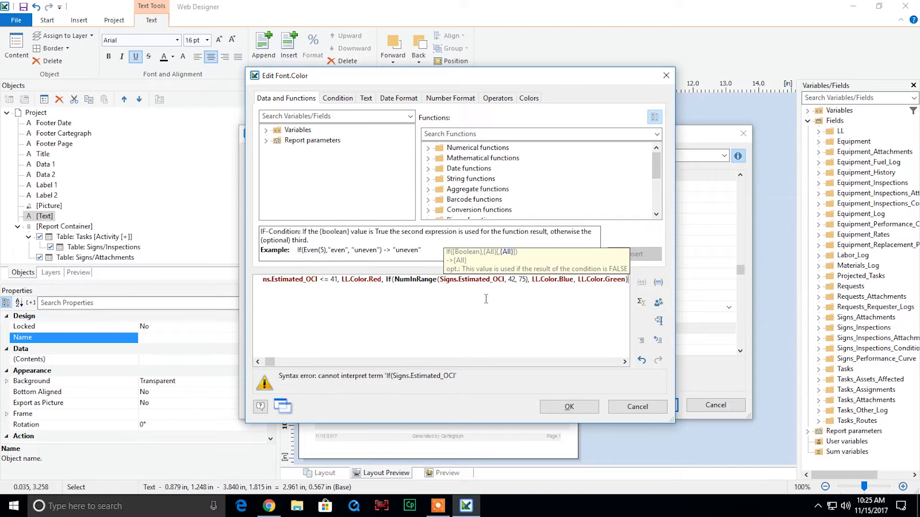
# - Review the start of the finished color formula and apply it to the Estimated OCI text
pyautogui.moveTo(271, 363); pyautogui.dragTo(263, 362)
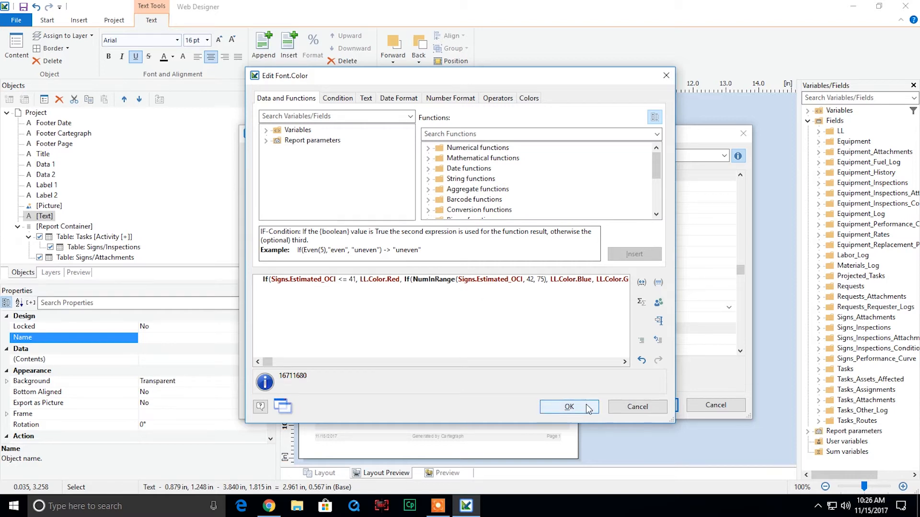
pyautogui.click(569, 406)
pyautogui.click(649, 405)
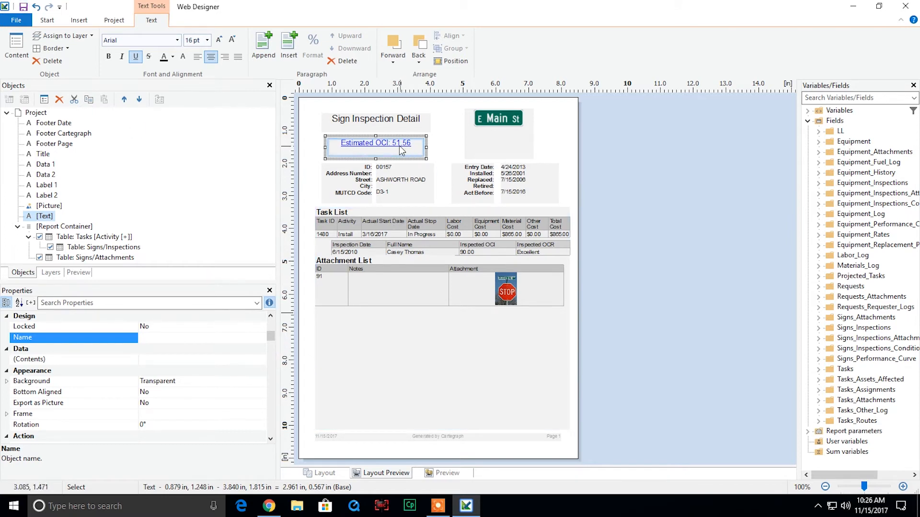
# - Switch to Chrome and refresh the Sign Inspection Advanced Video report to check the color of the Estimated OCI text
pyautogui.click(262, 510)
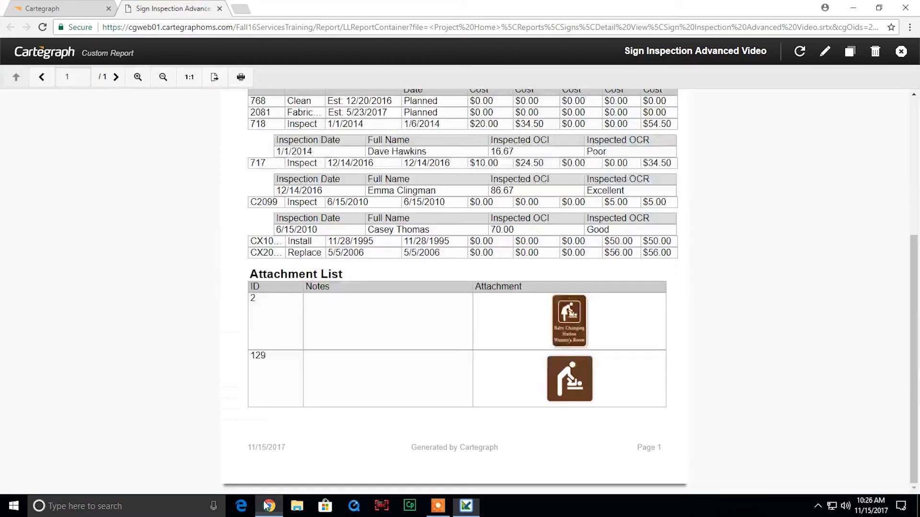
pyautogui.click(68, 8)
pyautogui.click(657, 88)
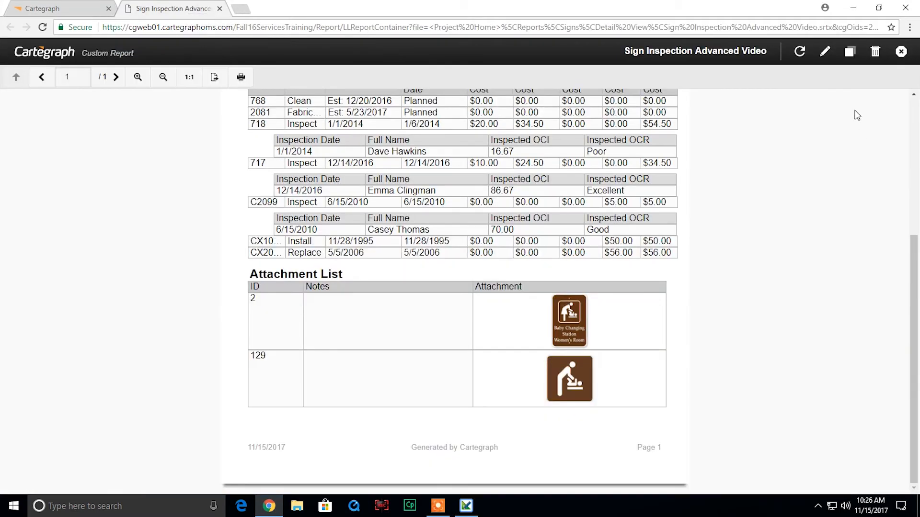
pyautogui.click(799, 51)
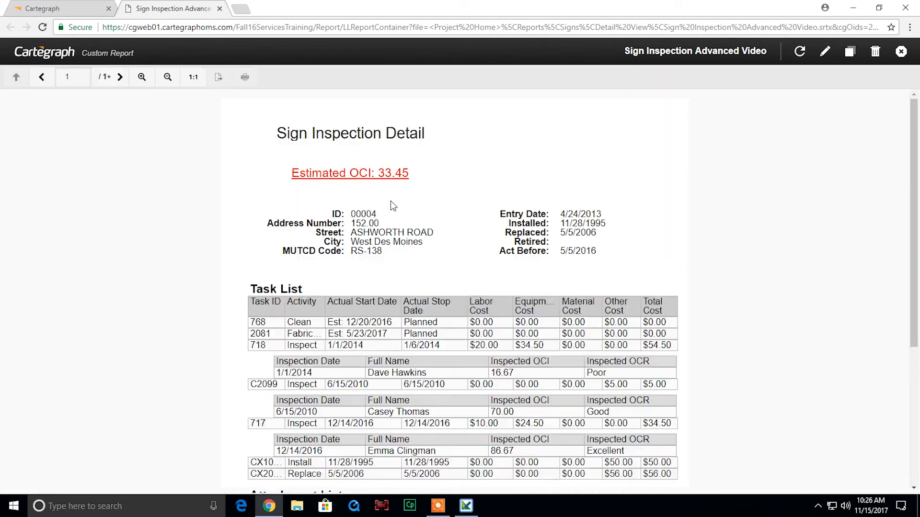
# - Look up the Estimated OCI values in the Cartegraph sign asset list and open the record of sign 00001
pyautogui.click(54, 12)
pyautogui.click(139, 85)
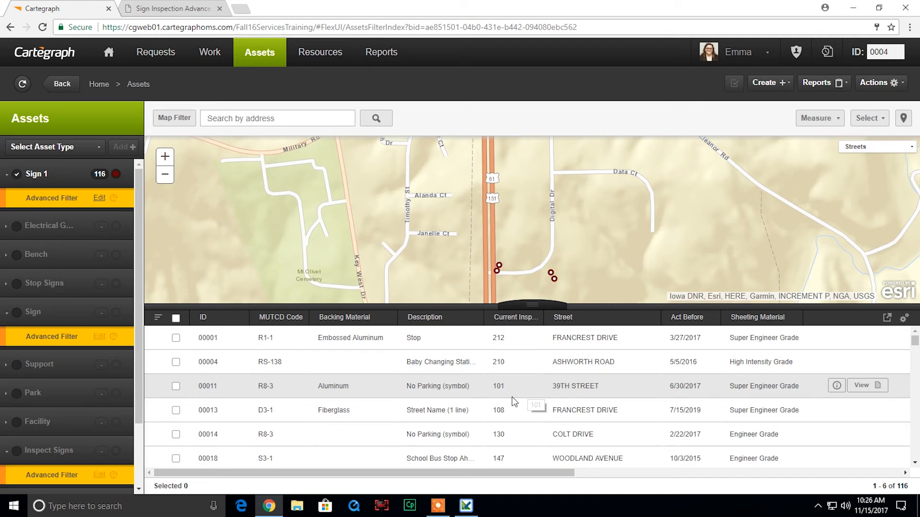
pyautogui.moveTo(490, 477); pyautogui.dragTo(686, 476)
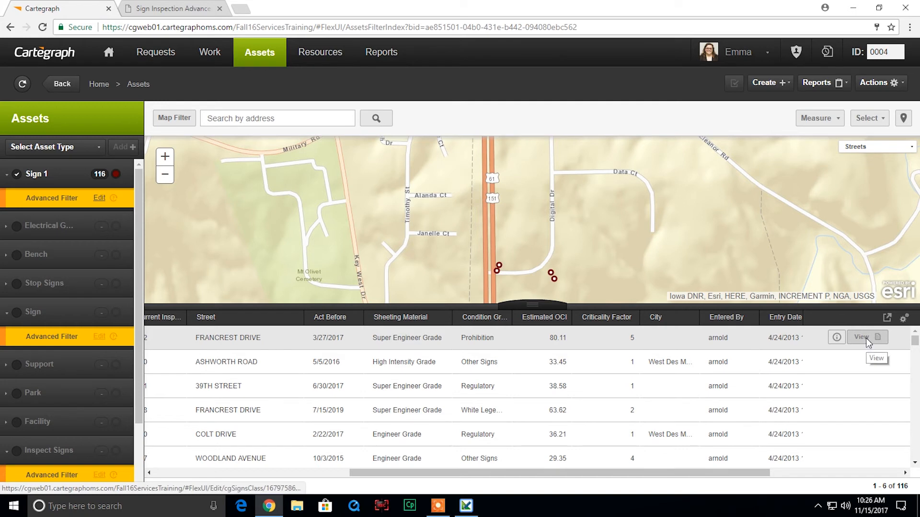
pyautogui.click(866, 339)
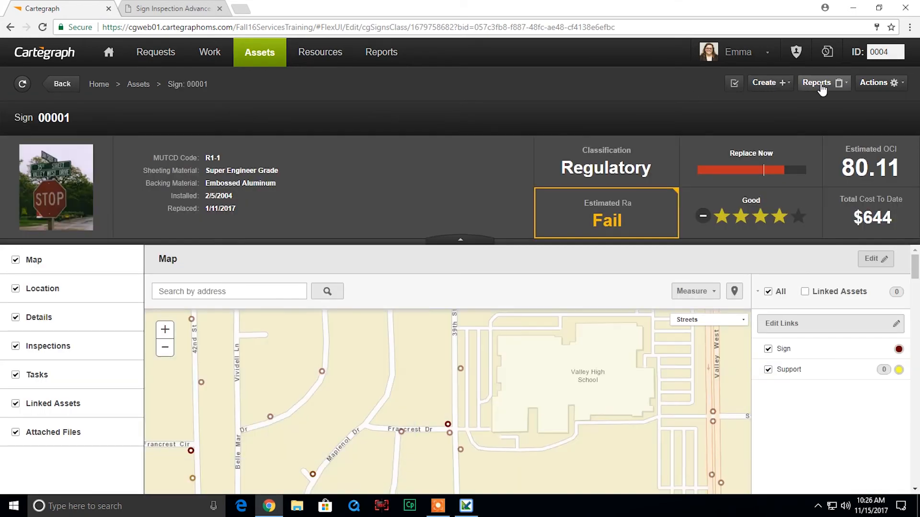
# - Run the Sign Inspection Advanced Video report for sign 00001 and review it down to the Attachment List
pyautogui.click(820, 83)
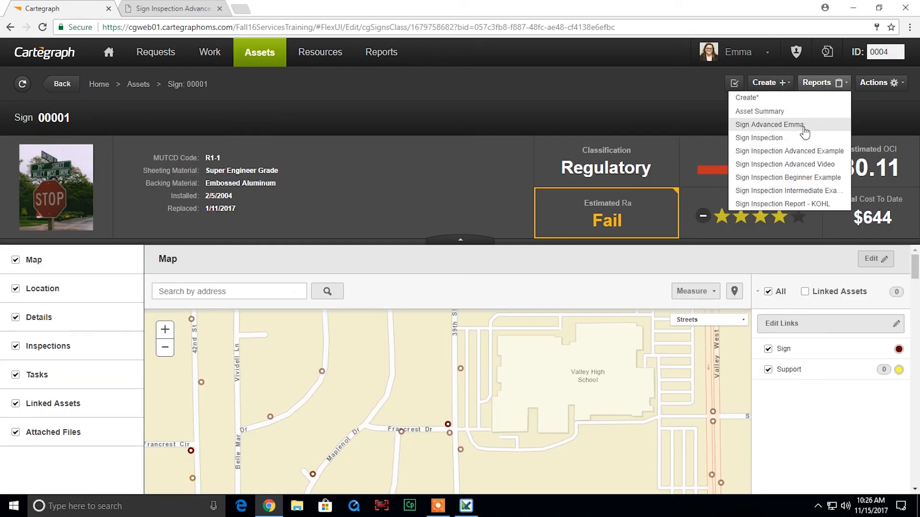
pyautogui.click(818, 165)
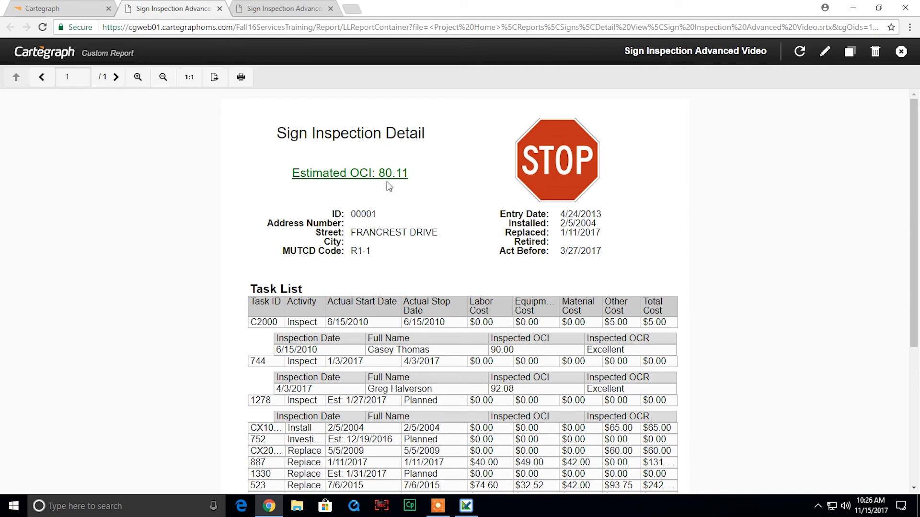
pyautogui.scroll(-3, 703, 254)
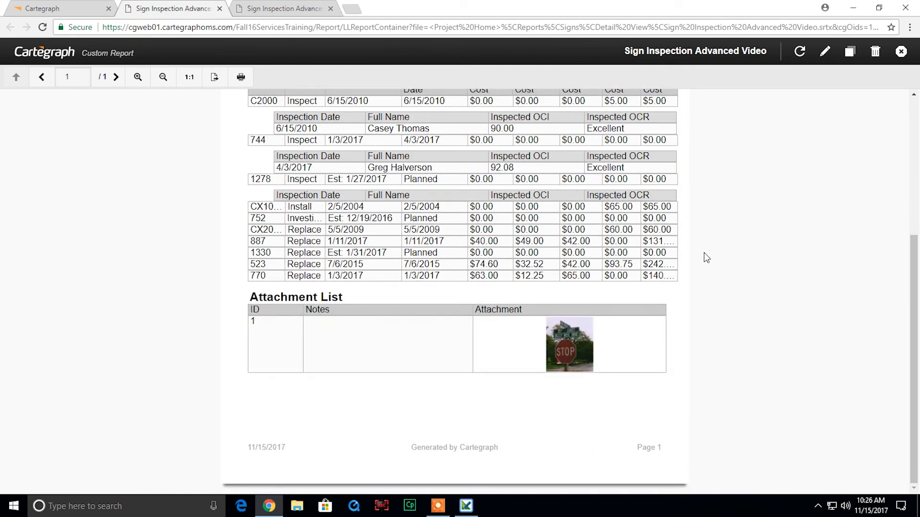
pyautogui.scroll(3, 704, 254)
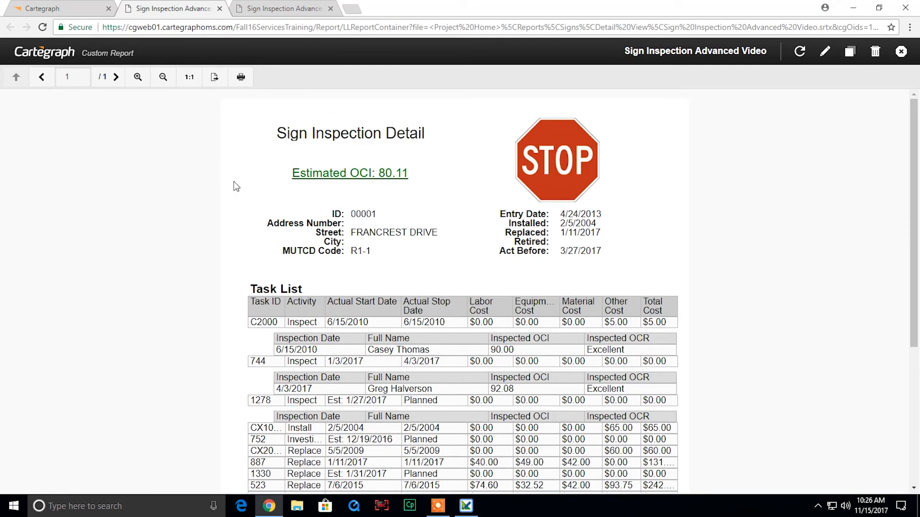